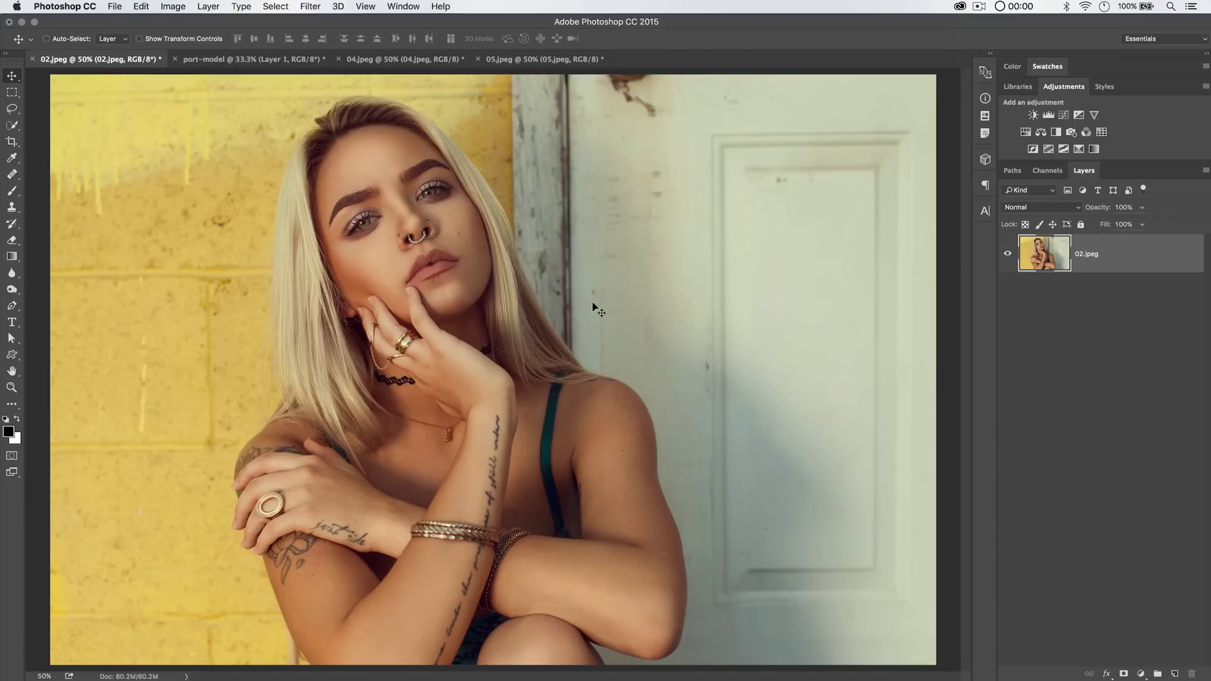
# Step: Draw a large black starburst with the Custom Shape tool on a new layer and shift it toward the white door
pyautogui.click(12, 356)
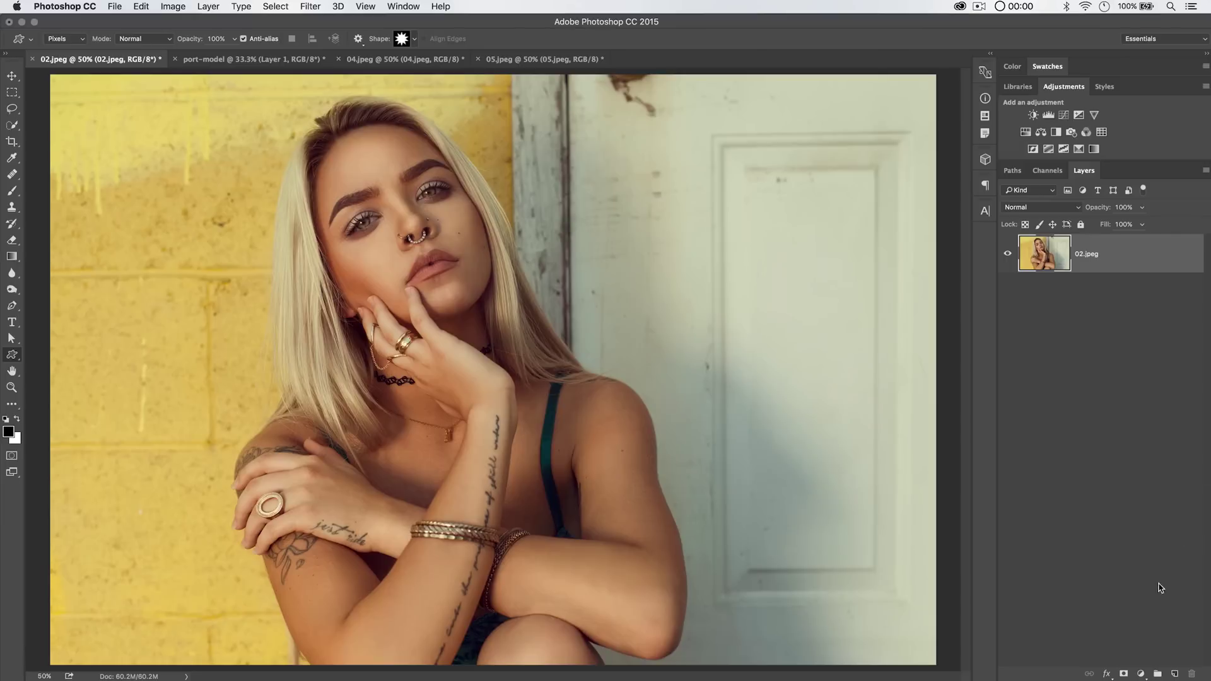
pyautogui.click(1175, 674)
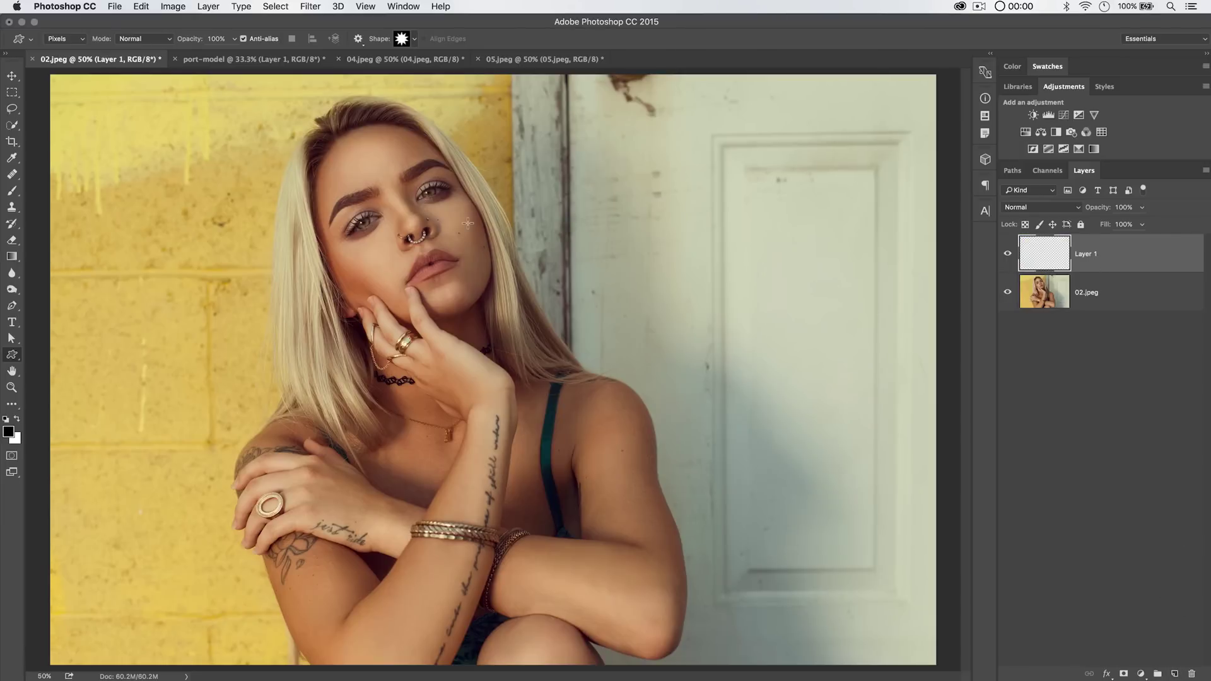
pyautogui.moveTo(258, 183); pyautogui.dragTo(696, 567)
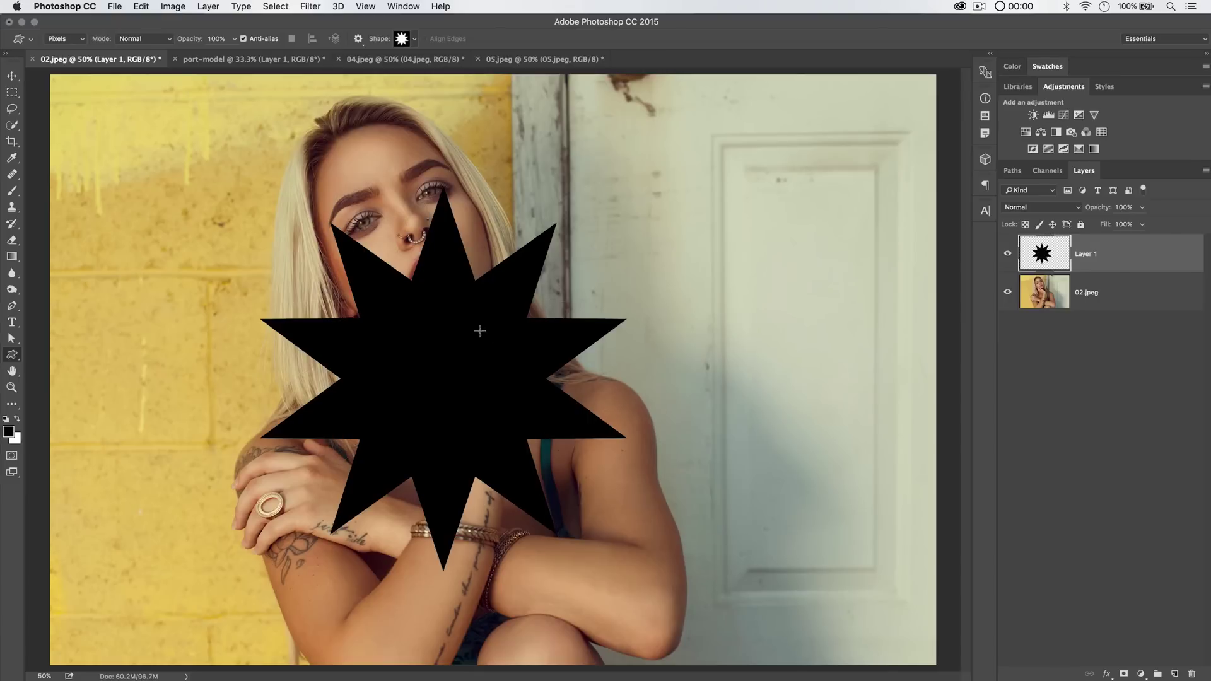
pyautogui.click(12, 75)
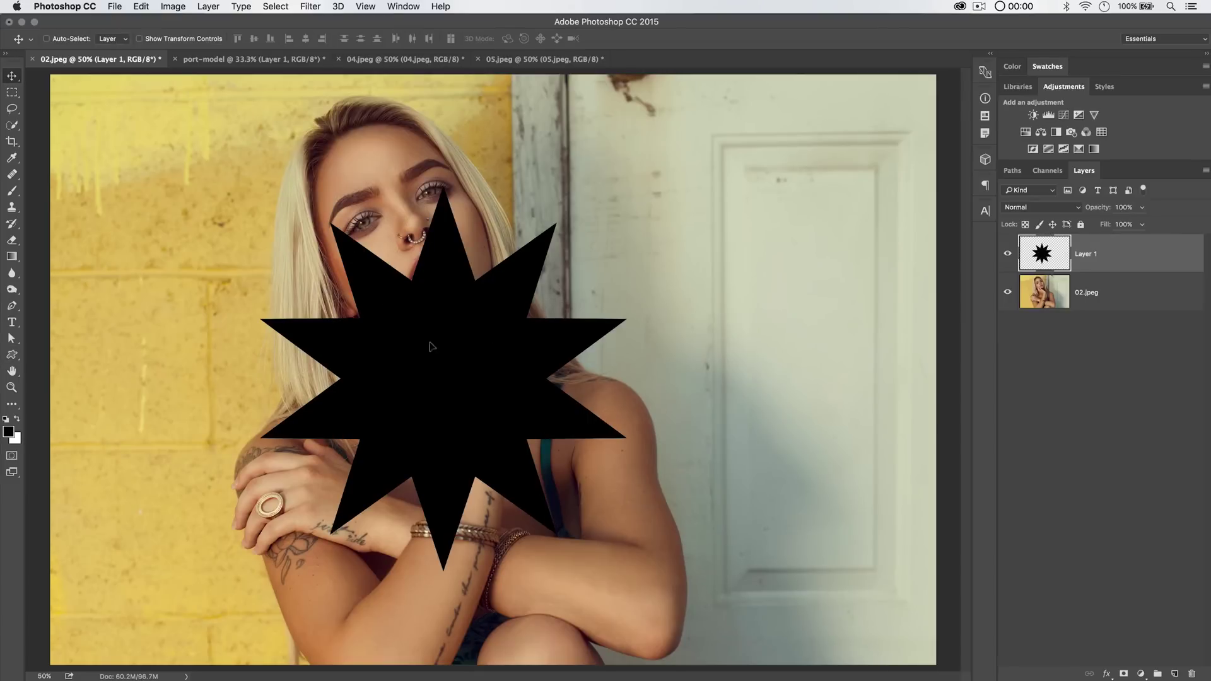
pyautogui.moveTo(433, 346); pyautogui.dragTo(487, 336)
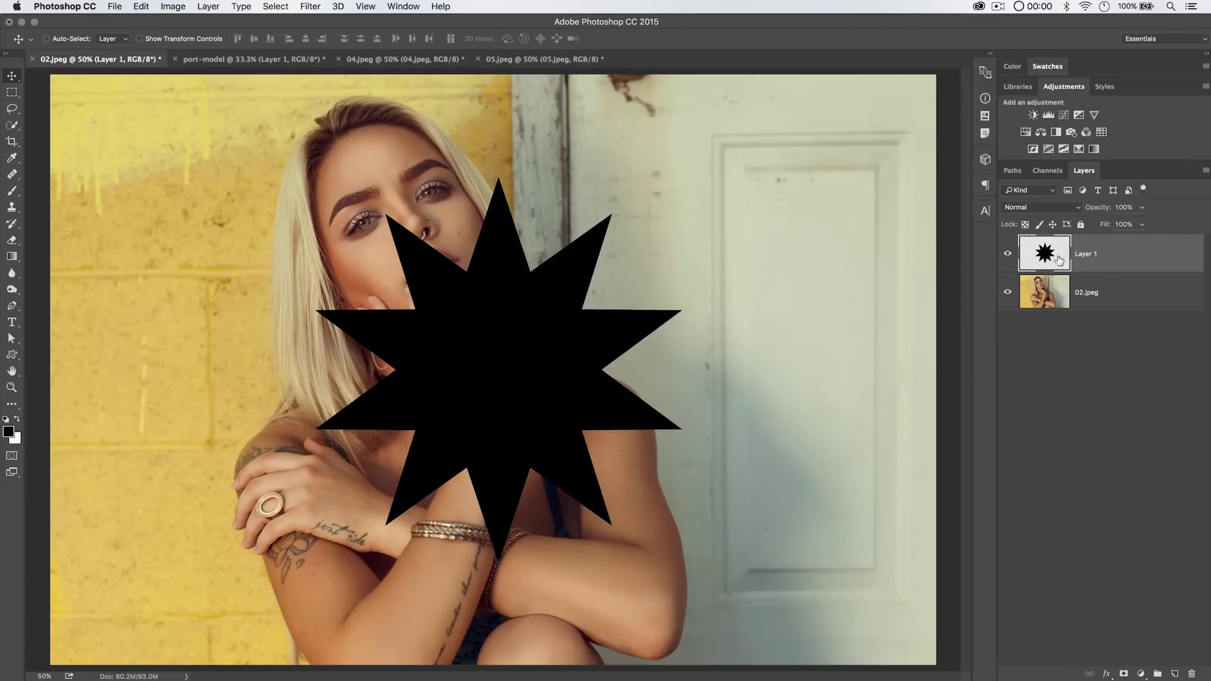
pyautogui.moveTo(573, 335); pyautogui.dragTo(605, 329)
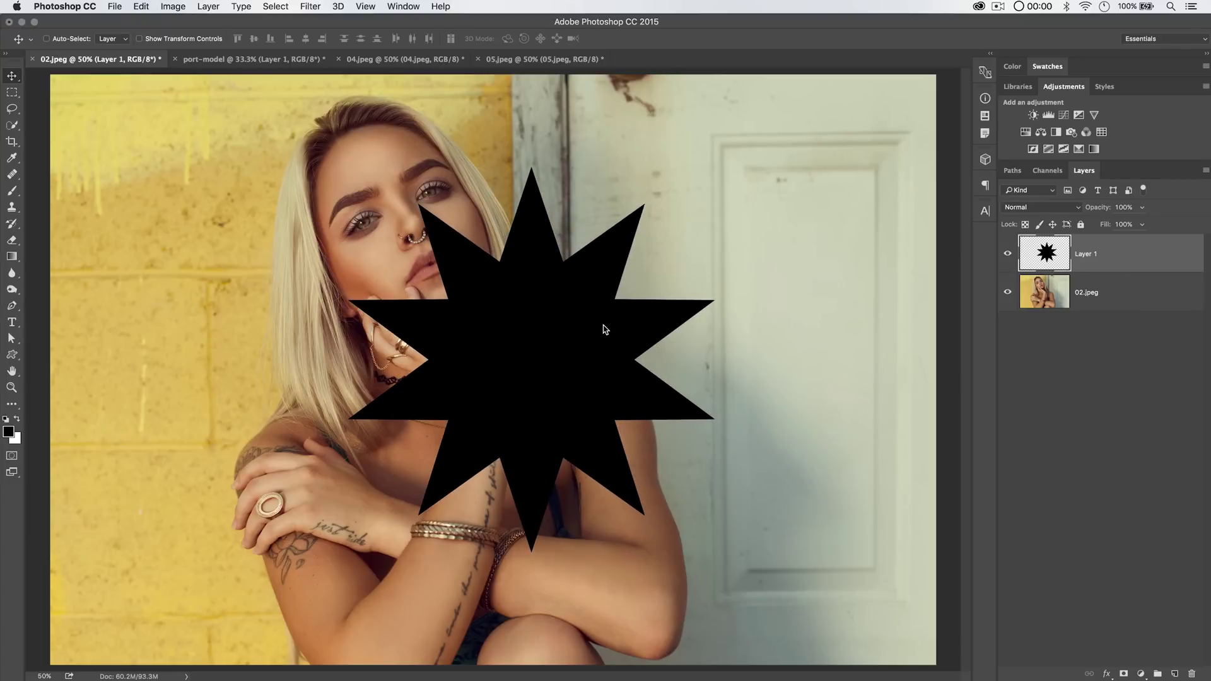
# Step: Scale the starburst down to a tiny shape on the woman's wrist and commit the transform
pyautogui.press('super+t')
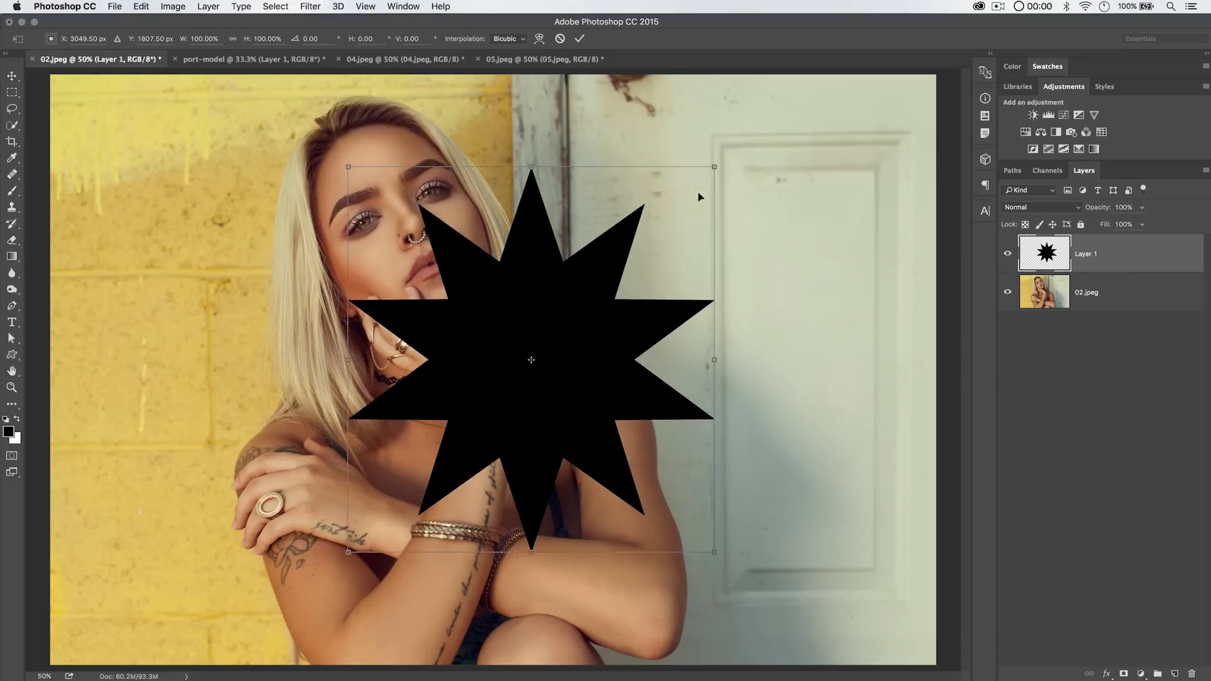
pyautogui.moveTo(710, 166); pyautogui.dragTo(482, 393)
pyautogui.press('Return')
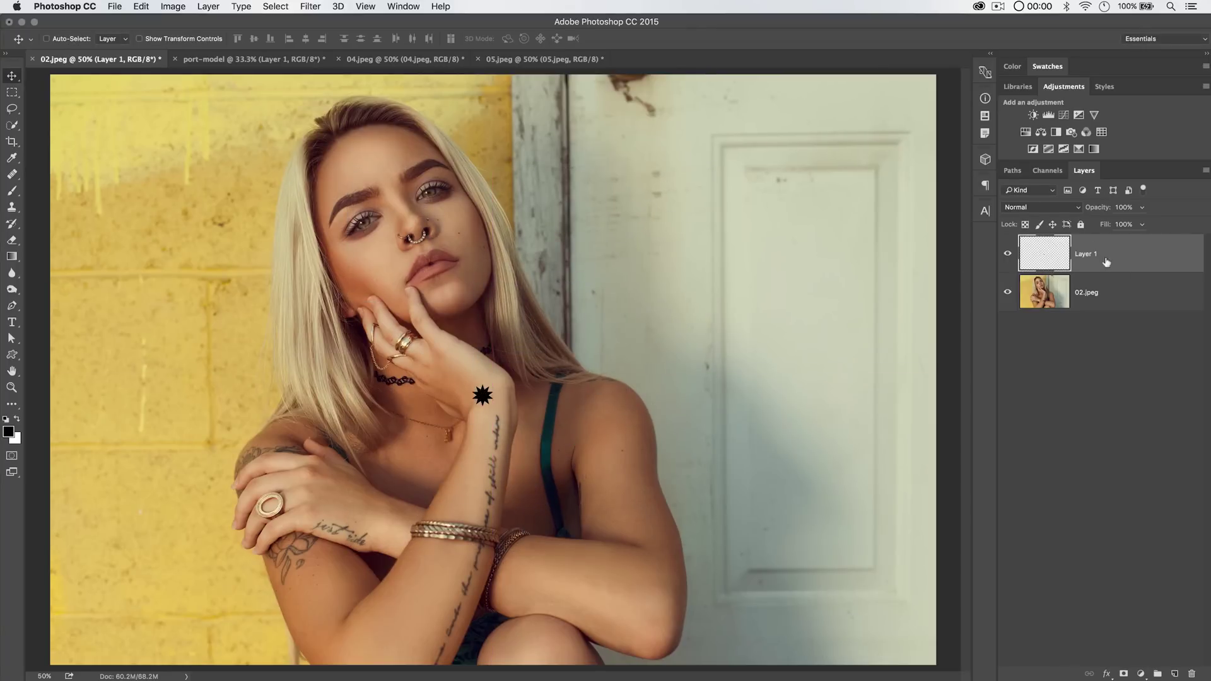
# Step: Set the starburst layer's blend mode to Soft Light and nudge the shape up onto the back of the hand
pyautogui.click(1029, 210)
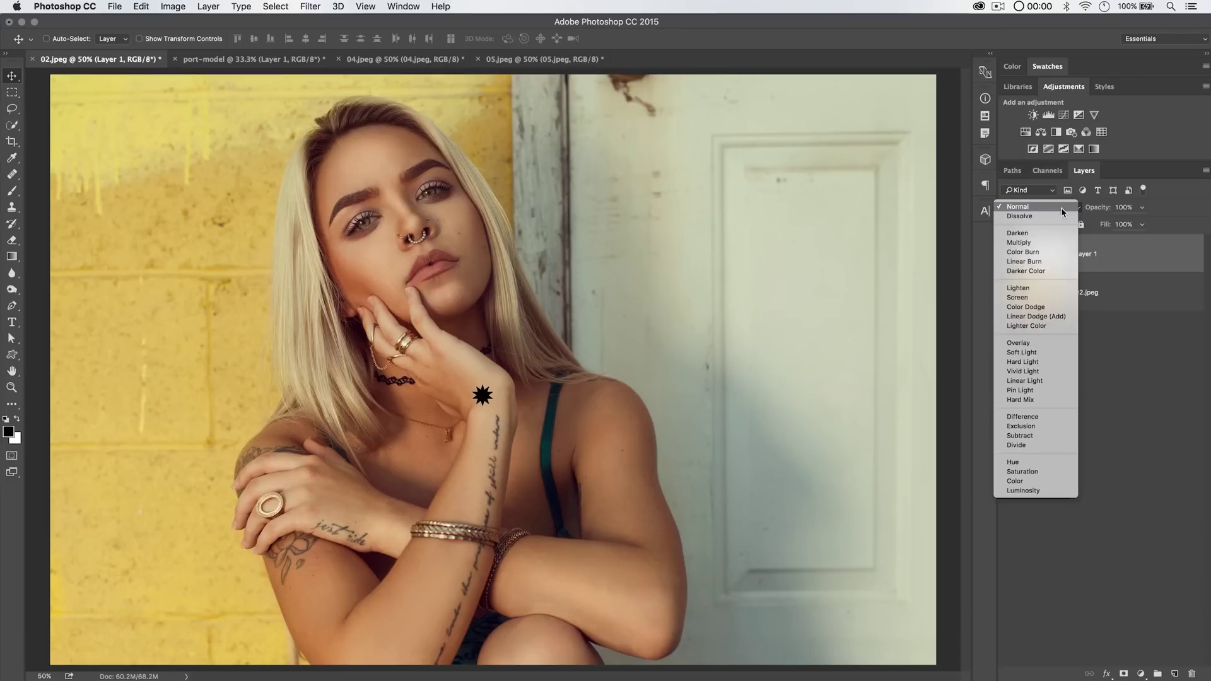
pyautogui.click(1022, 353)
pyautogui.moveTo(479, 396); pyautogui.dragTo(478, 380)
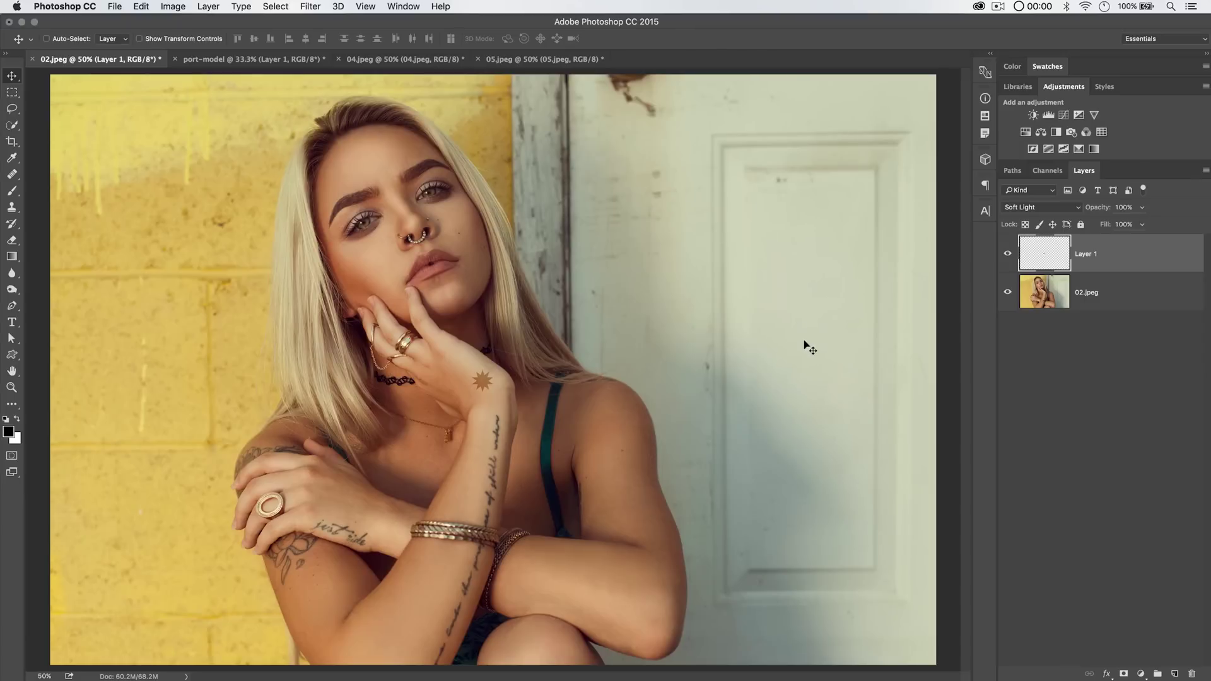
# Step: Enlarge the starburst to about 2050%, placing it over the door, and set its blend mode to Normal
pyautogui.press('super+t')
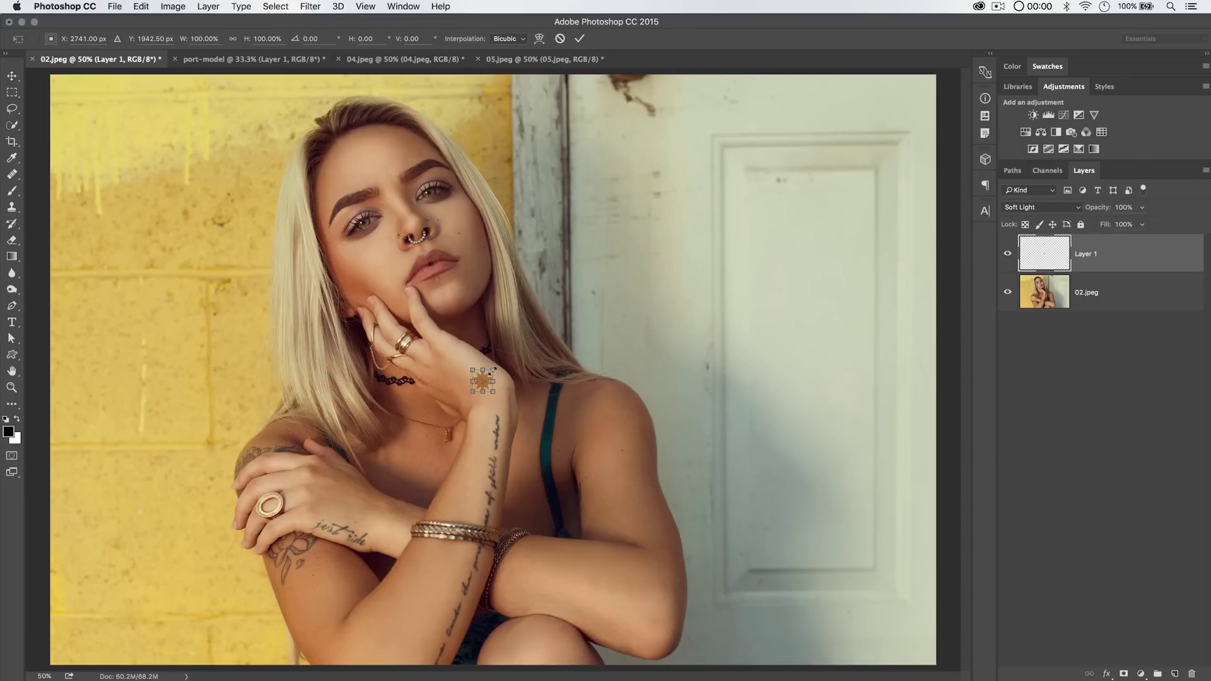
pyautogui.moveTo(491, 366); pyautogui.dragTo(764, 214)
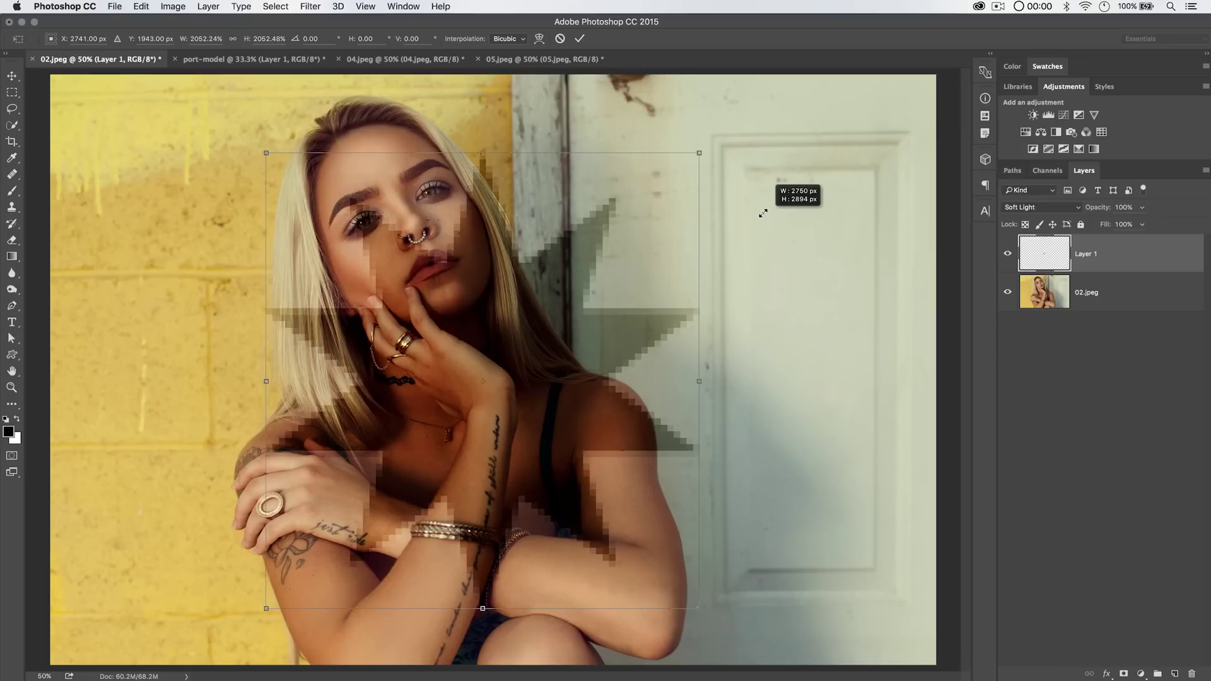
pyautogui.moveTo(490, 363); pyautogui.dragTo(702, 324)
pyautogui.press('Return')
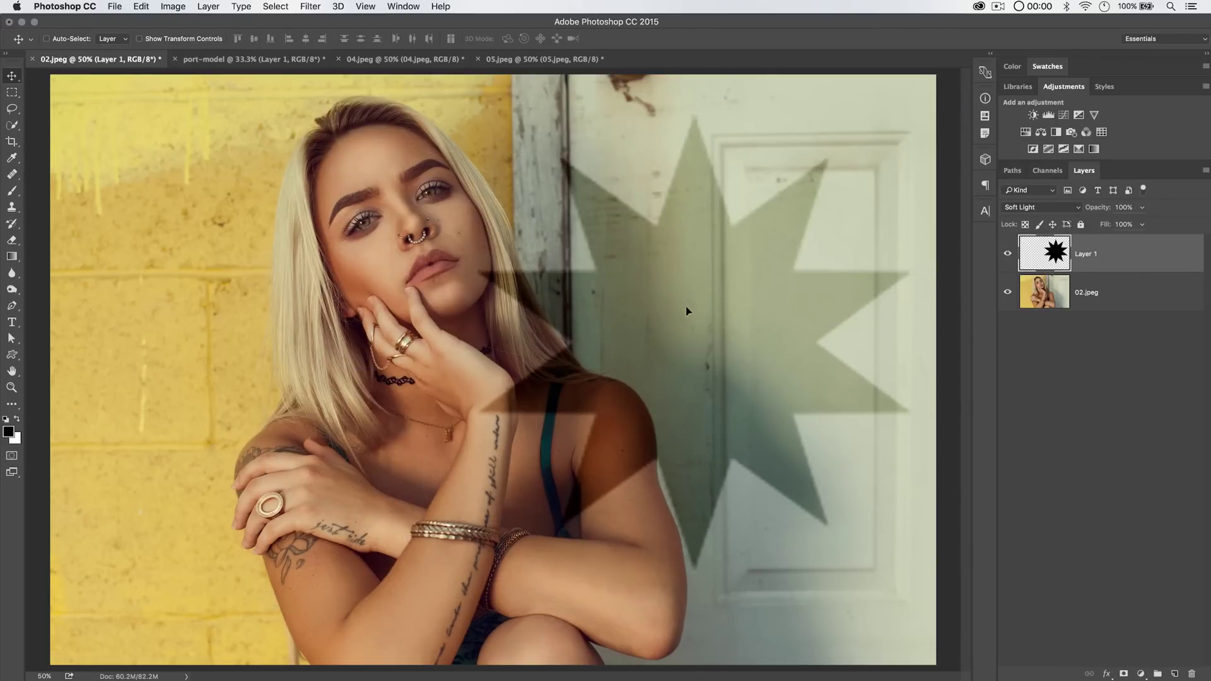
pyautogui.click(1010, 208)
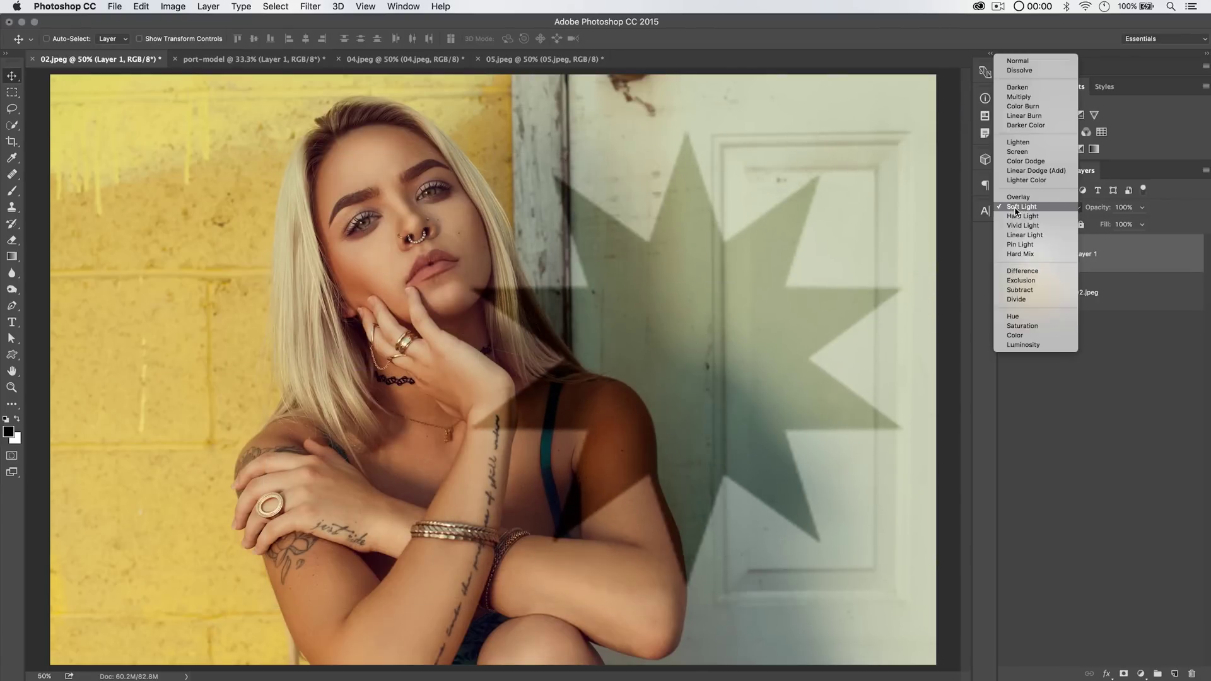
pyautogui.click(1022, 62)
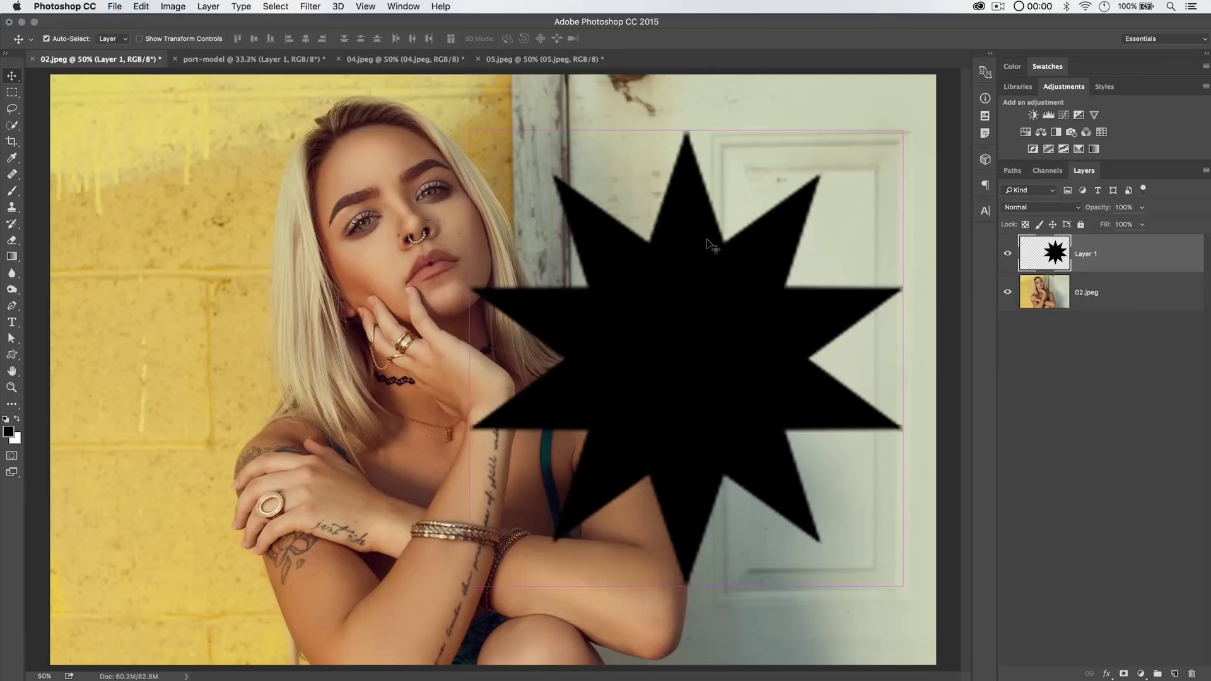
# Step: Undo the scaling and blending edits back to the sharp large starburst and move it over the woman's chest
pyautogui.press('super+z')
pyautogui.press('super+alt+z')
pyautogui.press('super+alt+z')
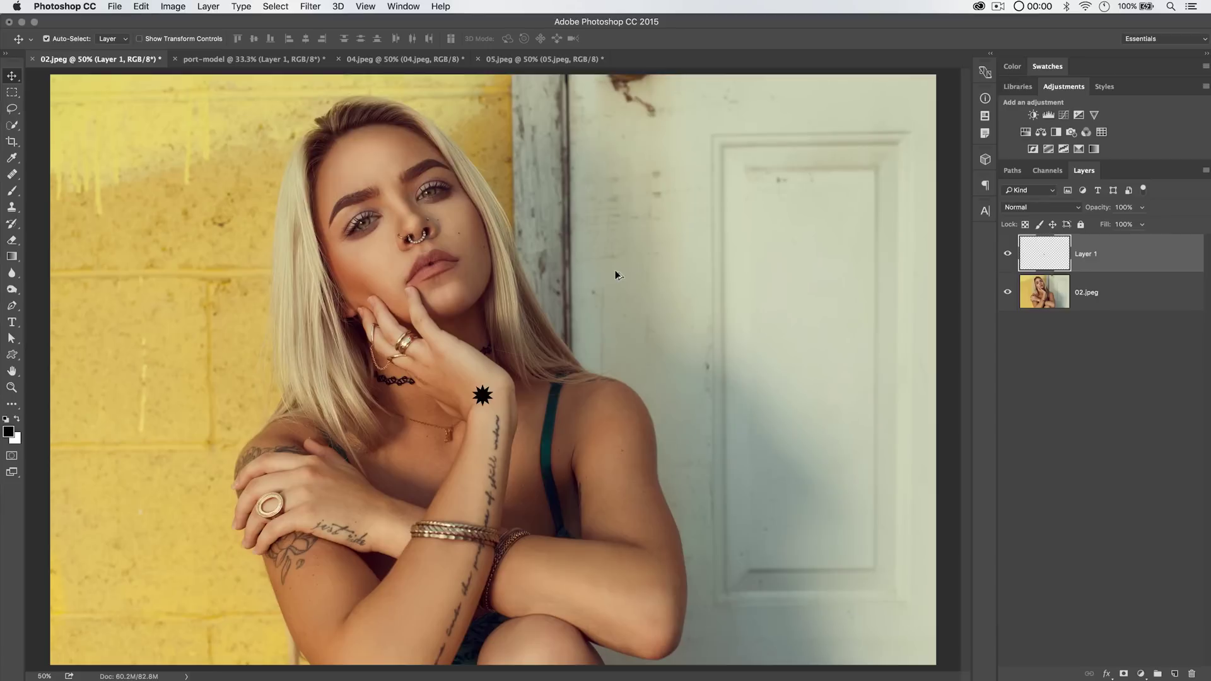
pyautogui.press('super+shift+z')
pyautogui.moveTo(518, 339); pyautogui.dragTo(466, 363)
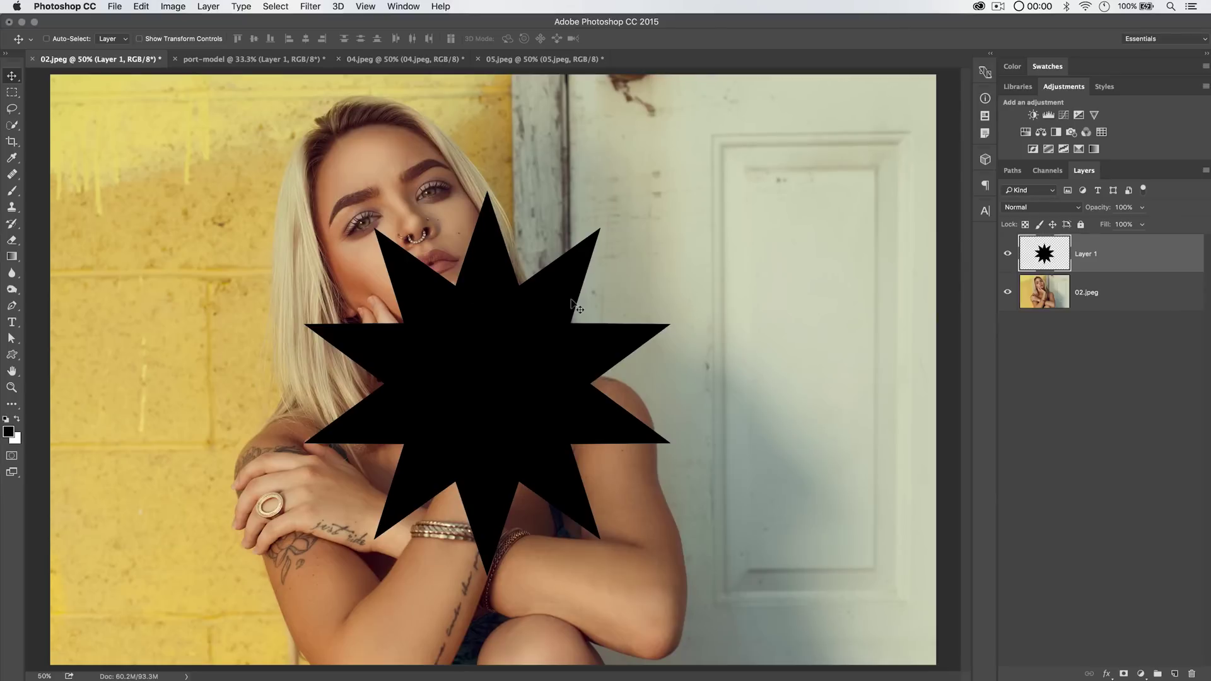
# Step: Convert the starburst layer to a smart object and scale it down to a tiny shape on the wrist
pyautogui.rightClick(1115, 246)
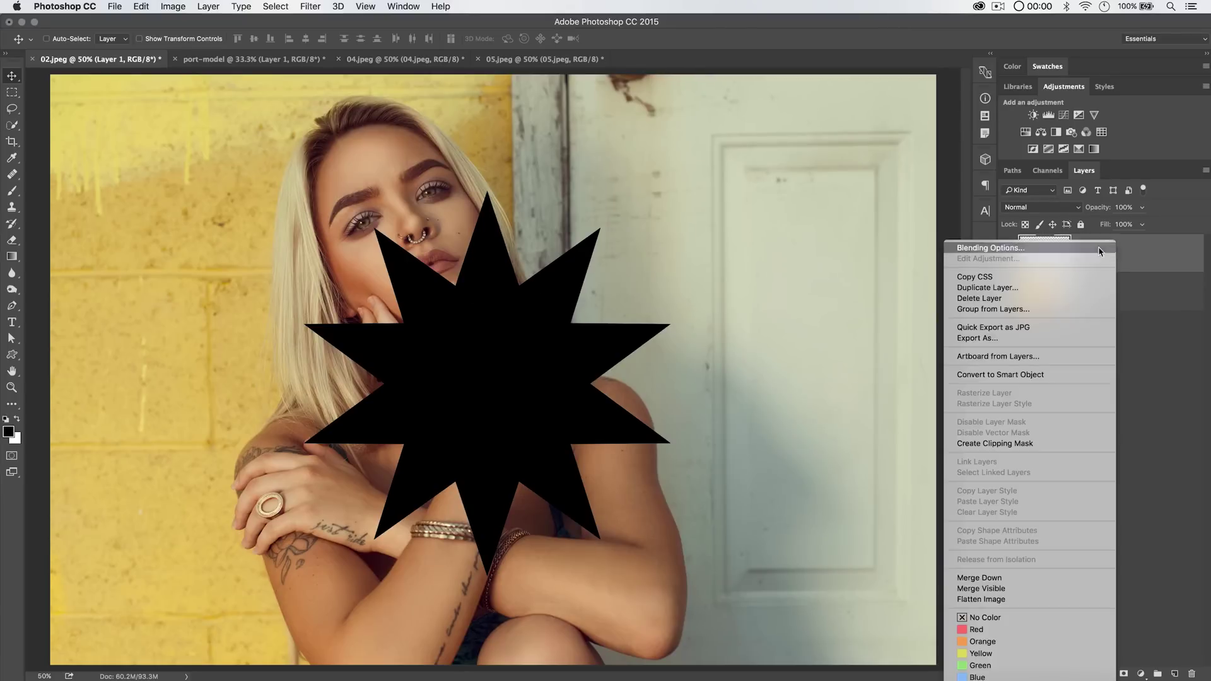
pyautogui.click(984, 374)
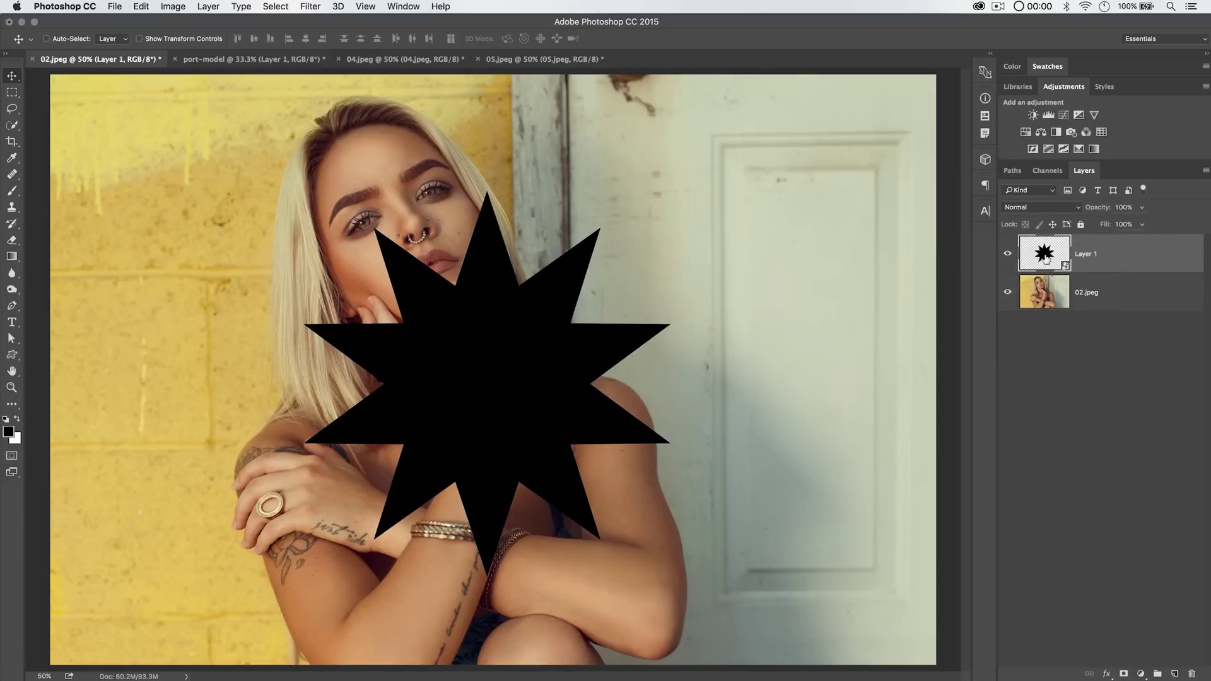
pyautogui.press('super+t')
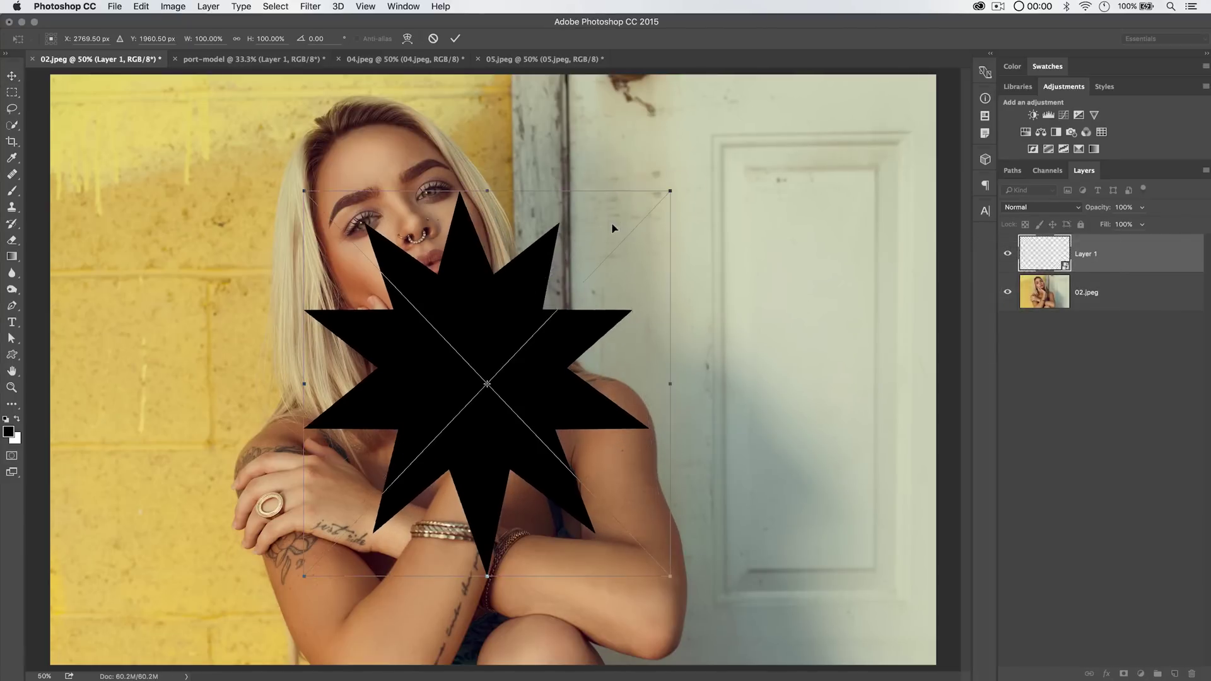
pyautogui.moveTo(668, 190); pyautogui.dragTo(486, 372)
pyautogui.press('Return')
# Step: Rescale the starburst smart object up and down, and set its width and height to 100%
pyautogui.press('super+t')
pyautogui.moveTo(495, 373); pyautogui.dragTo(704, 200)
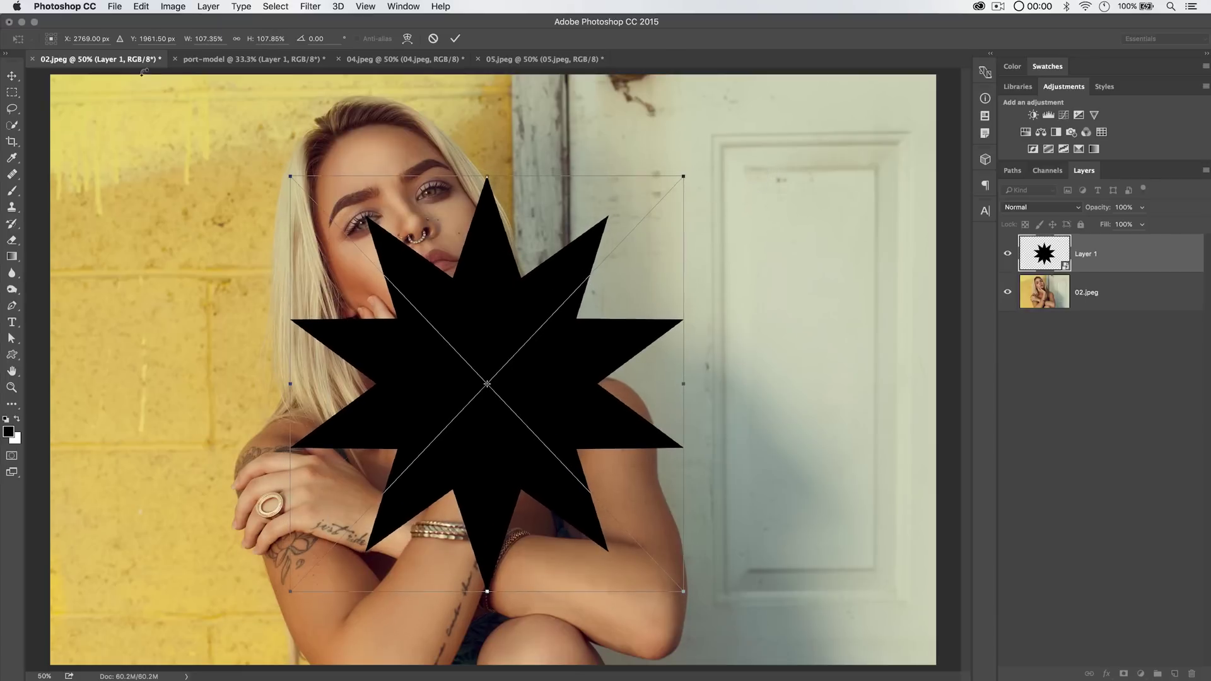
pyautogui.moveTo(682, 174); pyautogui.dragTo(500, 373)
pyautogui.click(204, 39)
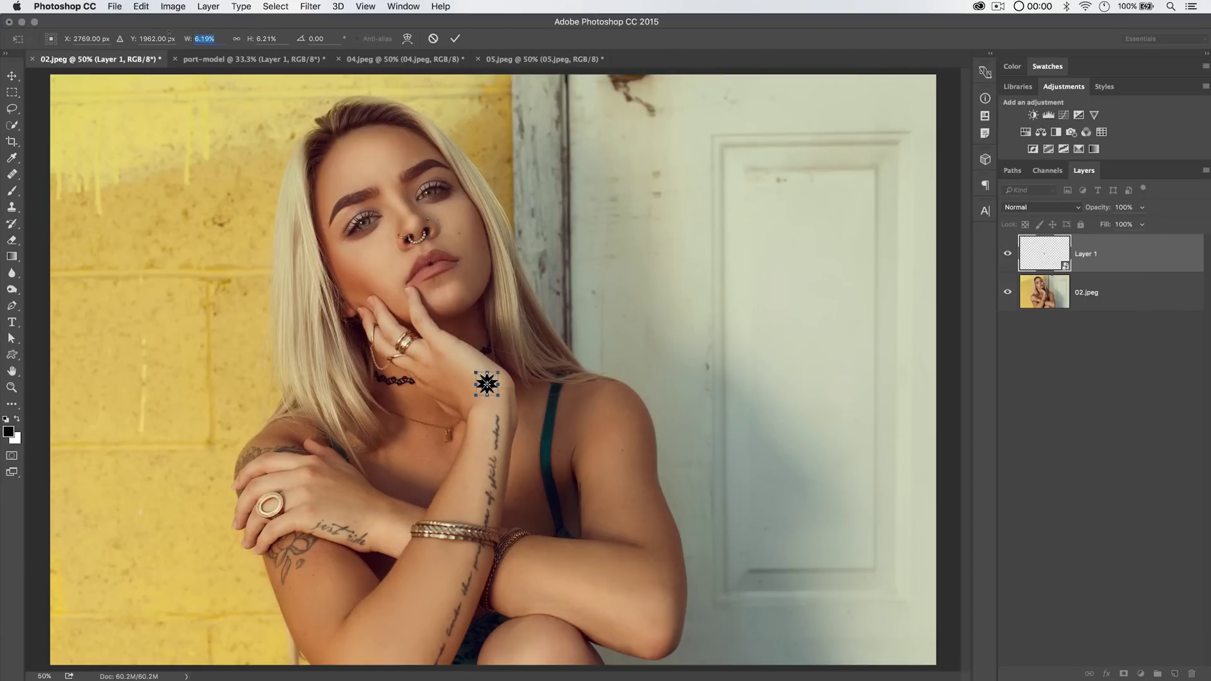
pyautogui.write('100')
pyautogui.press('Tab')
pyautogui.write('100')
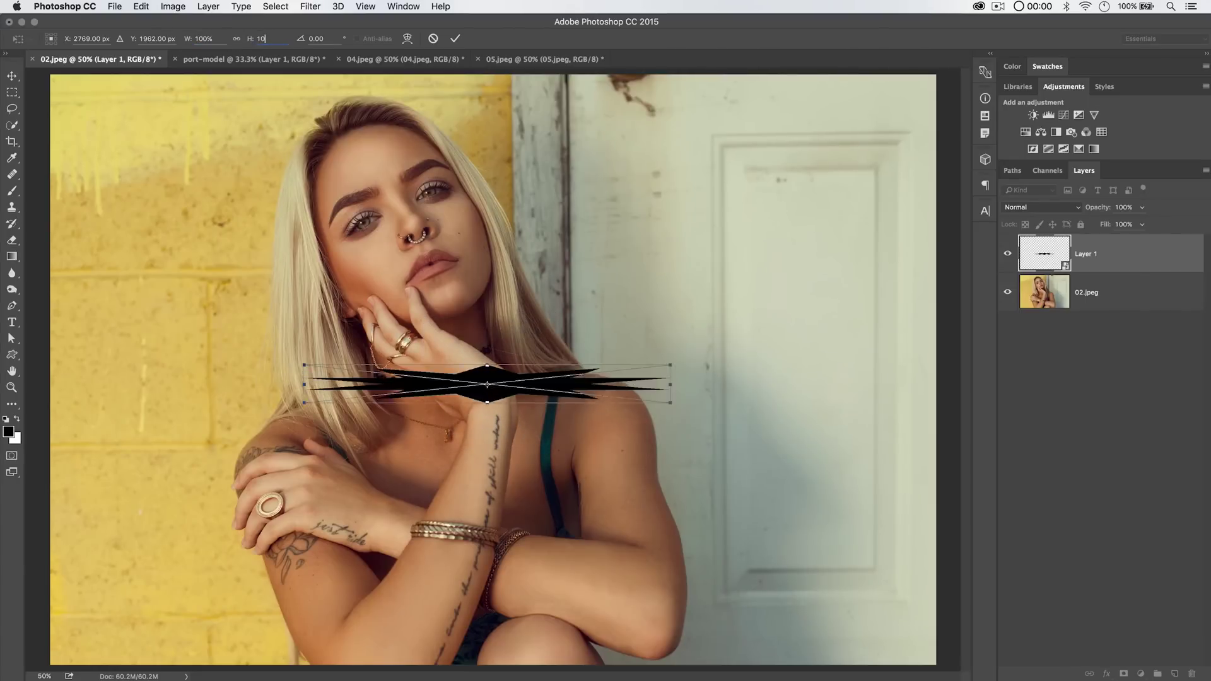
pyautogui.click(455, 39)
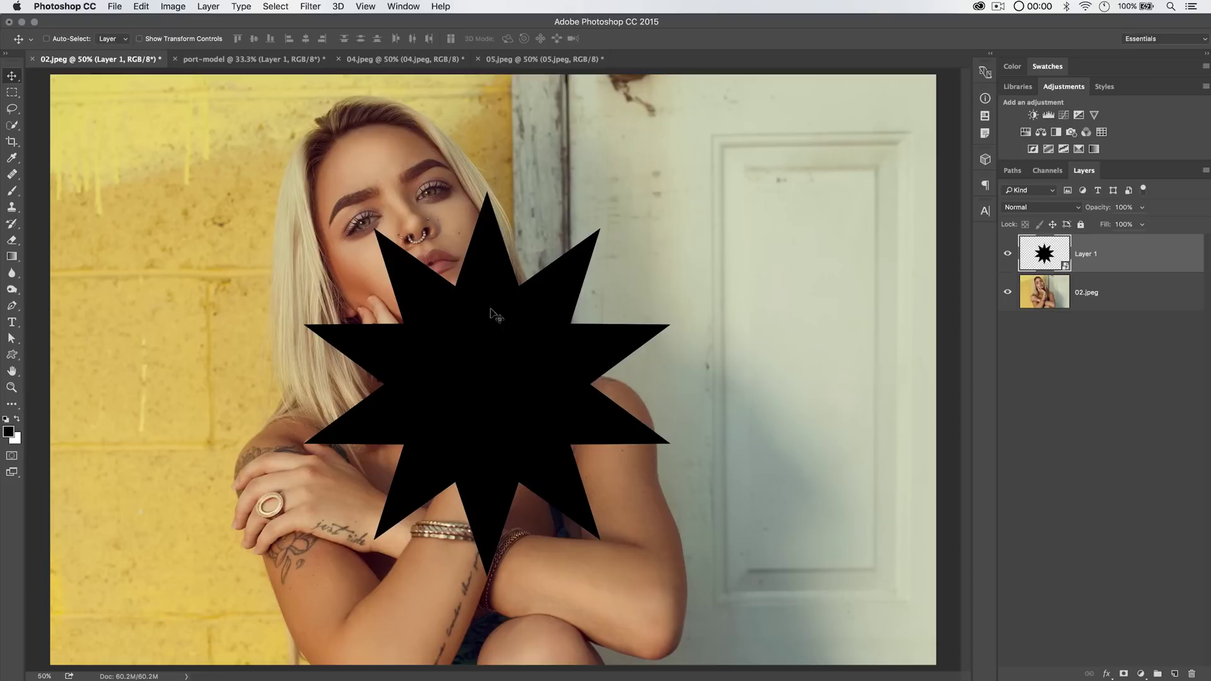
# Step: Move the starburst over the door and delete its layer
pyautogui.moveTo(504, 336); pyautogui.dragTo(713, 289)
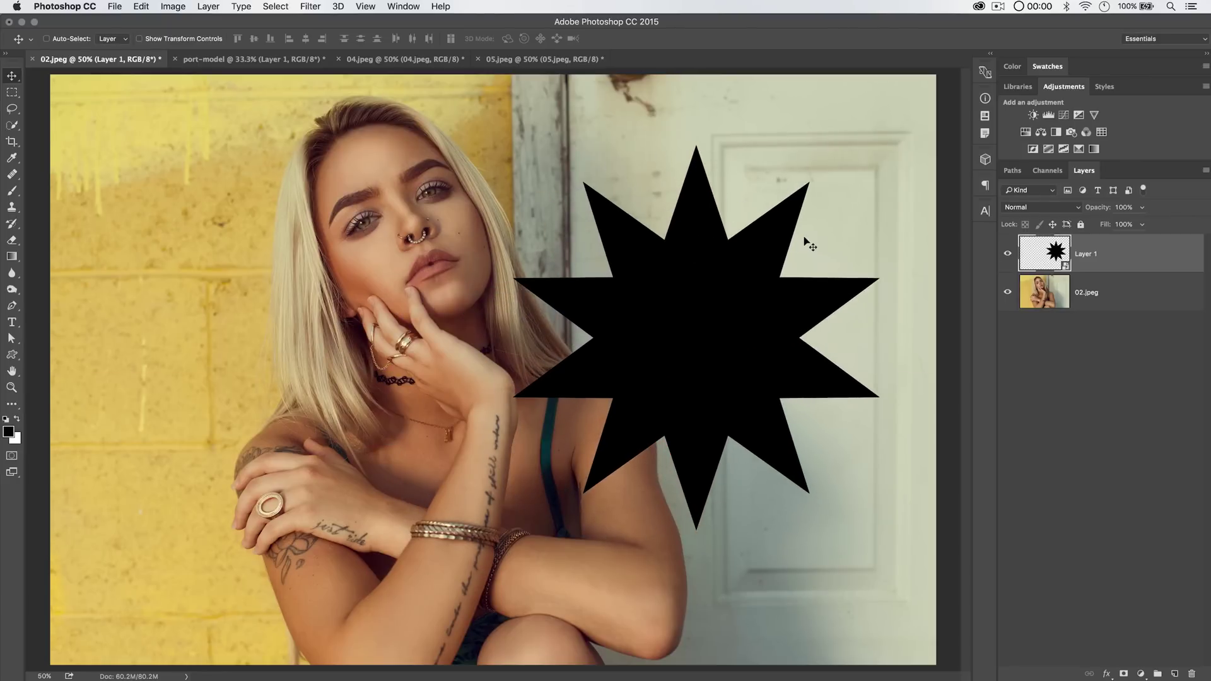
pyautogui.press('Delete')
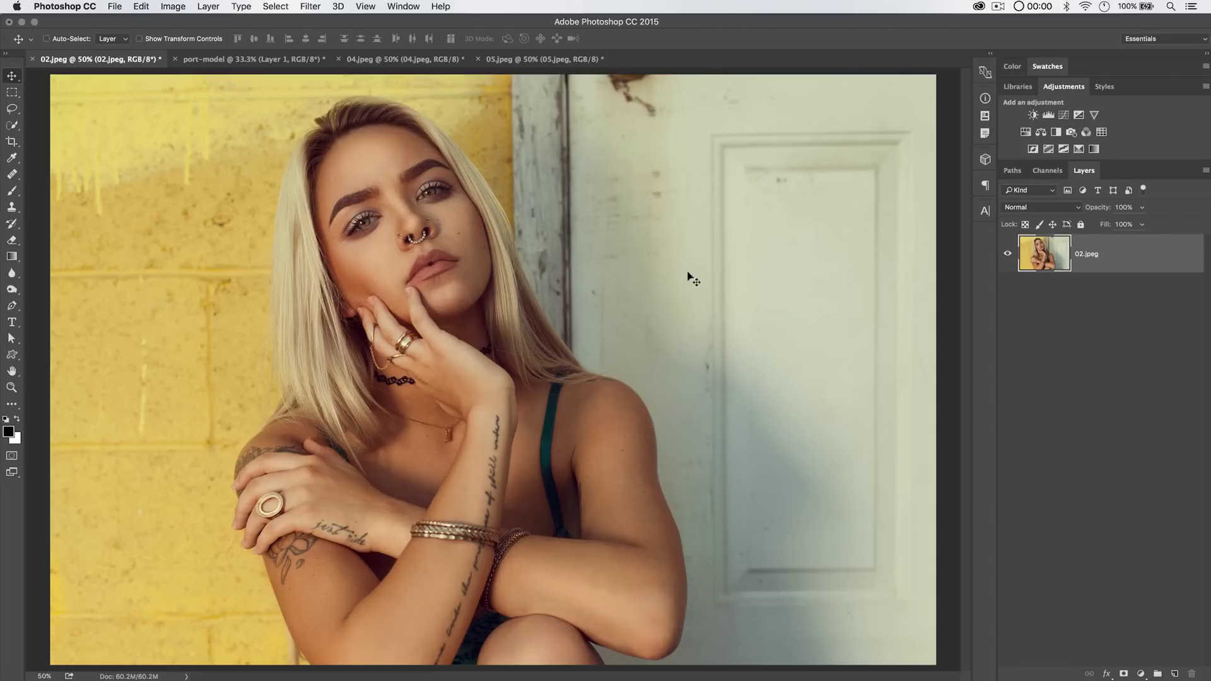
# Step: Switch to Finder and place bb8.ai into the 02.jpeg document as a smart object, cropped to Bounding Box, over the woman
pyautogui.press('super+Tab')
pyautogui.click(701, 365)
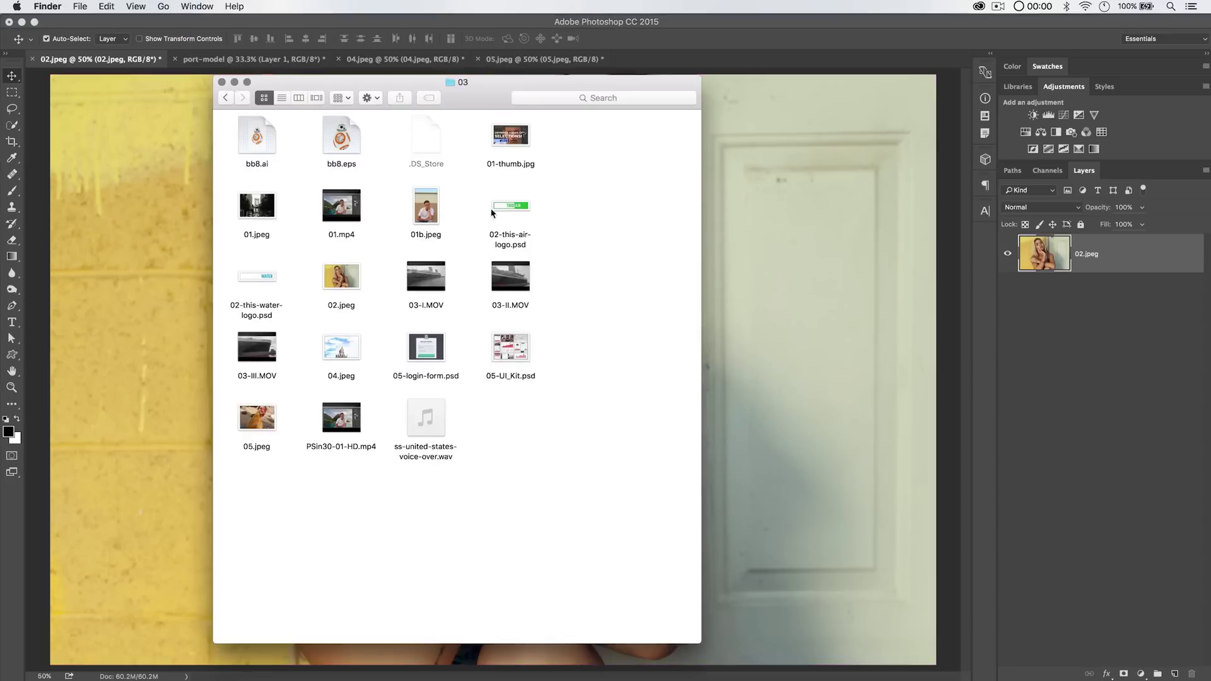
pyautogui.moveTo(256, 135); pyautogui.dragTo(763, 267)
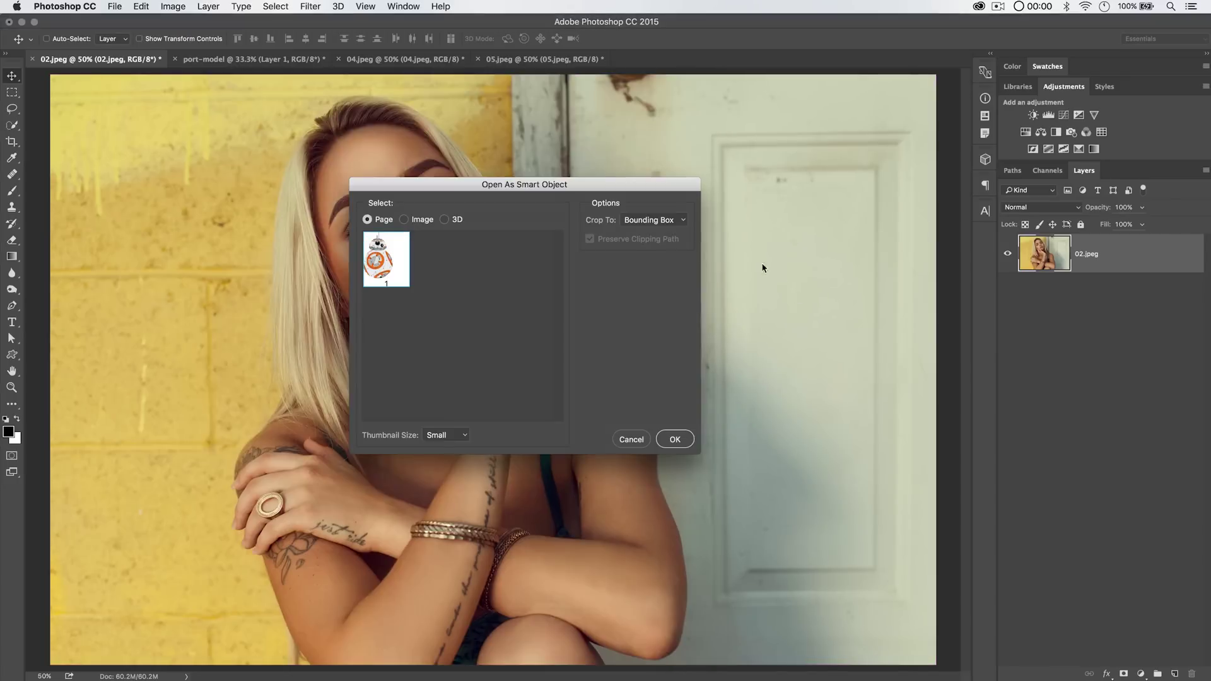
pyautogui.click(675, 440)
pyautogui.moveTo(555, 413); pyautogui.dragTo(484, 408)
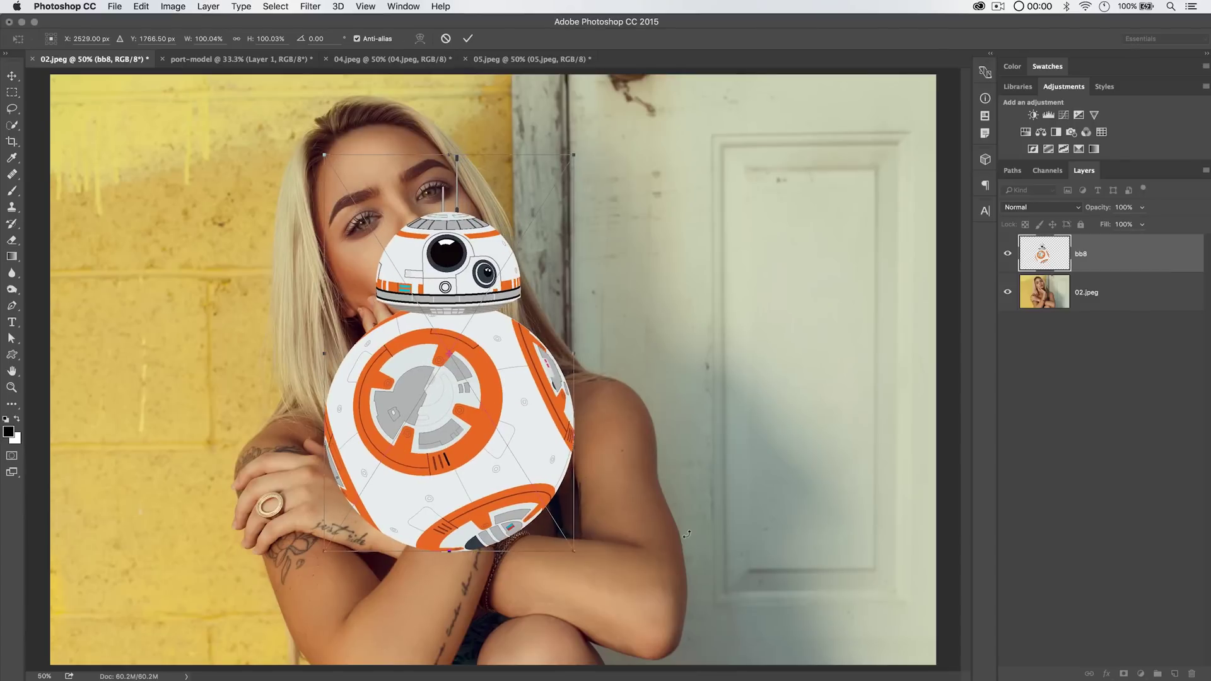
pyautogui.press('Return')
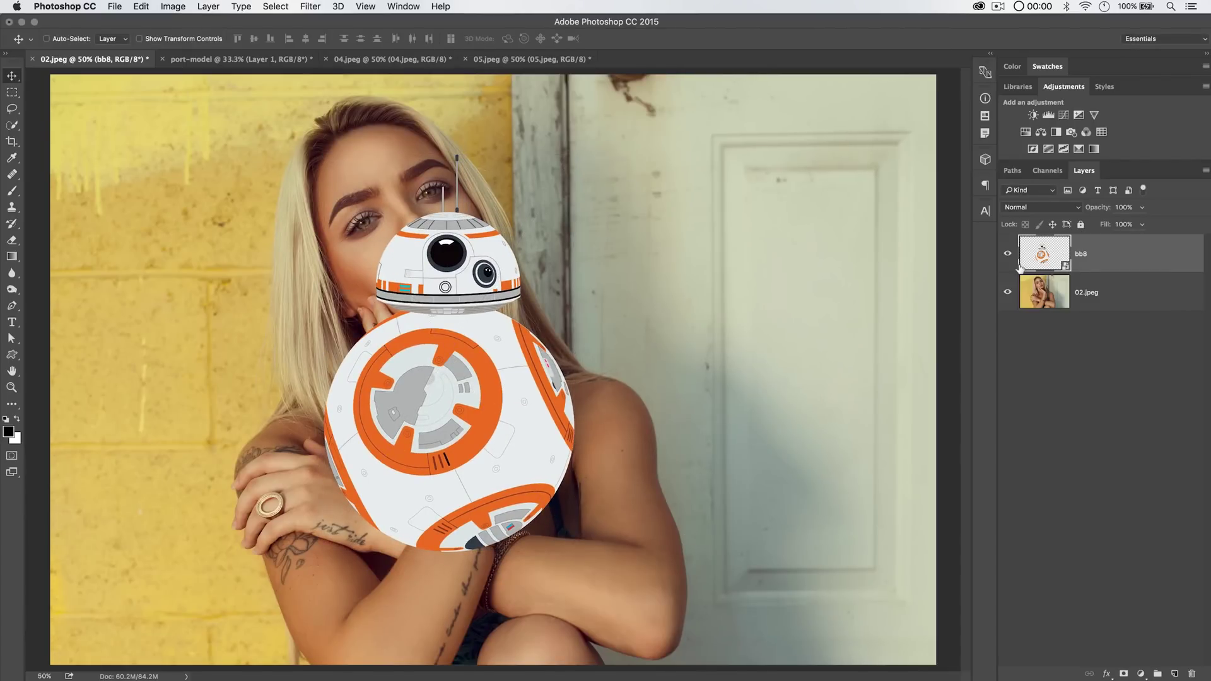
pyautogui.press('super+Tab')
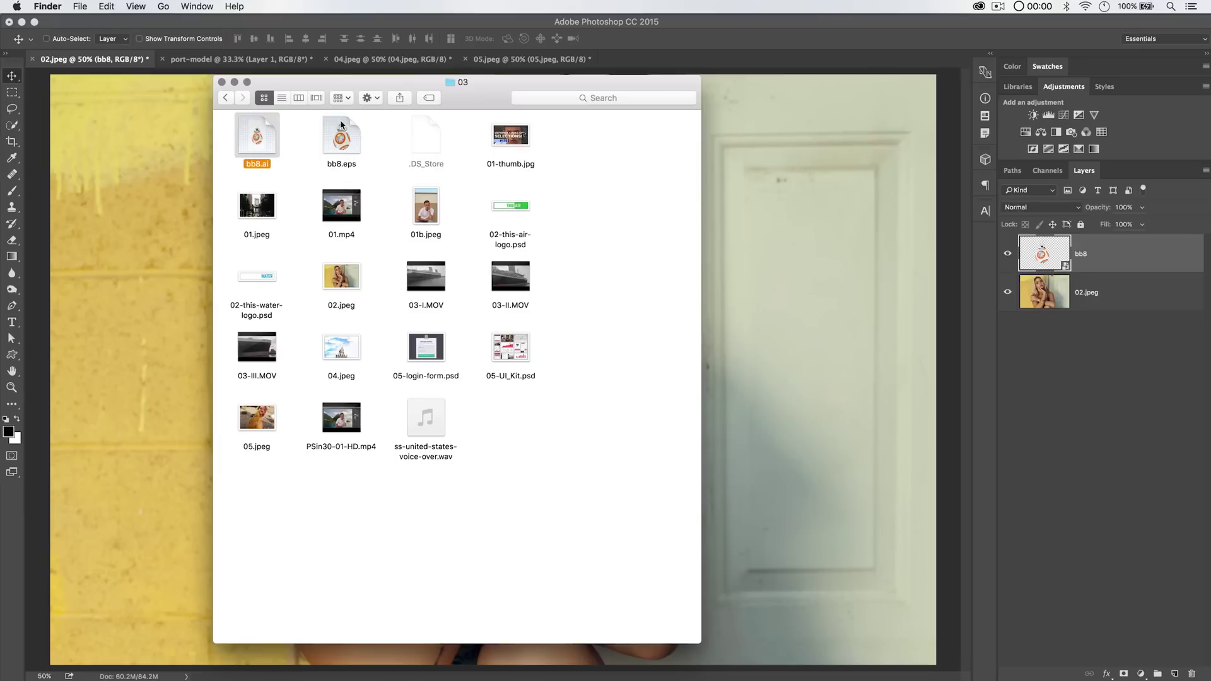
pyautogui.press('super+Tab')
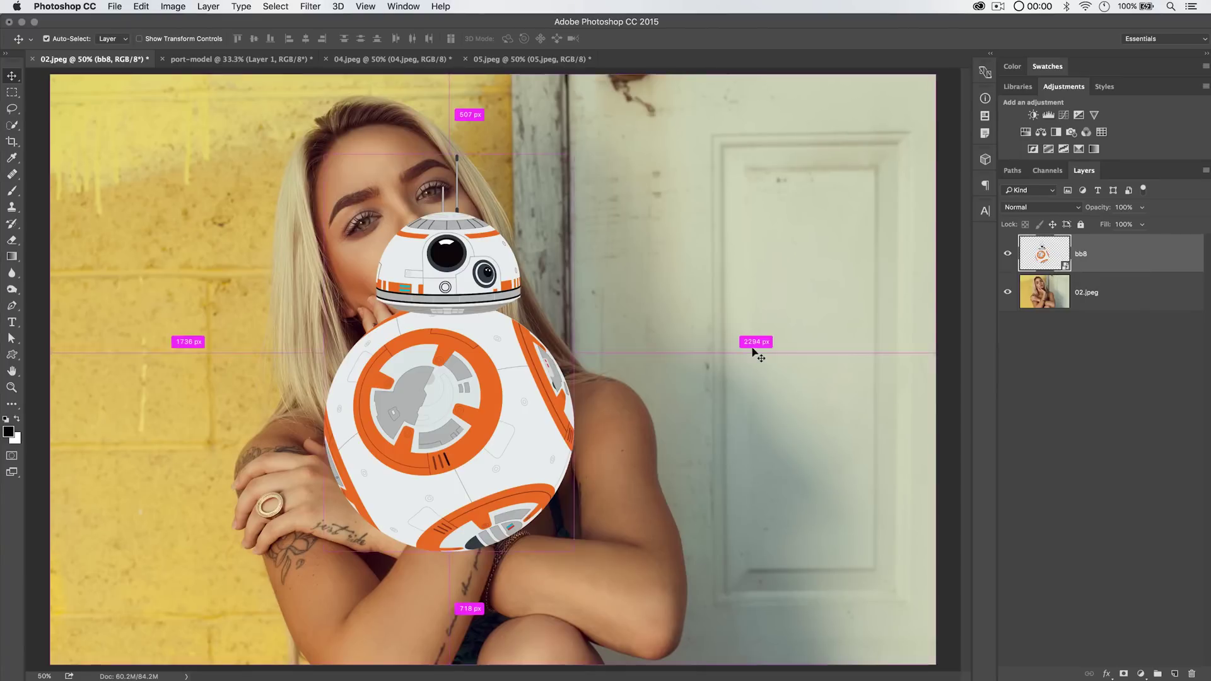
# Step: Enlarge the BB-8 smart object to about 279%, centred over the photo, and inspect its edges up close
pyautogui.press('super+minus')
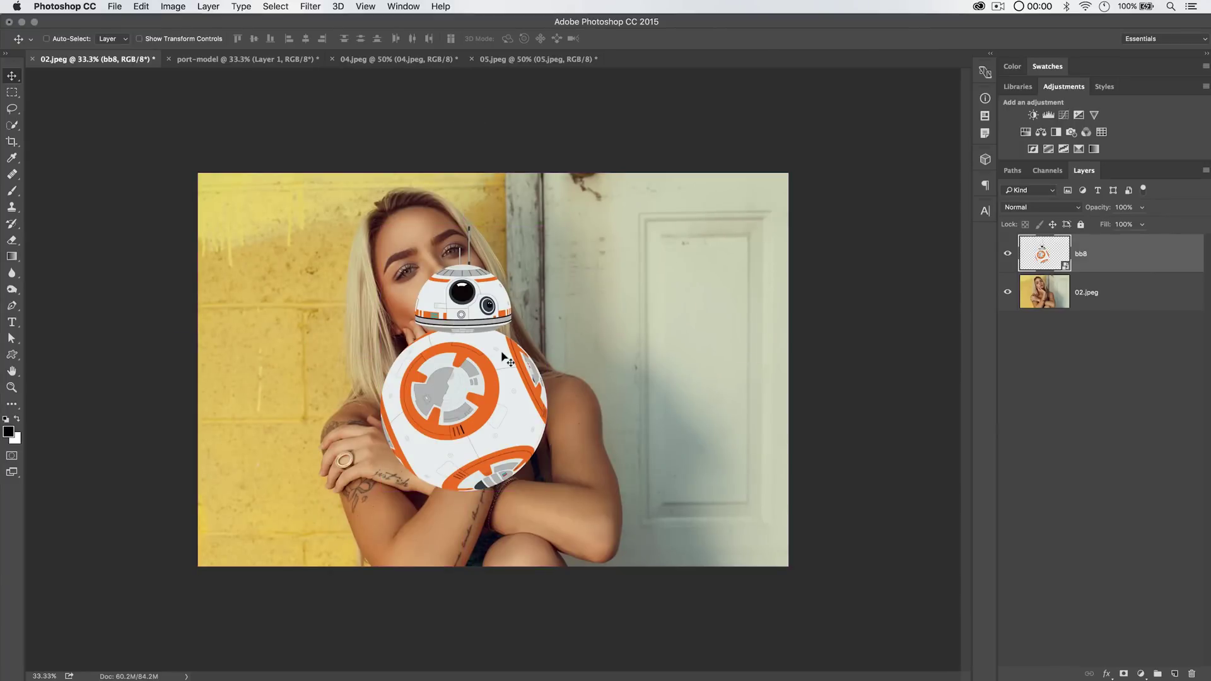
pyautogui.moveTo(501, 379); pyautogui.dragTo(532, 399)
pyautogui.press('super+t')
pyautogui.moveTo(574, 245); pyautogui.dragTo(845, 63)
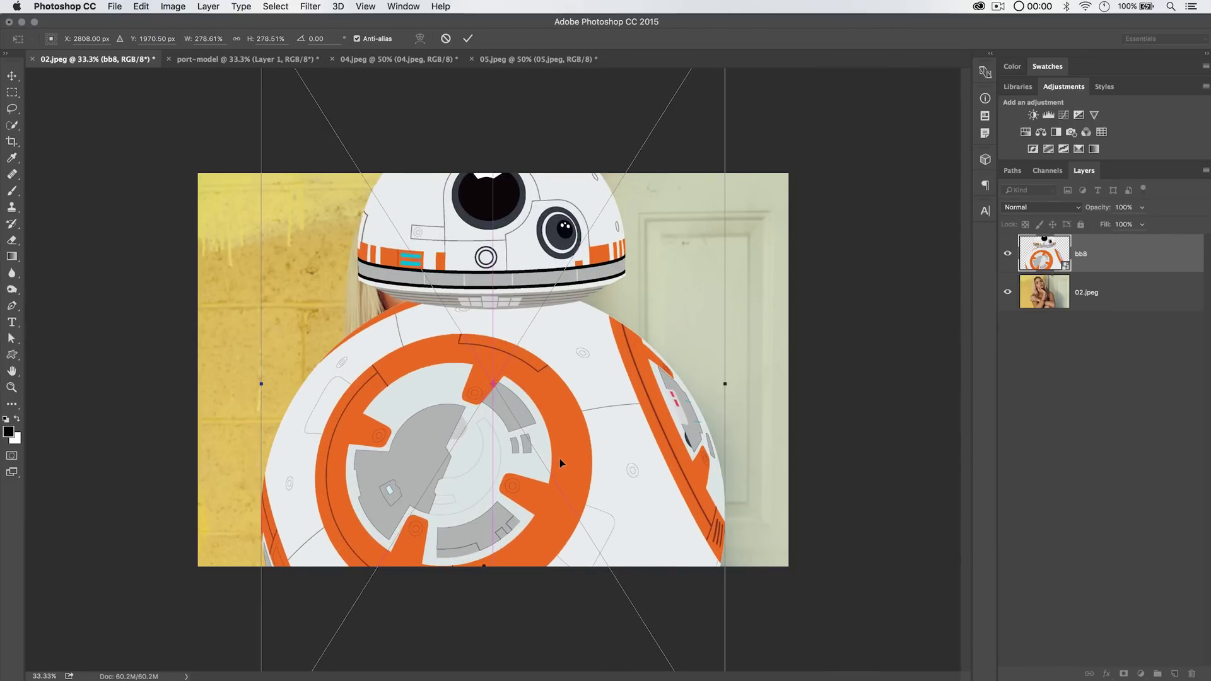
pyautogui.press('Return')
pyautogui.press('super+plus')
pyautogui.press('super+plus')
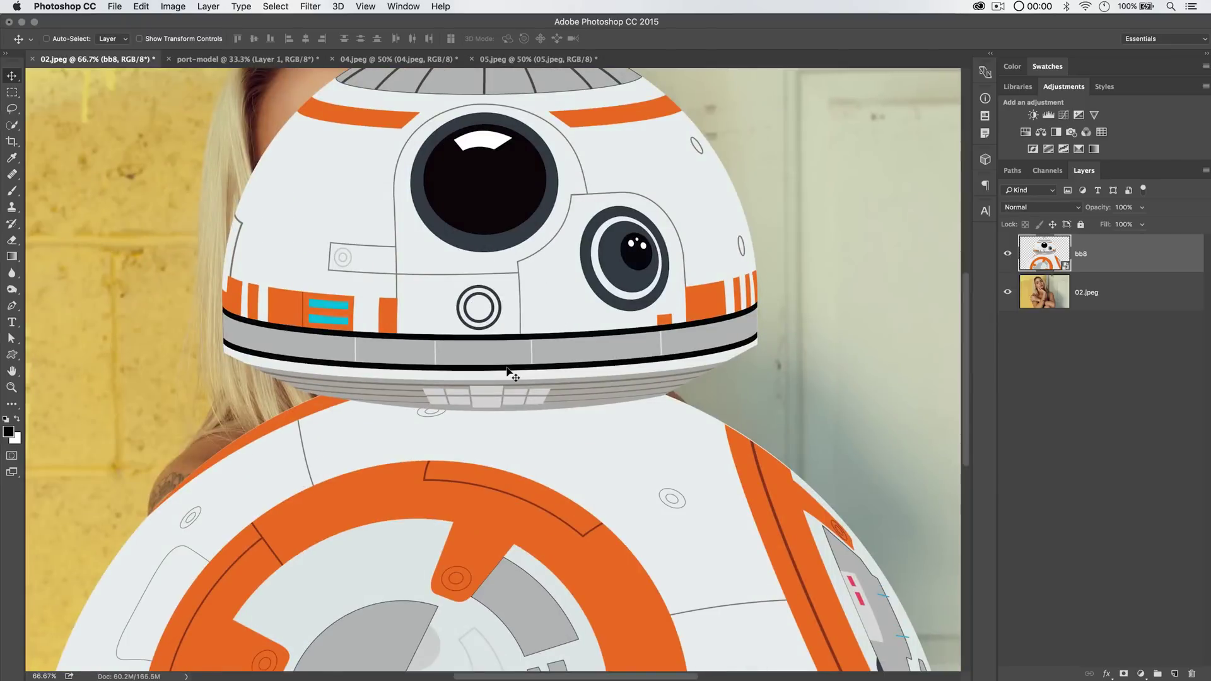
# Step: Set the bb8 layer's blend mode to Color Burn
pyautogui.scroll(3, 508, 371)
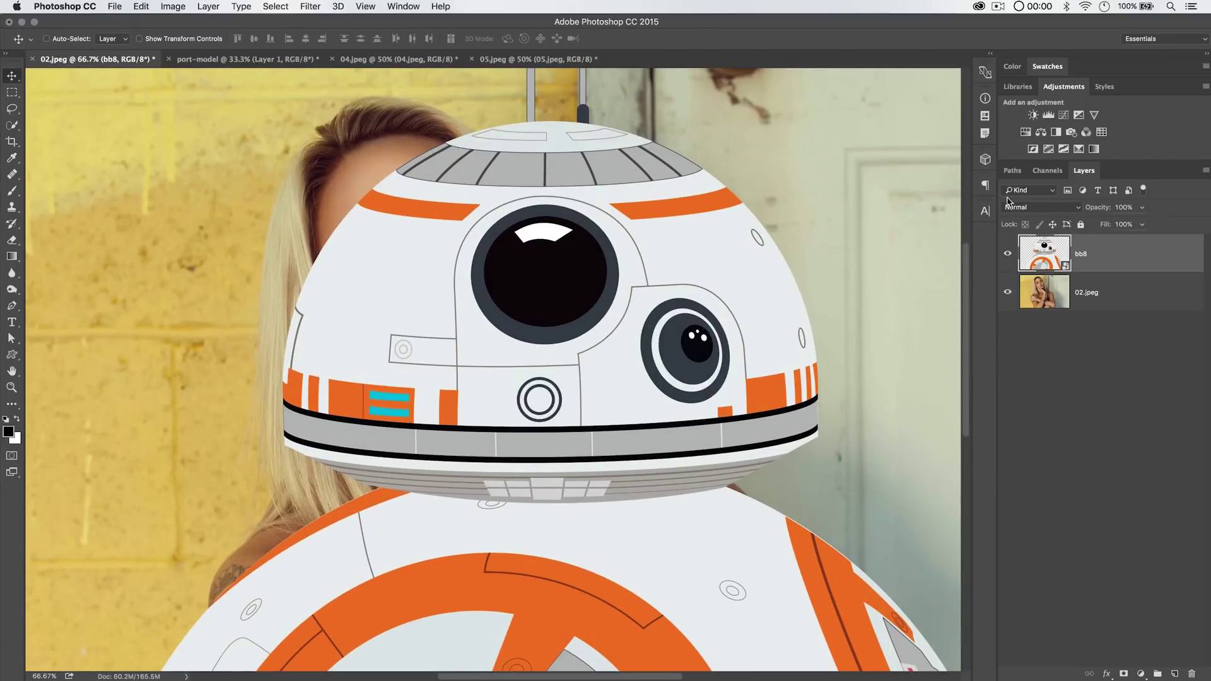
pyautogui.click(1032, 208)
pyautogui.click(1029, 253)
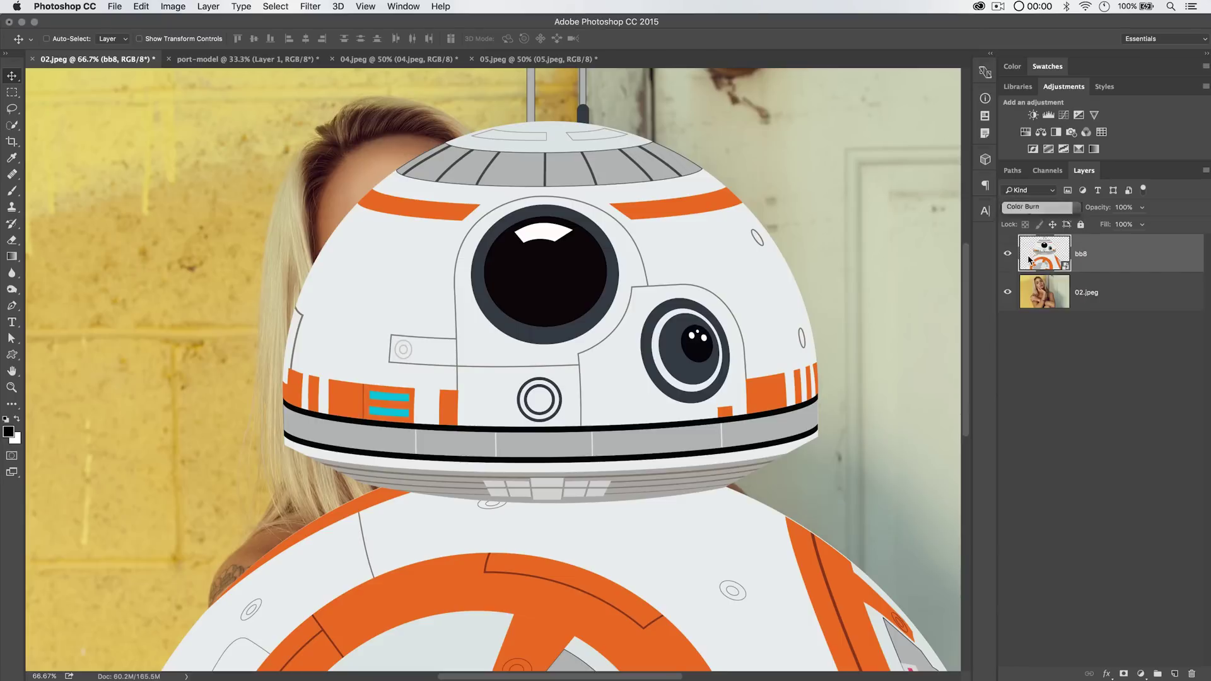
pyautogui.press('super+minus')
pyautogui.press('super+minus')
# Step: Reposition the BB-8 around the photo, ending over the door, and delete its layer and undo the deletion
pyautogui.moveTo(629, 278); pyautogui.dragTo(344, 298)
pyautogui.moveTo(386, 439); pyautogui.dragTo(707, 421)
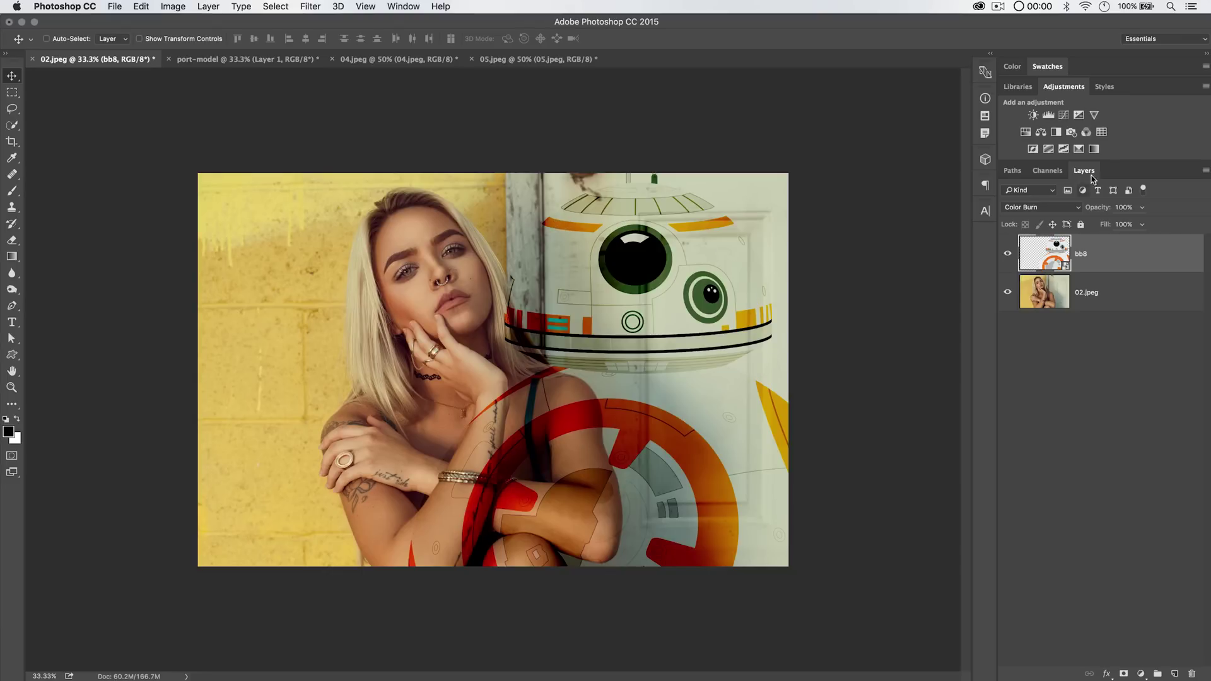
pyautogui.moveTo(694, 430)
pyautogui.mouseDown()
pyautogui.moveTo(767, 409)
pyautogui.moveTo(690, 440)
pyautogui.moveTo(696, 450)
pyautogui.mouseUp()
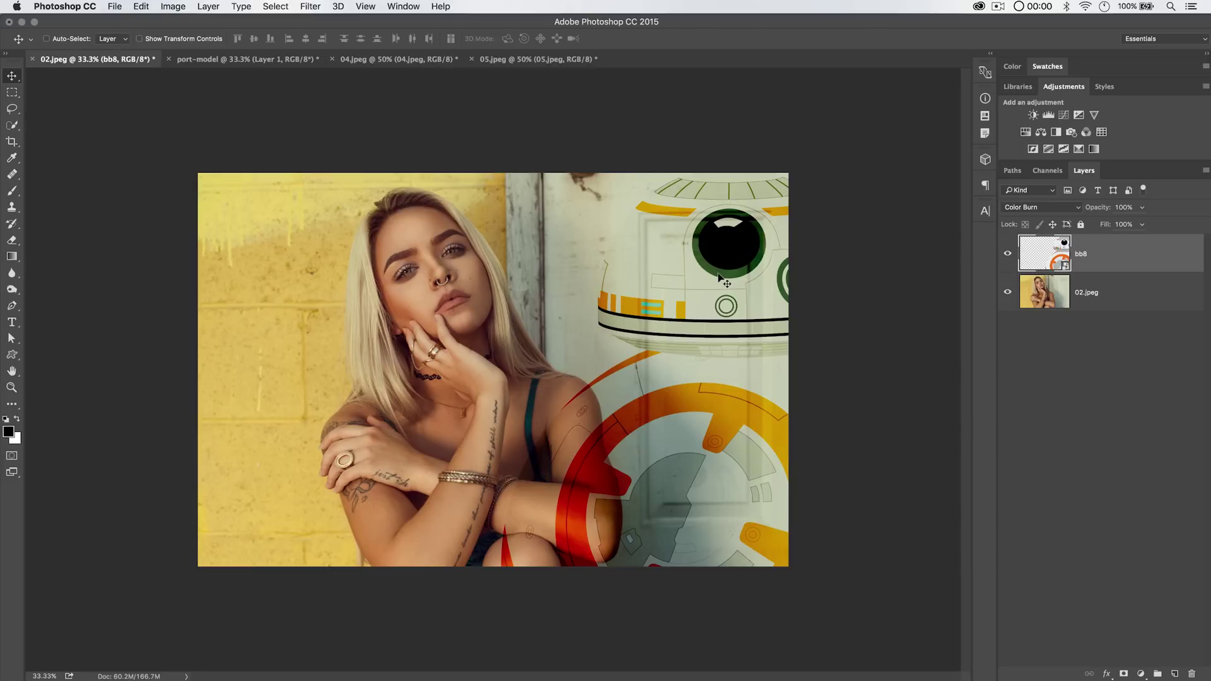
pyautogui.moveTo(724, 279); pyautogui.dragTo(681, 278)
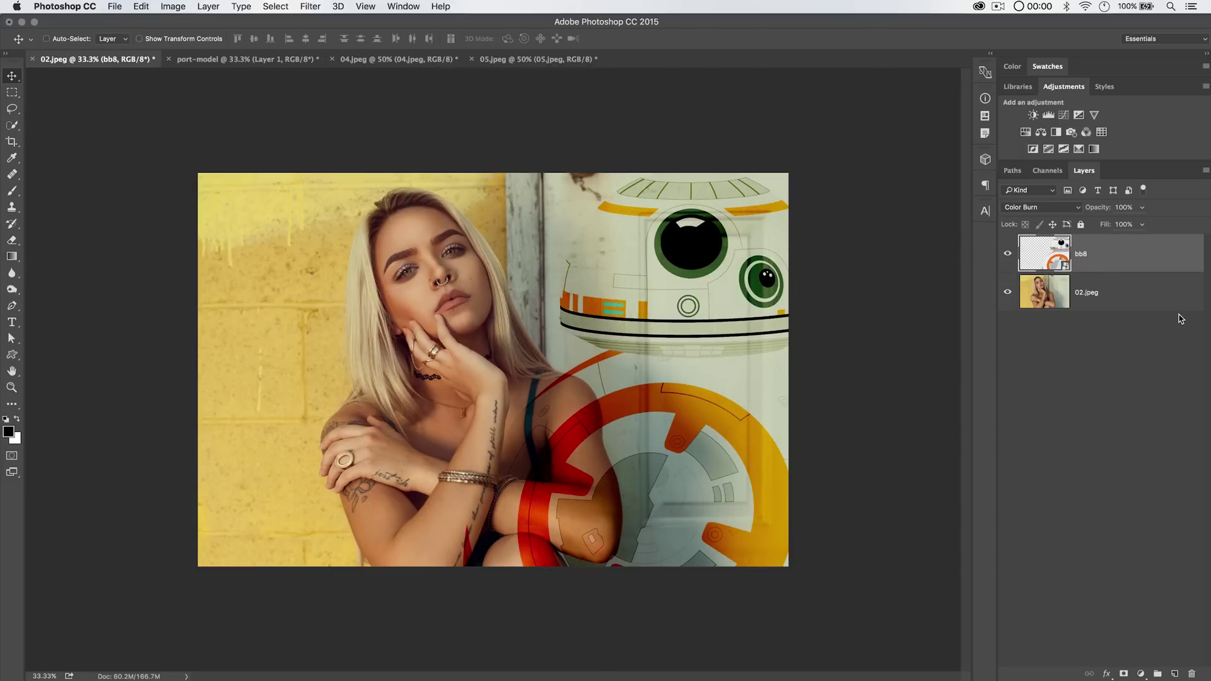
pyautogui.press('BackSpace')
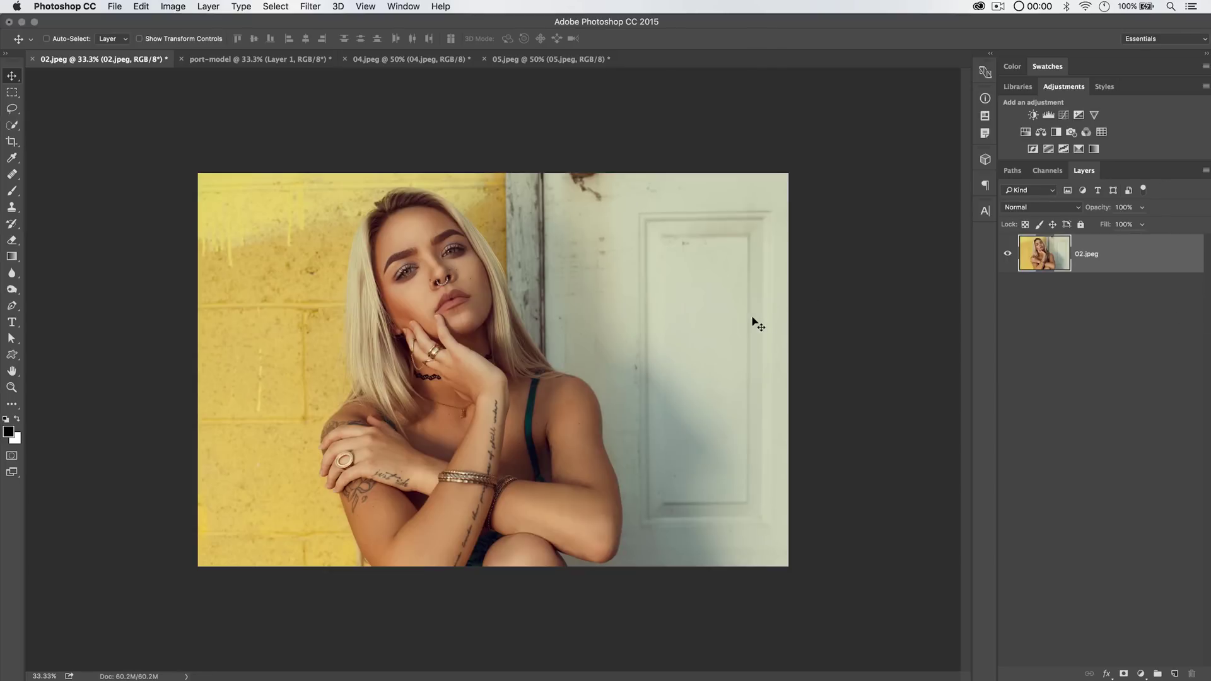
pyautogui.press('super+z')
# Step: Scale the BB-8 smart object down to fit over the door beside the woman, and set its blend mode to Normal
pyautogui.moveTo(709, 263); pyautogui.dragTo(326, 283)
pyautogui.press('super+t')
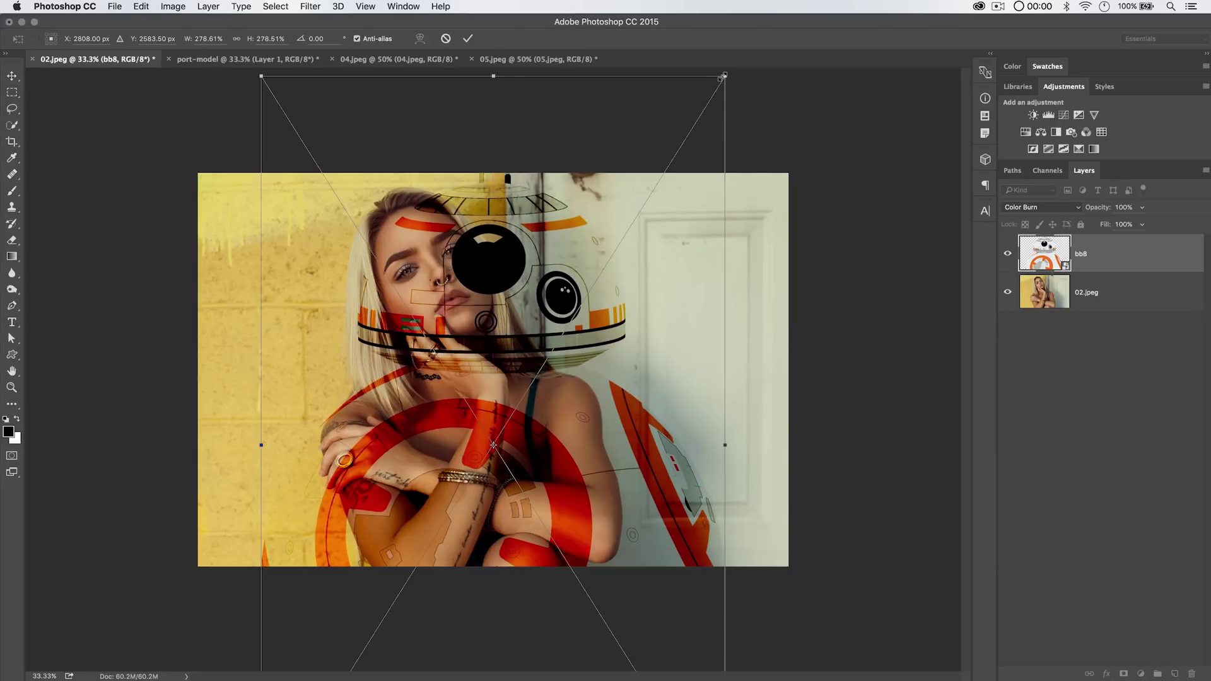
pyautogui.moveTo(723, 76); pyautogui.dragTo(576, 313)
pyautogui.moveTo(510, 363); pyautogui.dragTo(685, 318)
pyautogui.press('Return')
pyautogui.click(1076, 207)
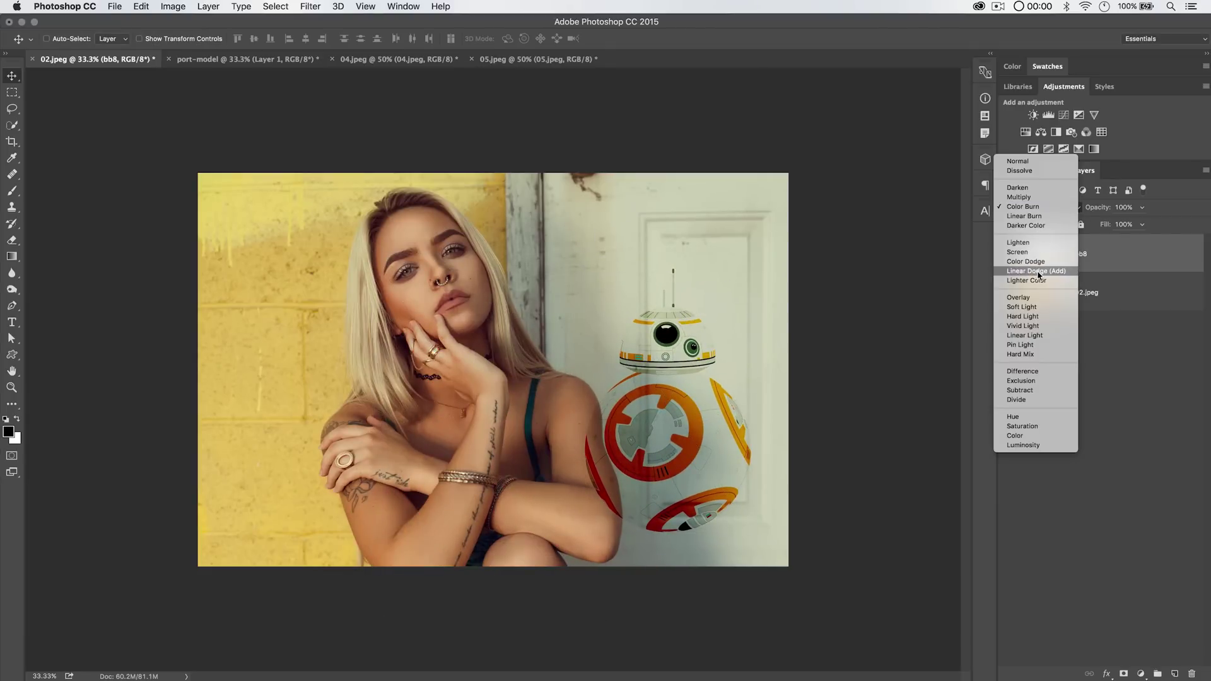
pyautogui.click(1017, 161)
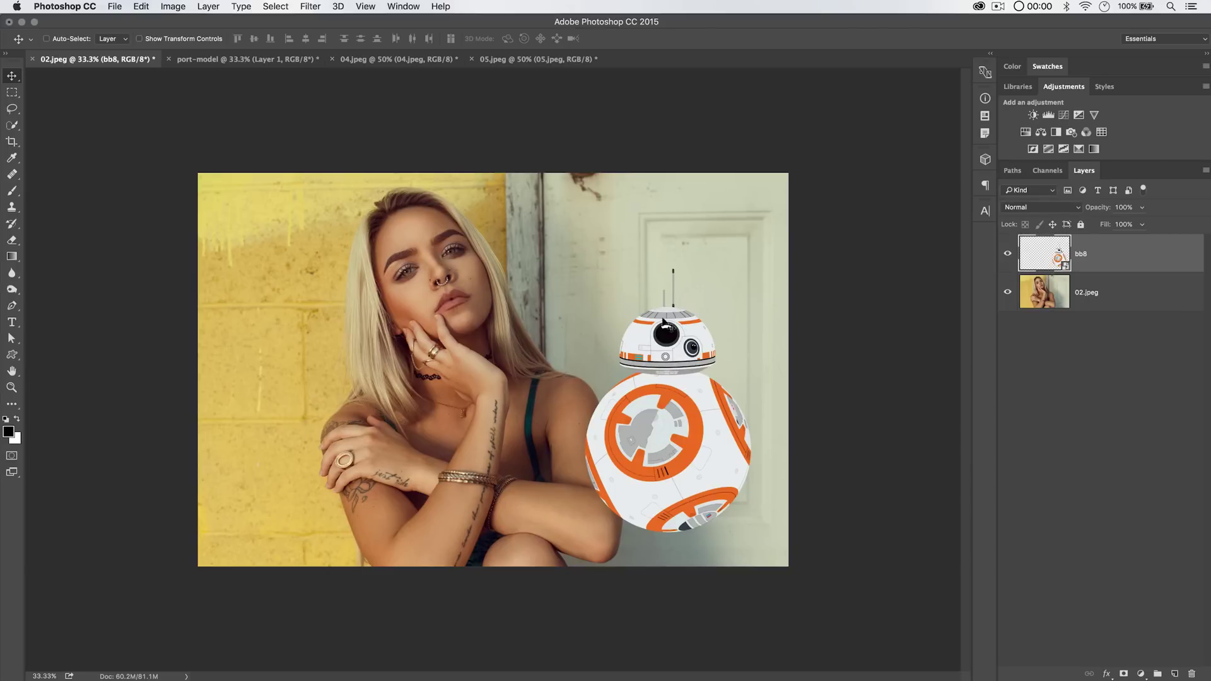
# Step: Replace the bb8 smart object's contents with bb8-red.png from the Desktop
pyautogui.rightClick(1100, 250)
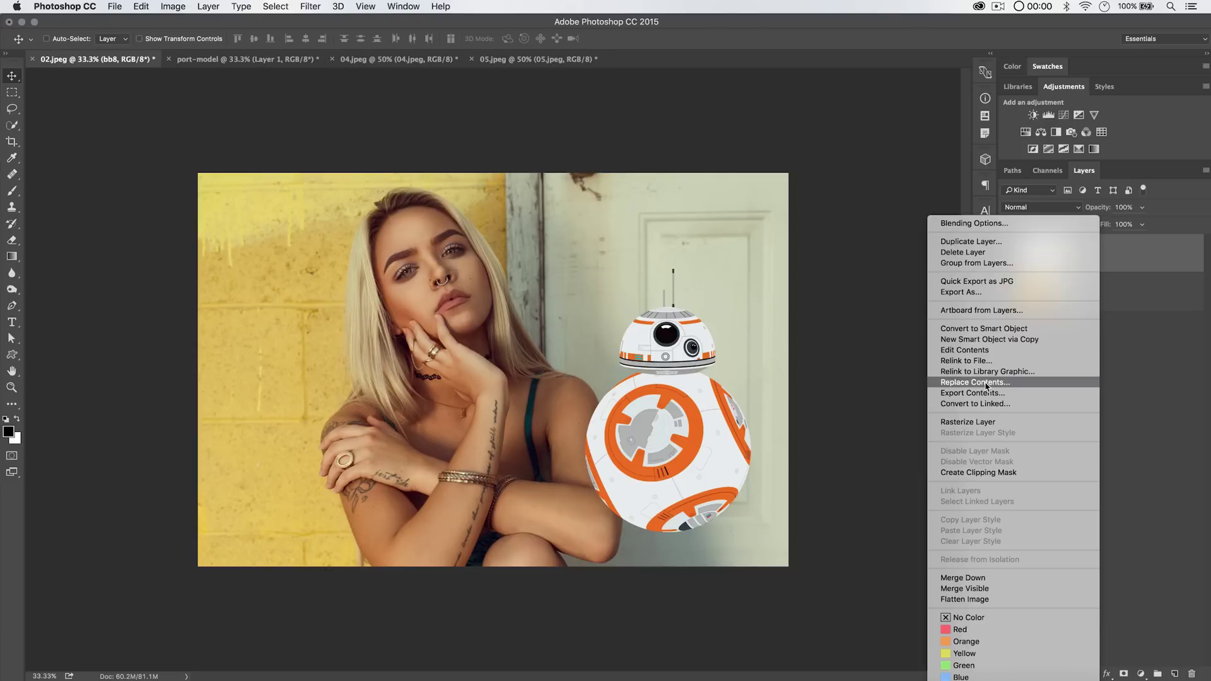
pyautogui.click(863, 390)
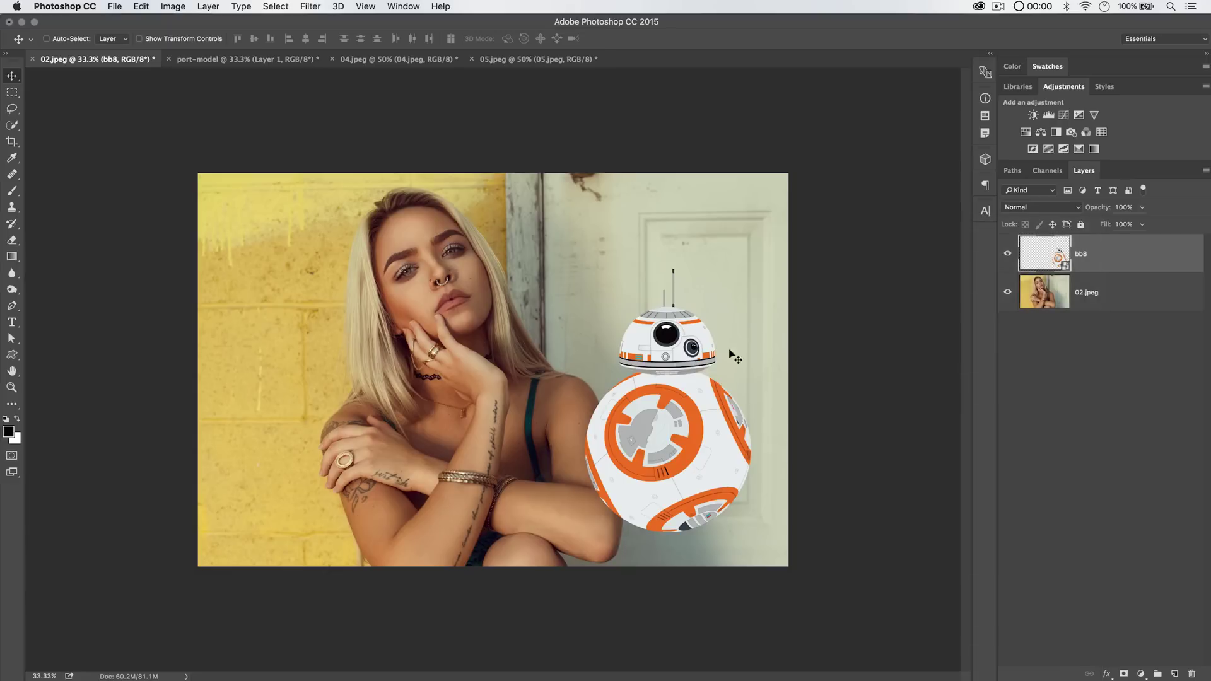
pyautogui.rightClick(1096, 251)
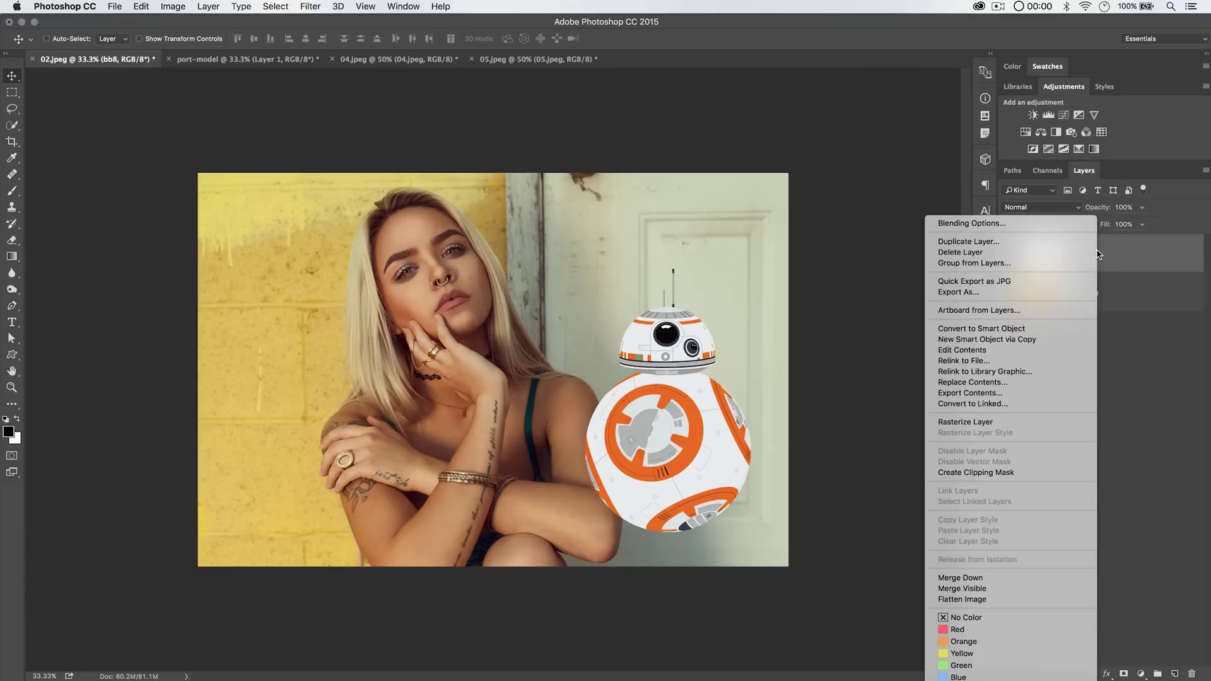
pyautogui.click(972, 382)
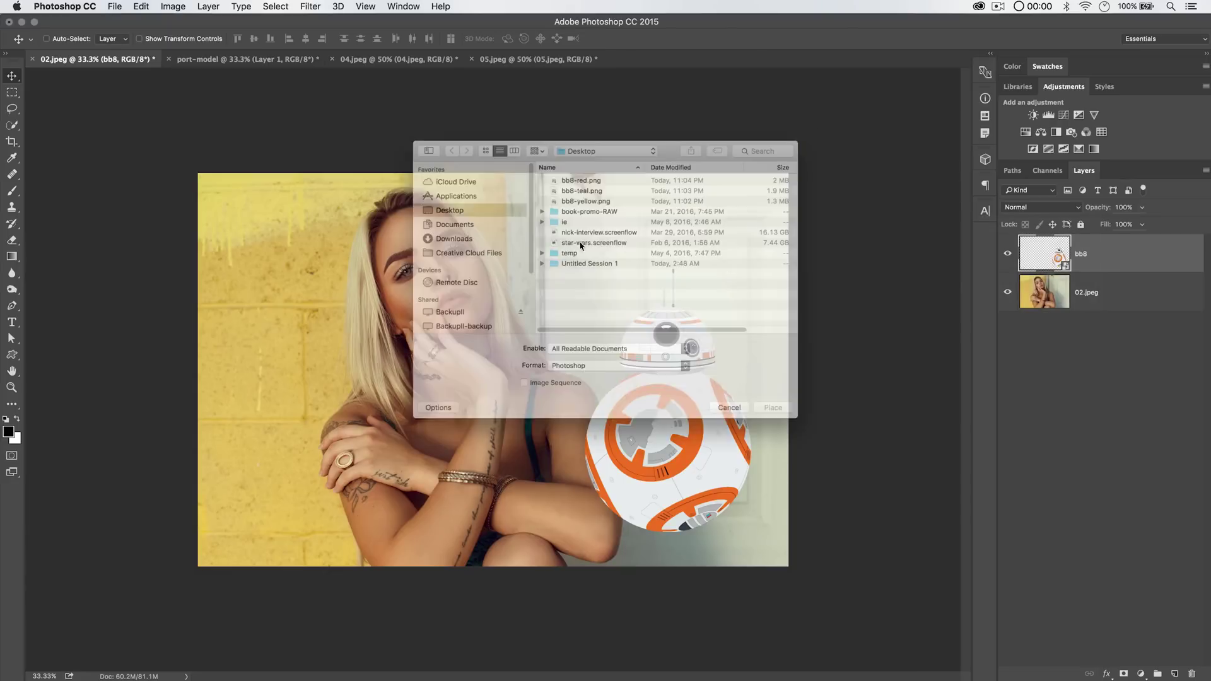
pyautogui.click(429, 200)
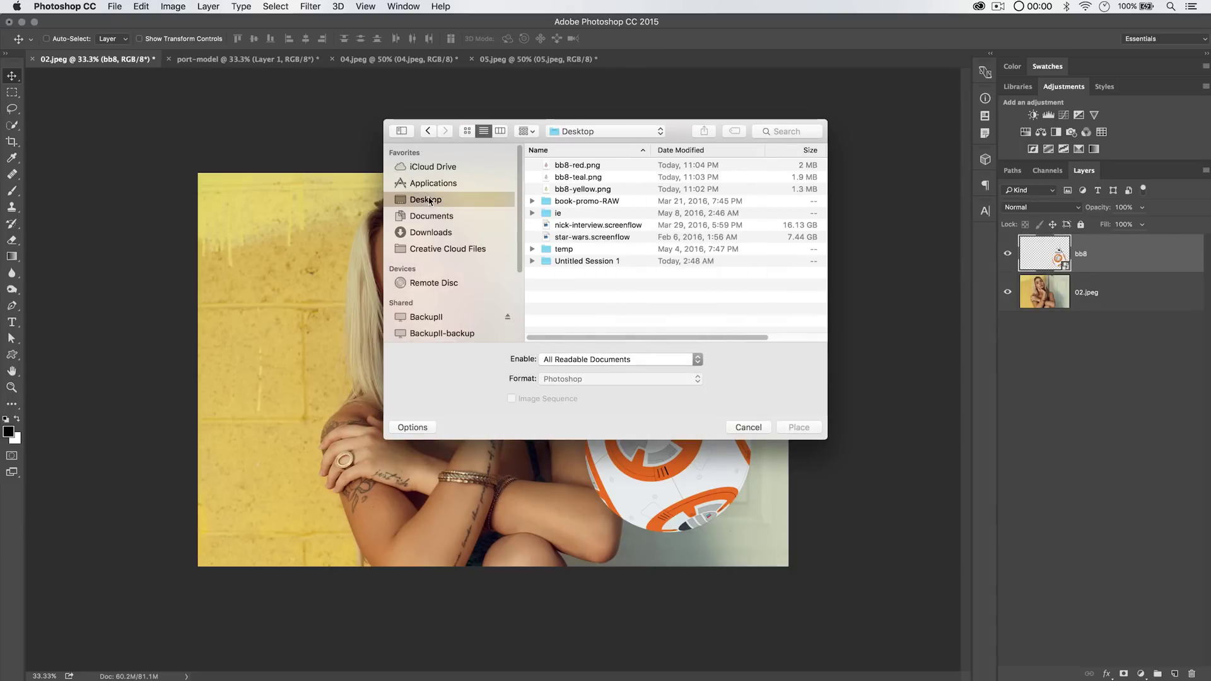
pyautogui.click(576, 167)
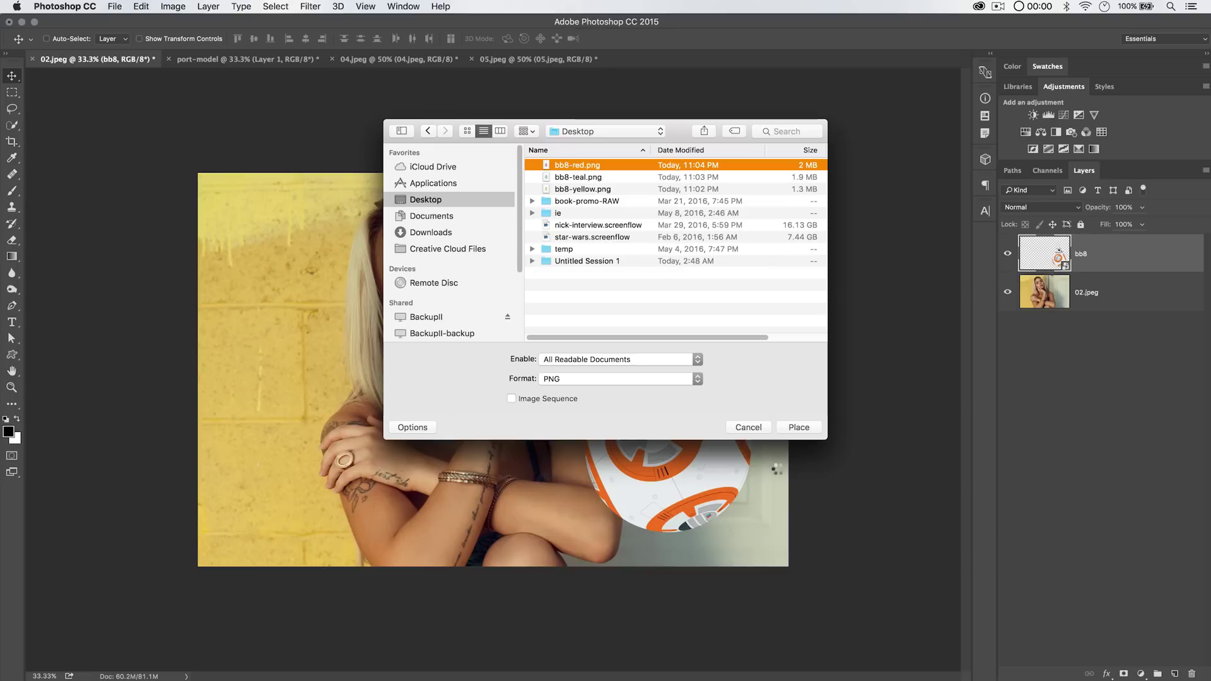
pyautogui.click(799, 427)
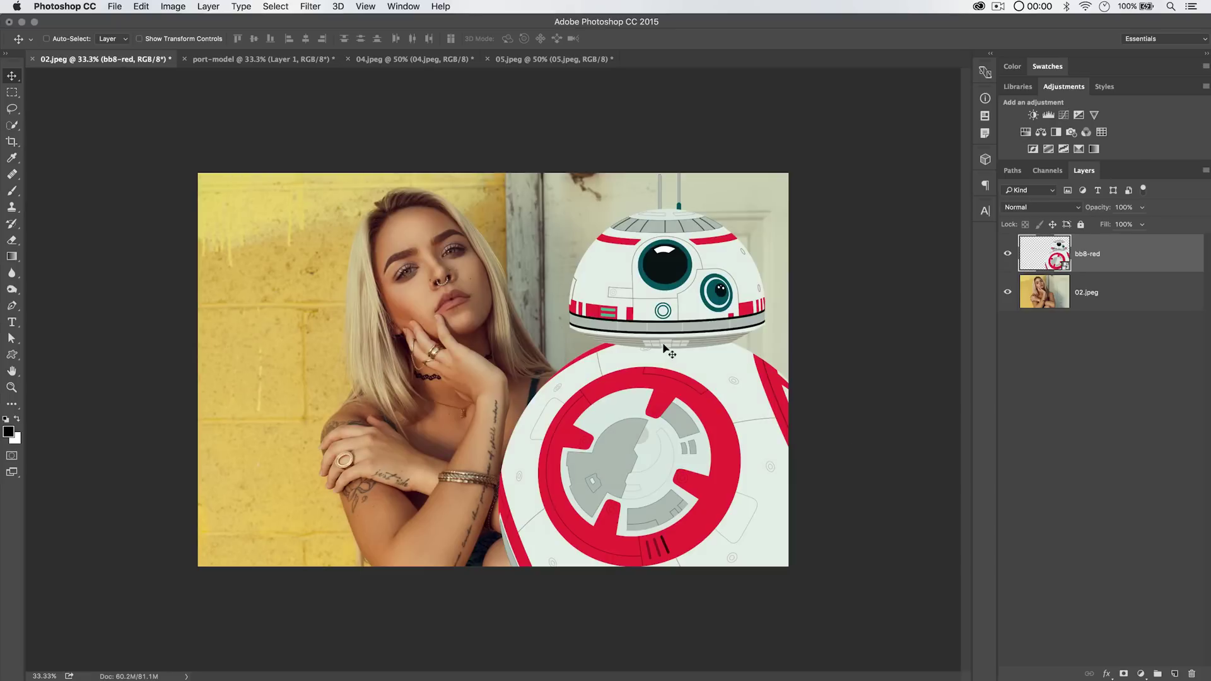
# Step: Scale the red BB-8 to 65% width and height, and position it over the door beside the woman
pyautogui.moveTo(652, 389); pyautogui.dragTo(705, 409)
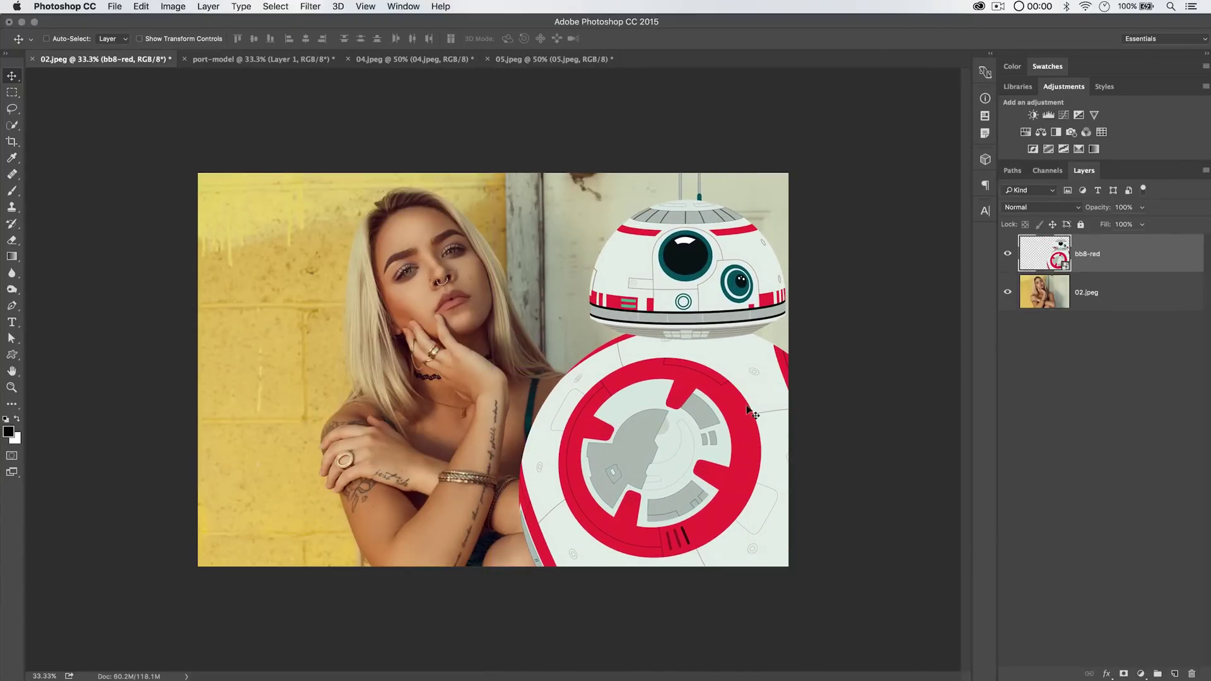
pyautogui.hotkey('ctrl', 't')
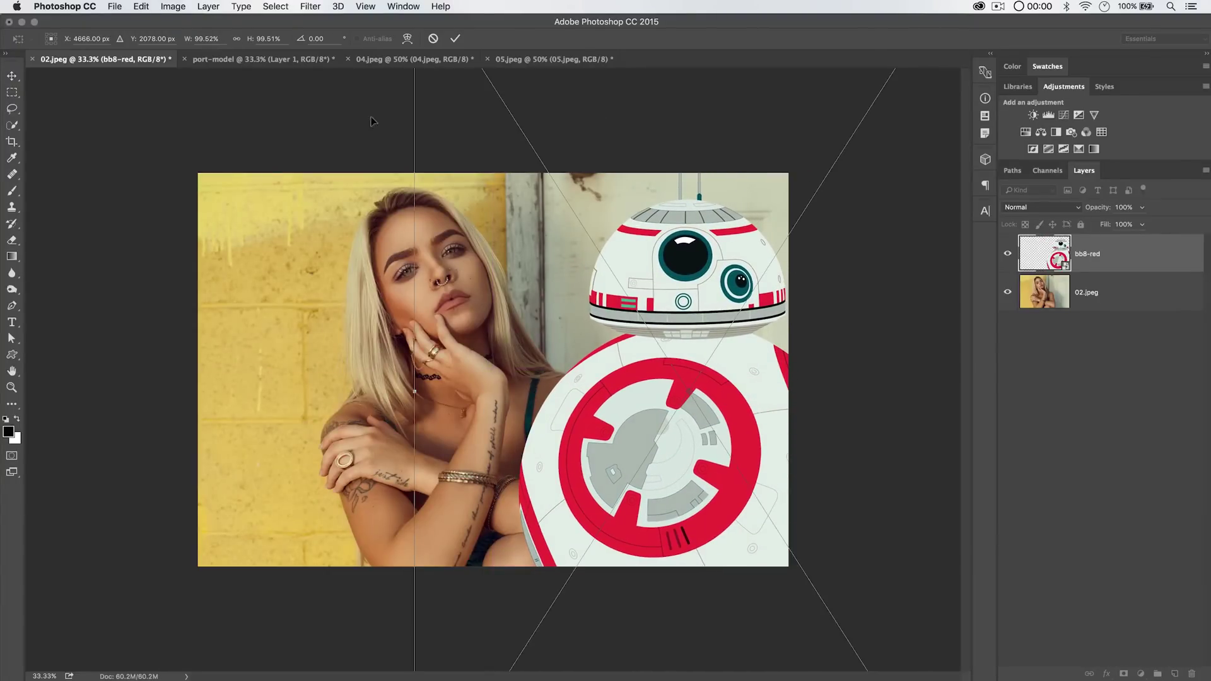
pyautogui.doubleClick(208, 39)
pyautogui.write('65')
pyautogui.press('Tab')
pyautogui.write('65')
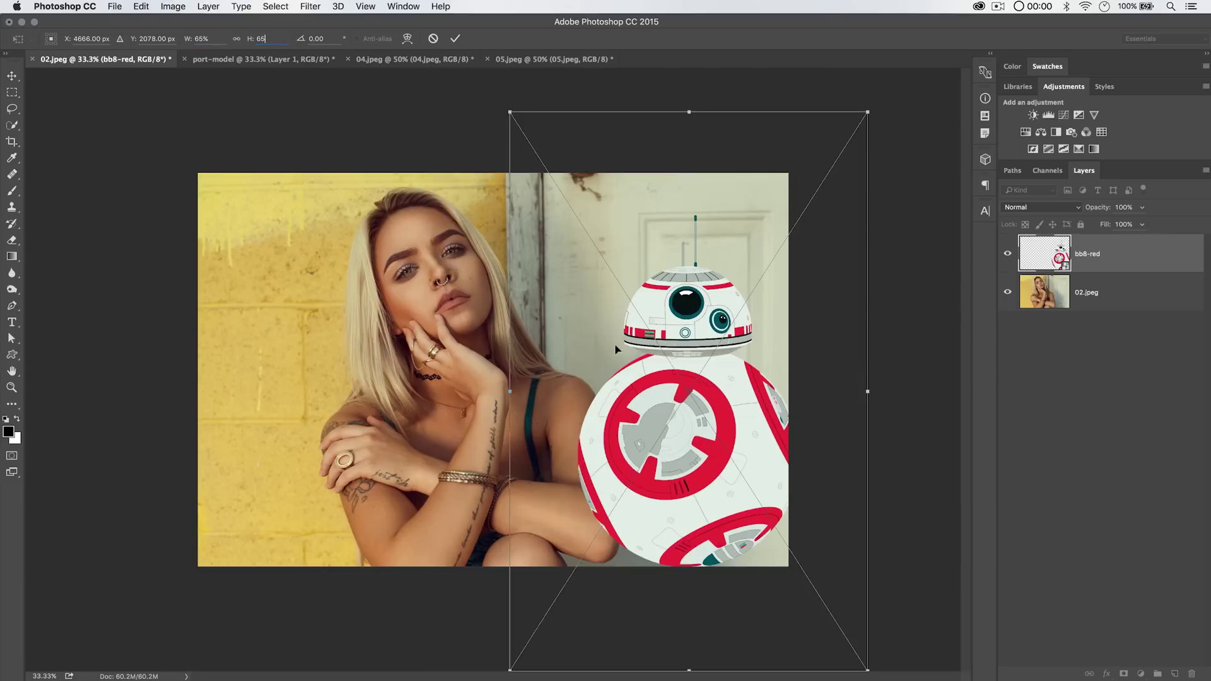
pyautogui.moveTo(719, 433); pyautogui.dragTo(673, 393)
pyautogui.press('Return')
pyautogui.rightClick(1109, 251)
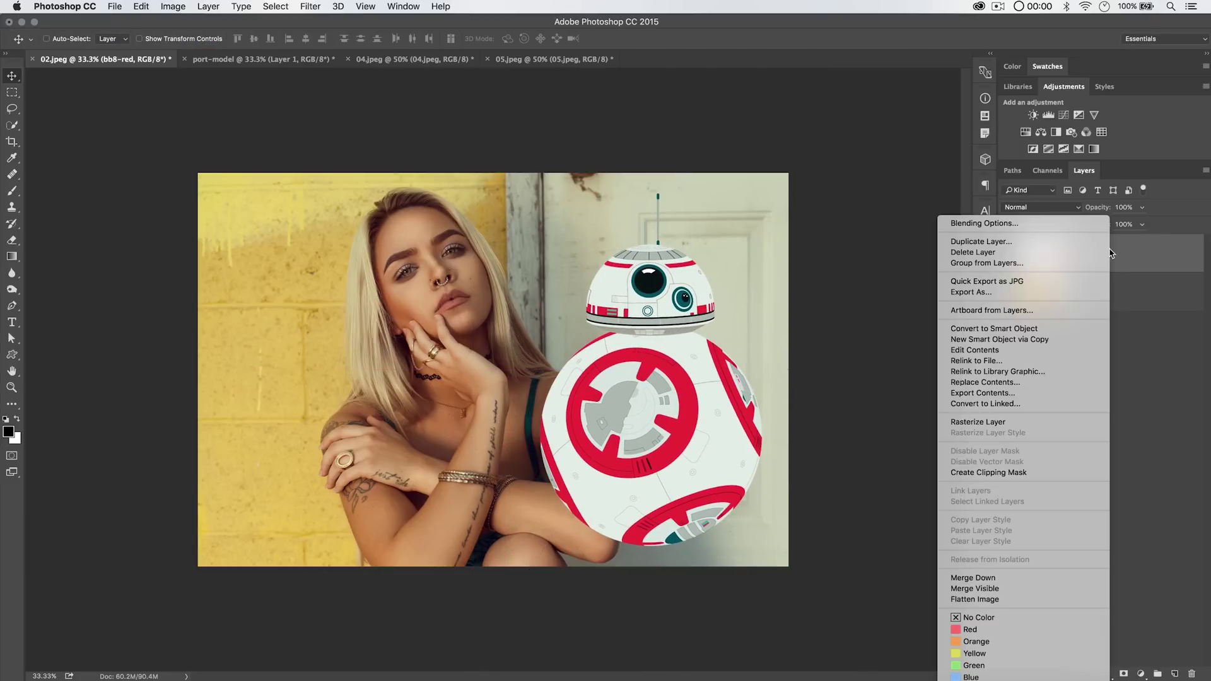
pyautogui.click(1012, 382)
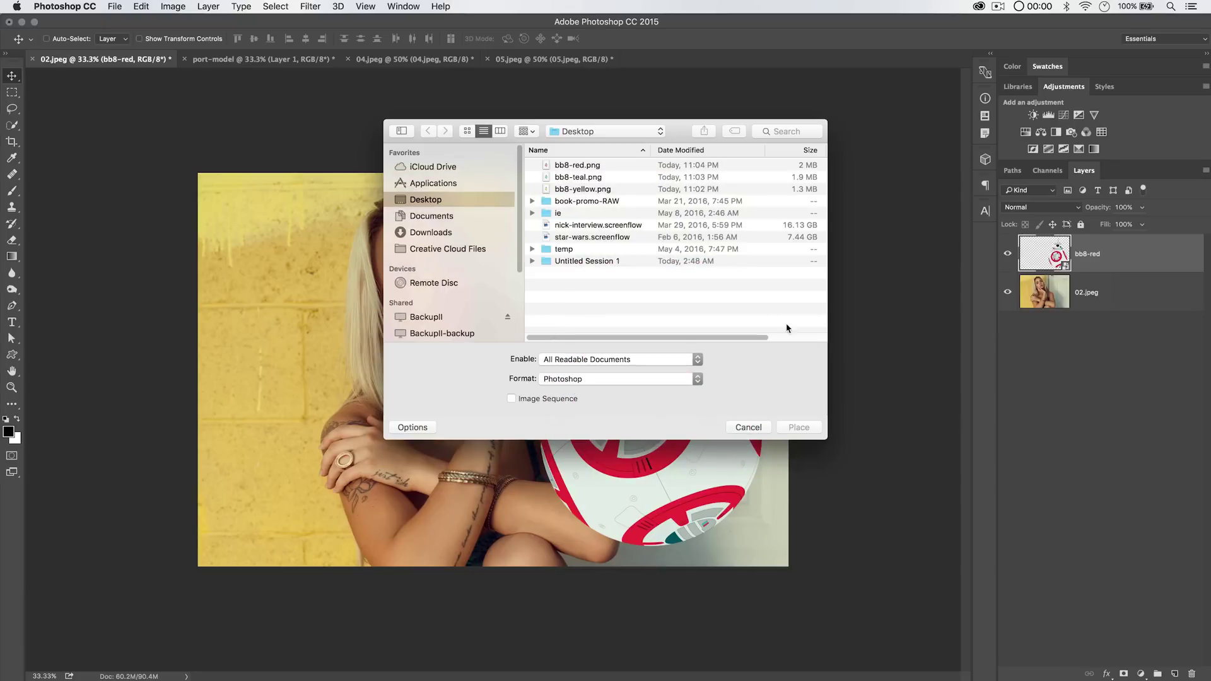
pyautogui.click(748, 428)
# Step: Replace the red BB-8 smart object's contents with bb8-teal.png, checking its transform scale before and after the swap
pyautogui.hotkey('ctrl', 't')
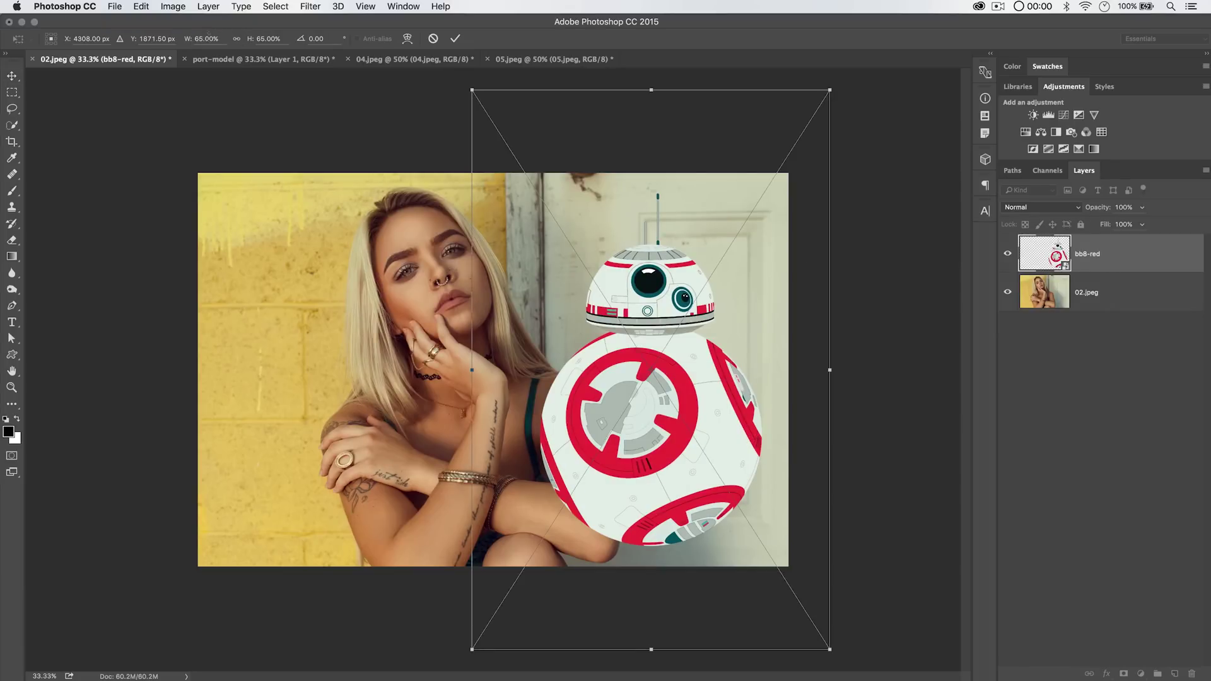
pyautogui.click(456, 39)
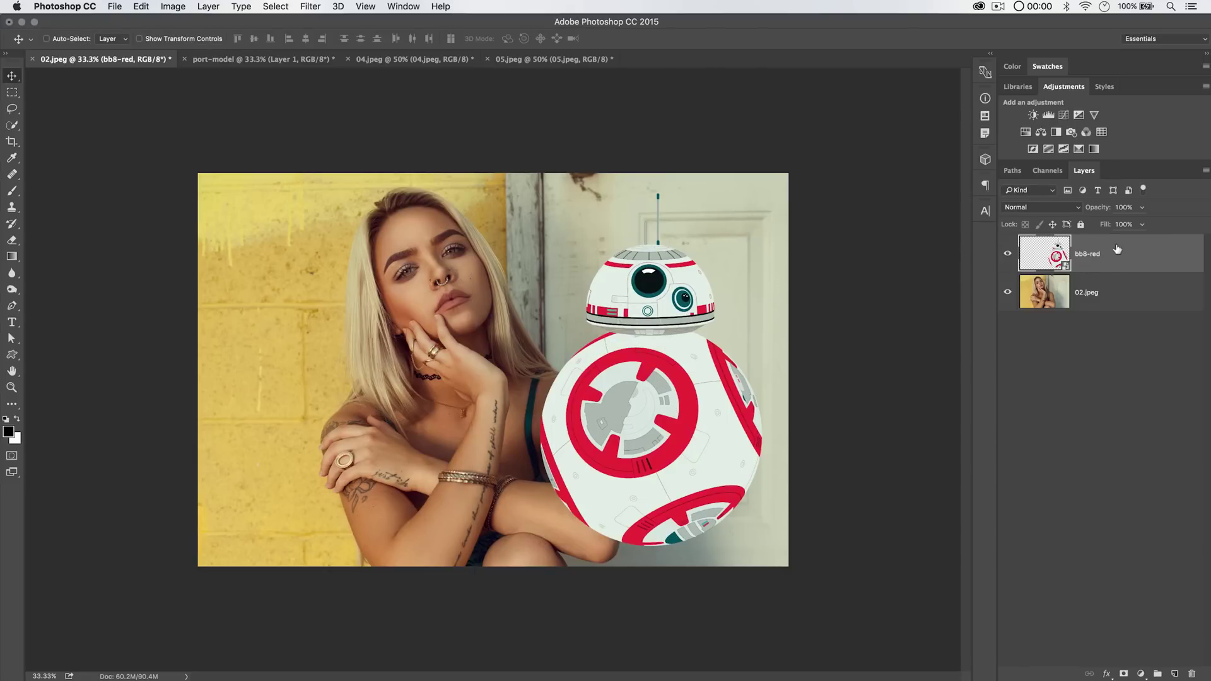
pyautogui.rightClick(1117, 250)
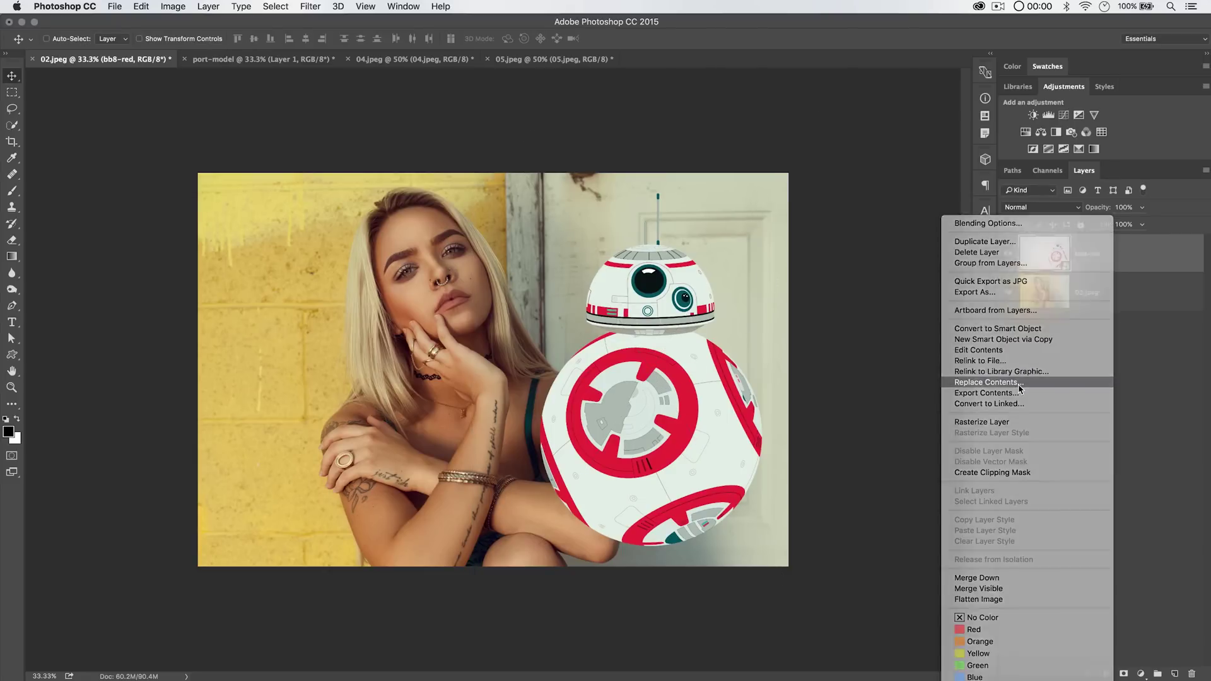
pyautogui.click(1020, 382)
pyautogui.click(585, 178)
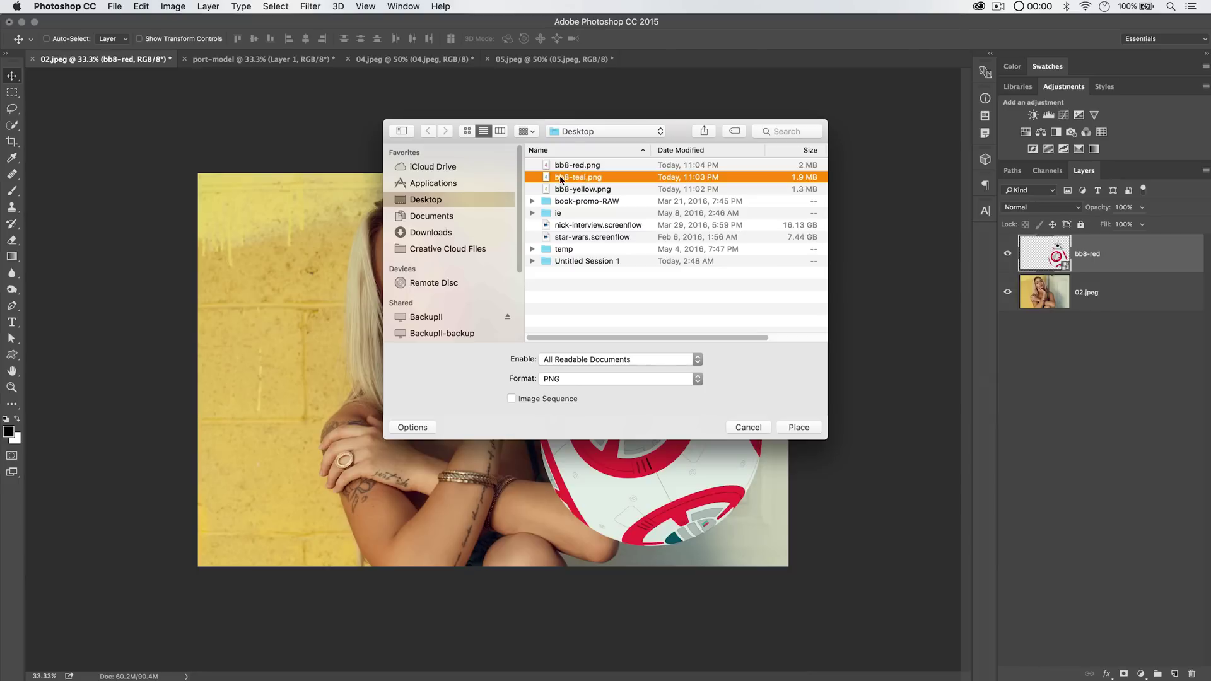
pyautogui.doubleClick(573, 180)
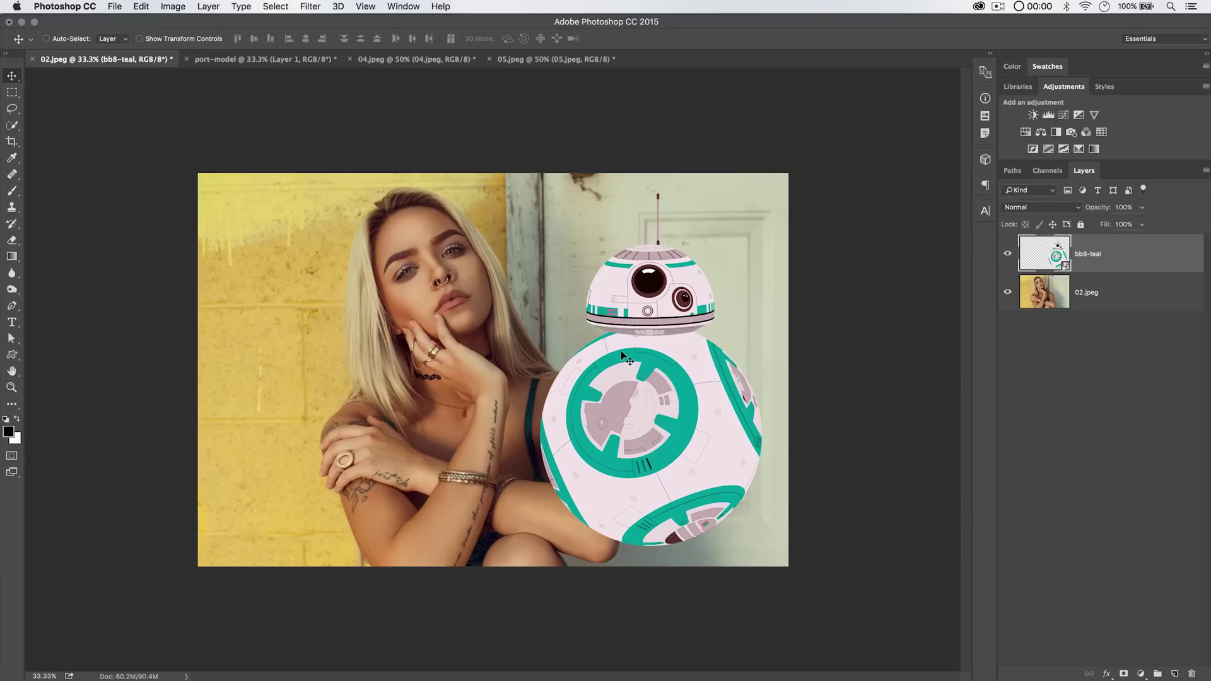
pyautogui.hotkey('ctrl', 't')
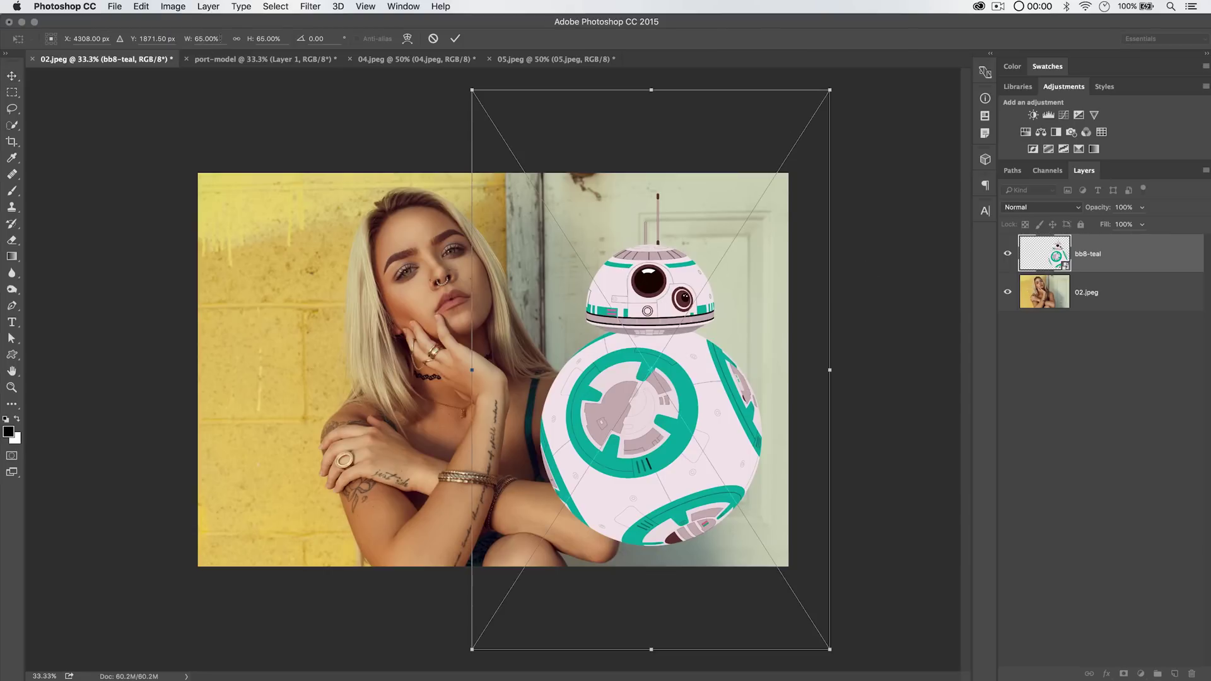
pyautogui.click(455, 38)
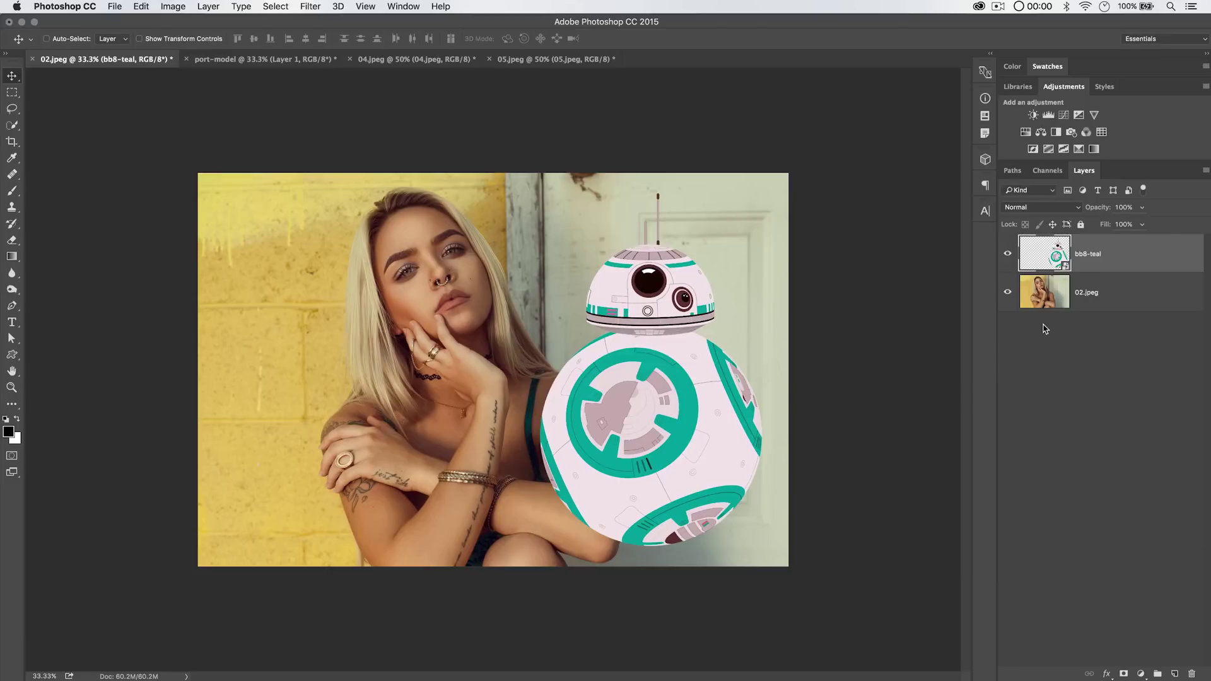
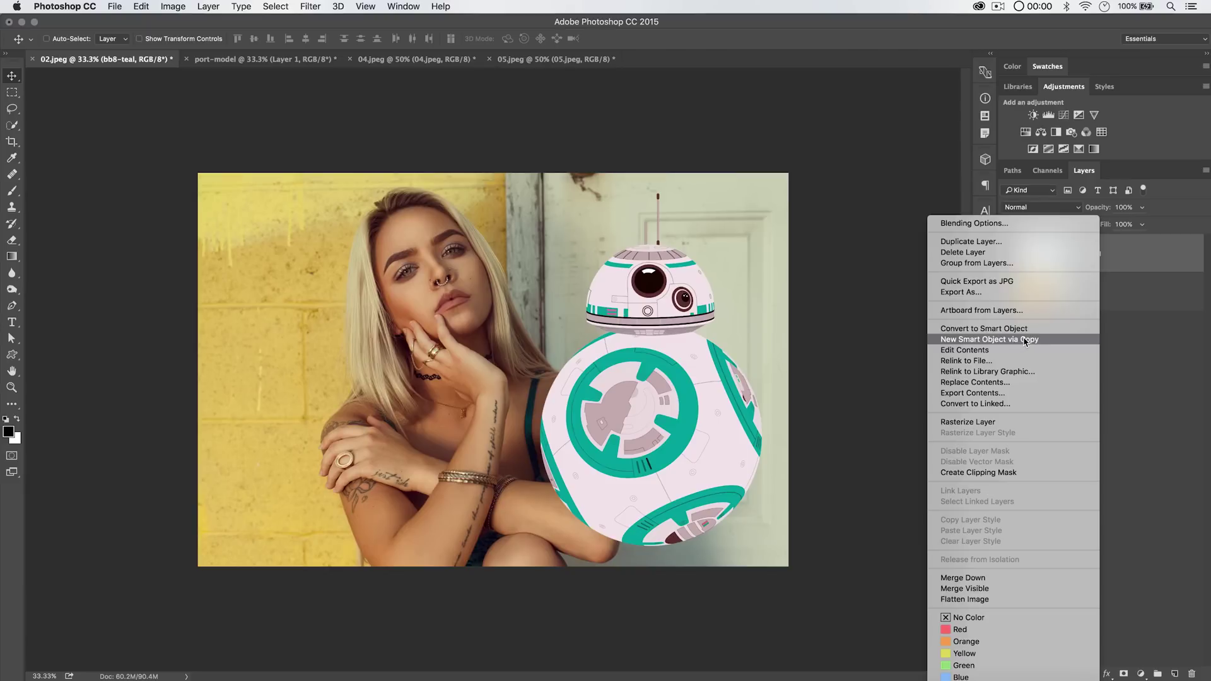
# Step: Duplicate the teal BB-8 with New Smart Object via Copy, scale the copy to about 30% and place it over the yellow wall
pyautogui.click(1026, 341)
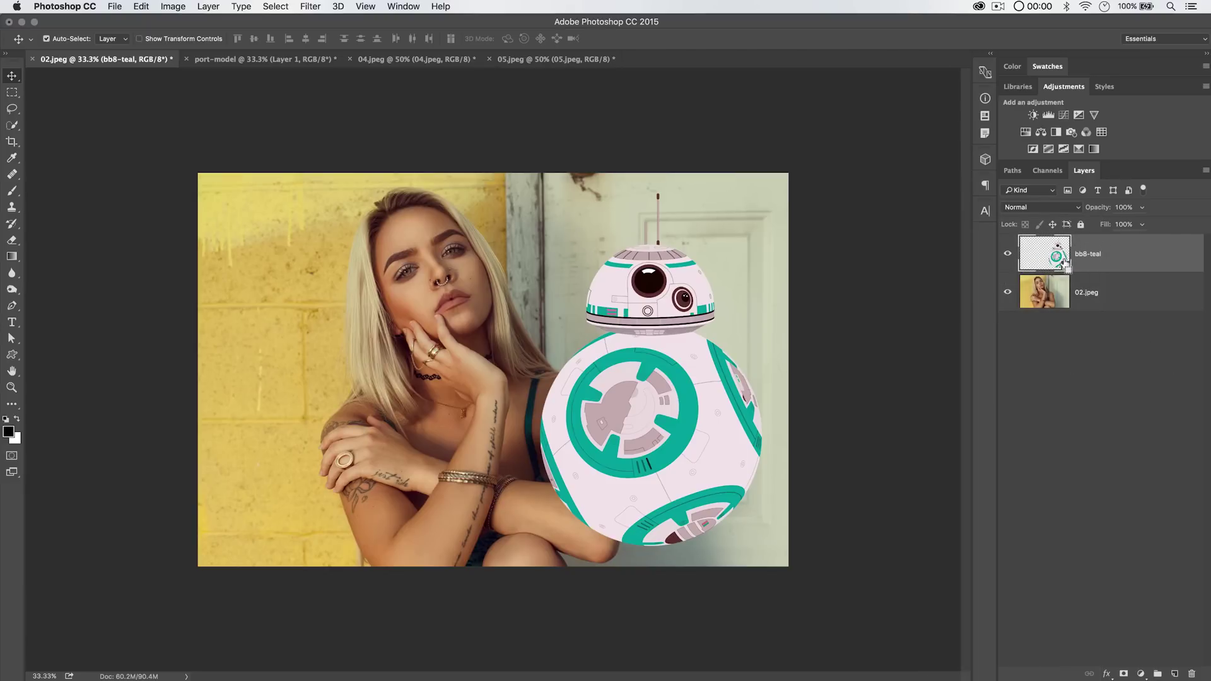
pyautogui.moveTo(647, 402); pyautogui.dragTo(336, 395)
pyautogui.press('super+t')
pyautogui.moveTo(515, 86); pyautogui.dragTo(392, 212)
pyautogui.moveTo(364, 365); pyautogui.dragTo(325, 349)
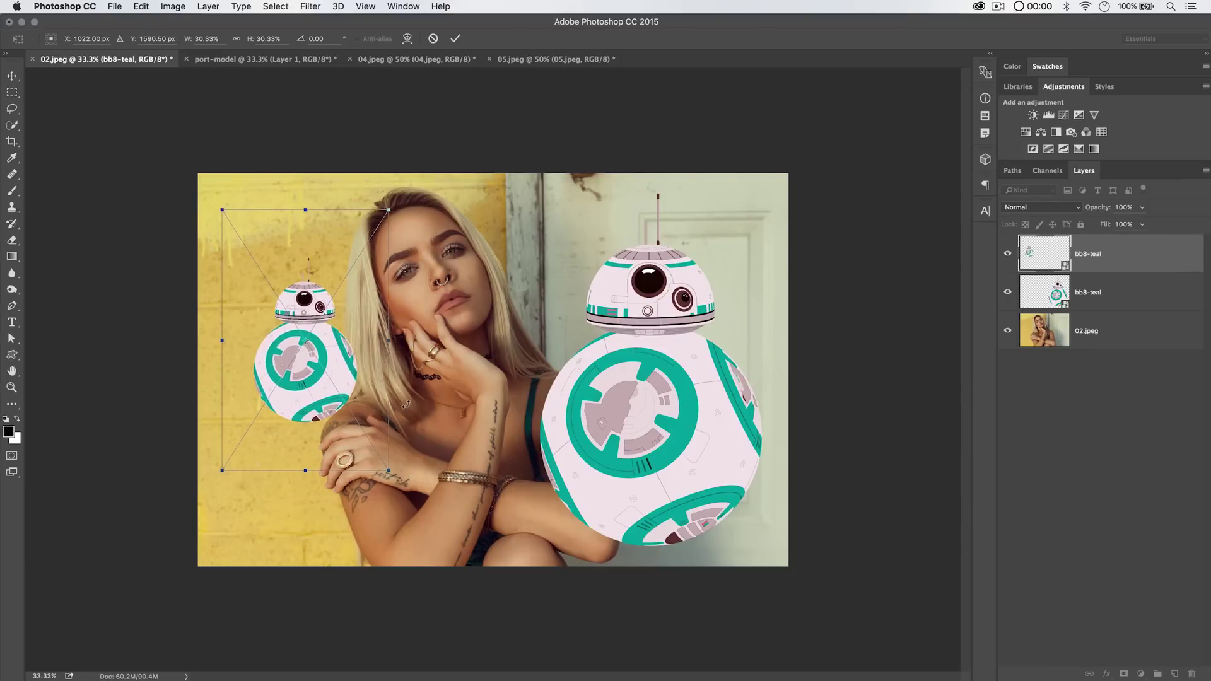
pyautogui.press('Return')
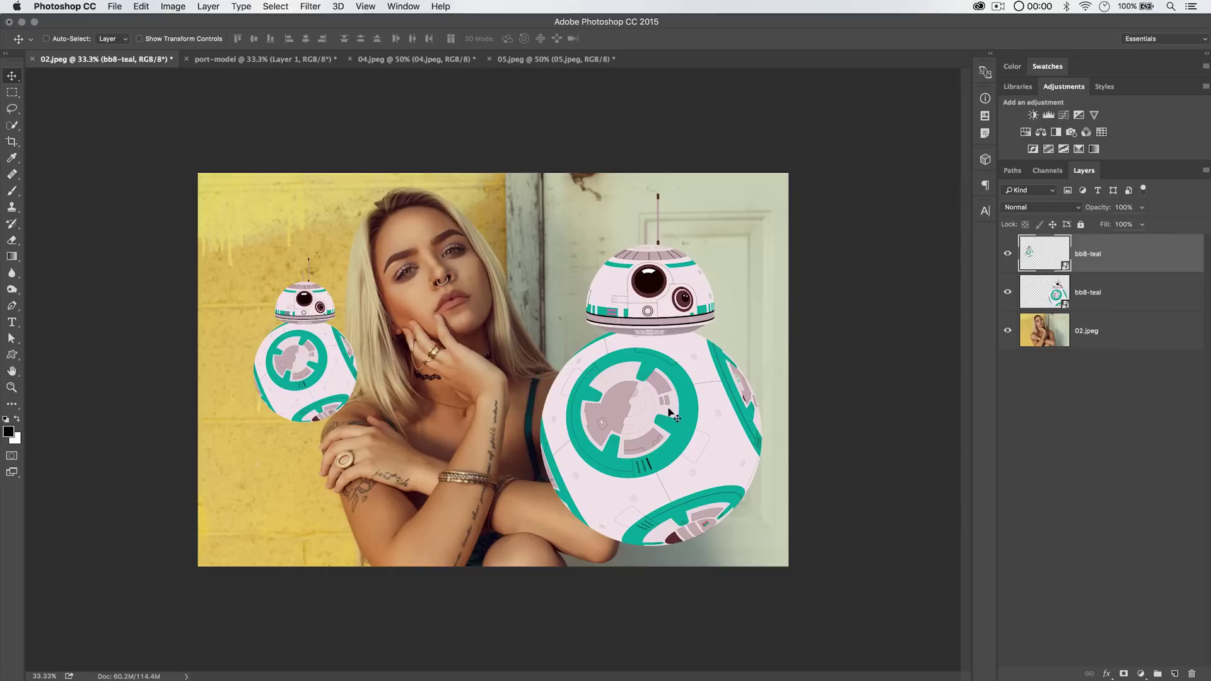
# Step: Replace the contents of the small teal BB-8 smart object over the yellow wall with bb8-yellow.png from the Desktop
pyautogui.rightClick(1124, 253)
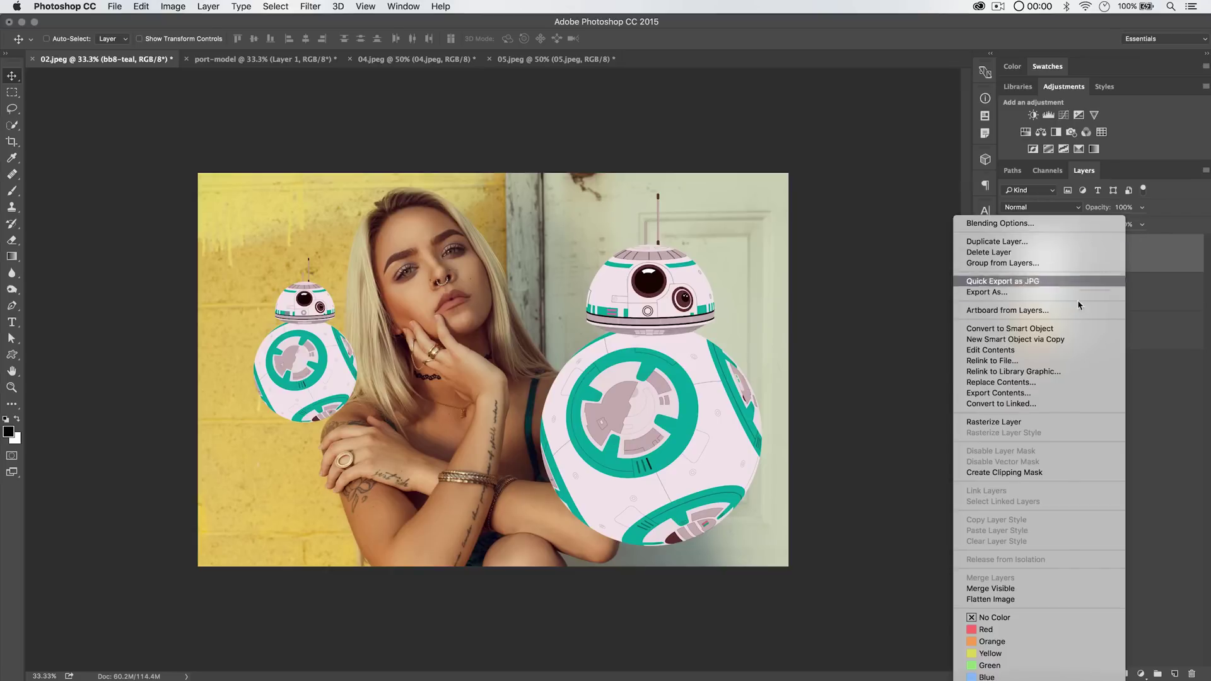
pyautogui.click(1023, 385)
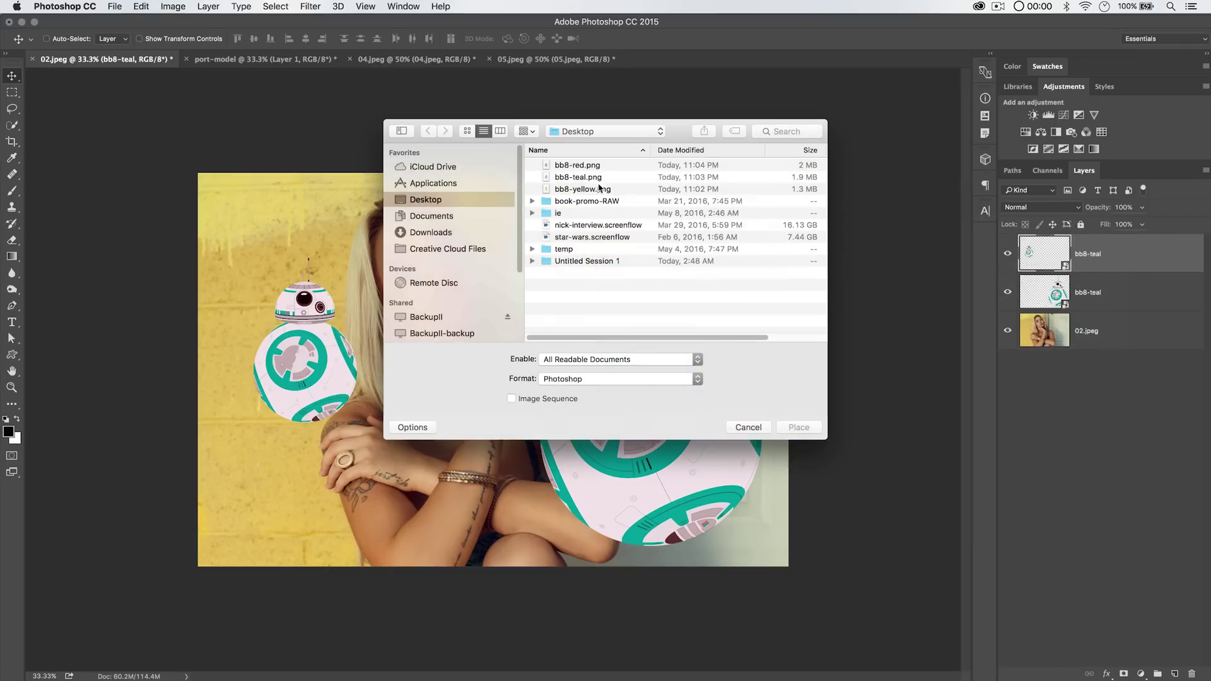
pyautogui.click(576, 189)
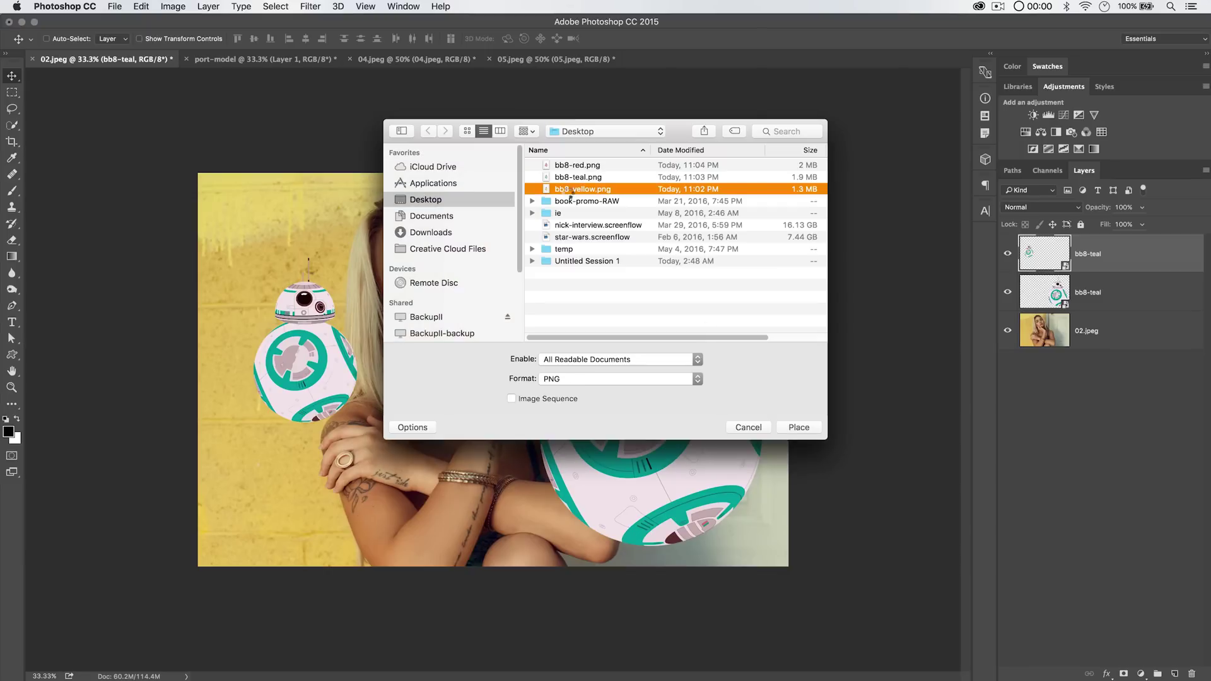
pyautogui.click(799, 427)
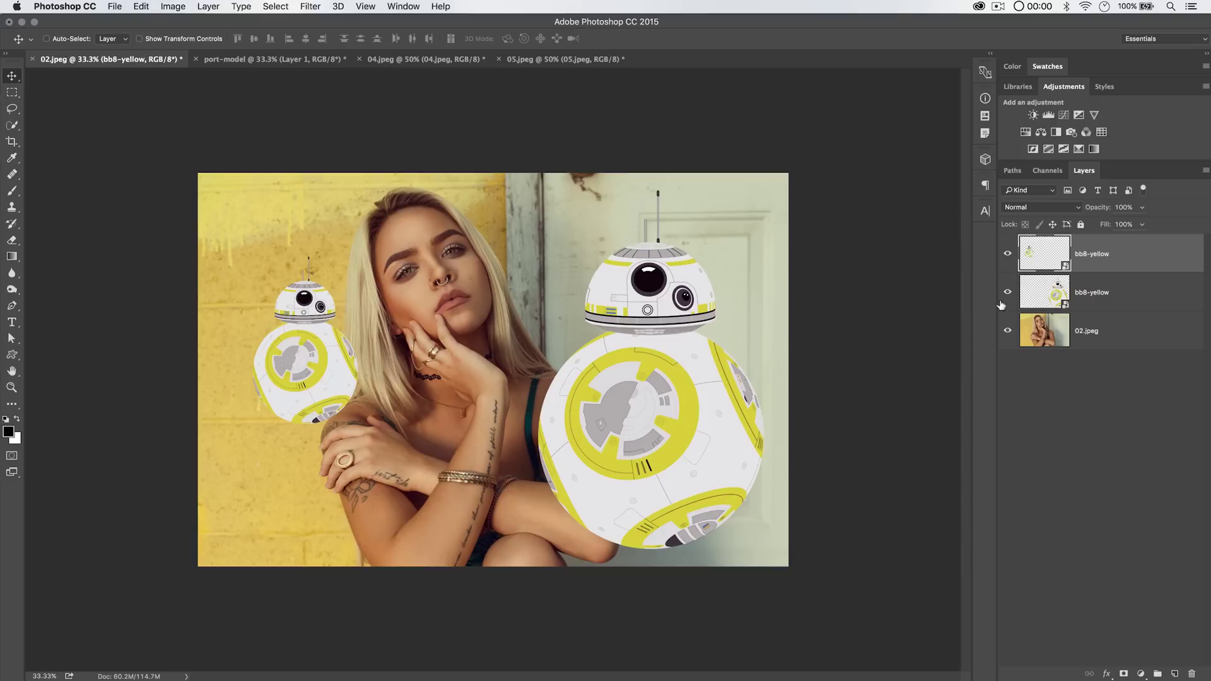
# Step: Check the transform scale of the small yellow BB-8 without altering it
pyautogui.press('super+t')
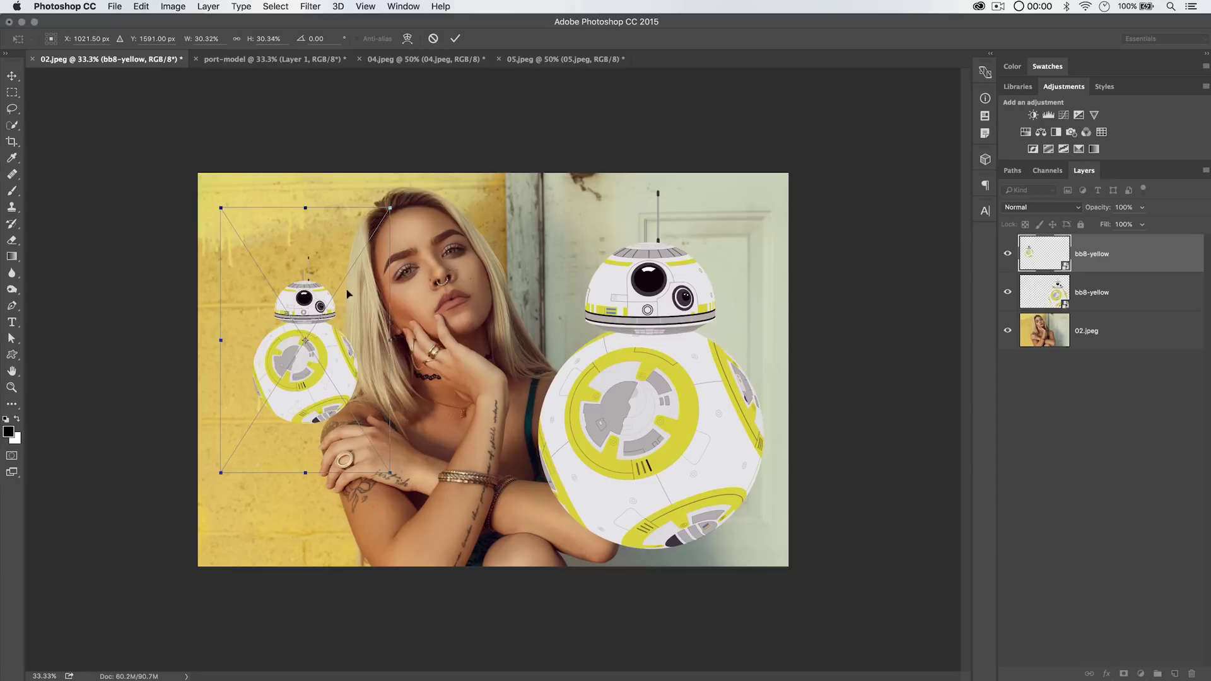
pyautogui.press('Return')
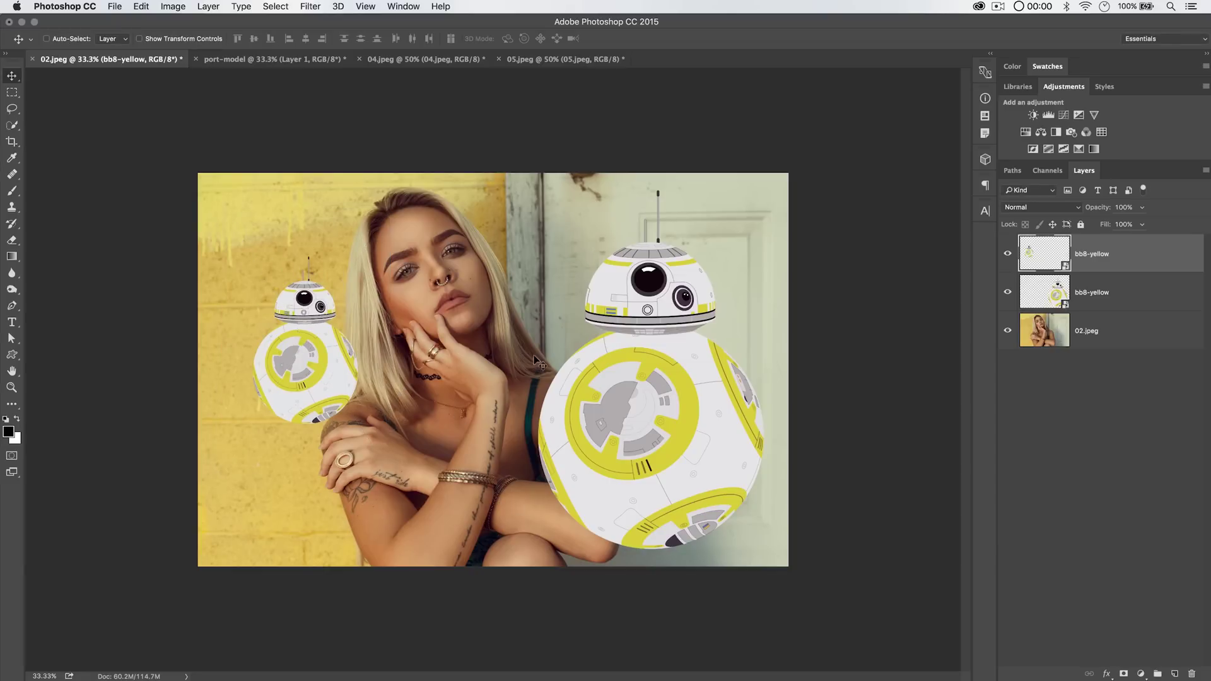
pyautogui.rightClick(1137, 252)
pyautogui.click(1137, 253)
pyautogui.press('super+t')
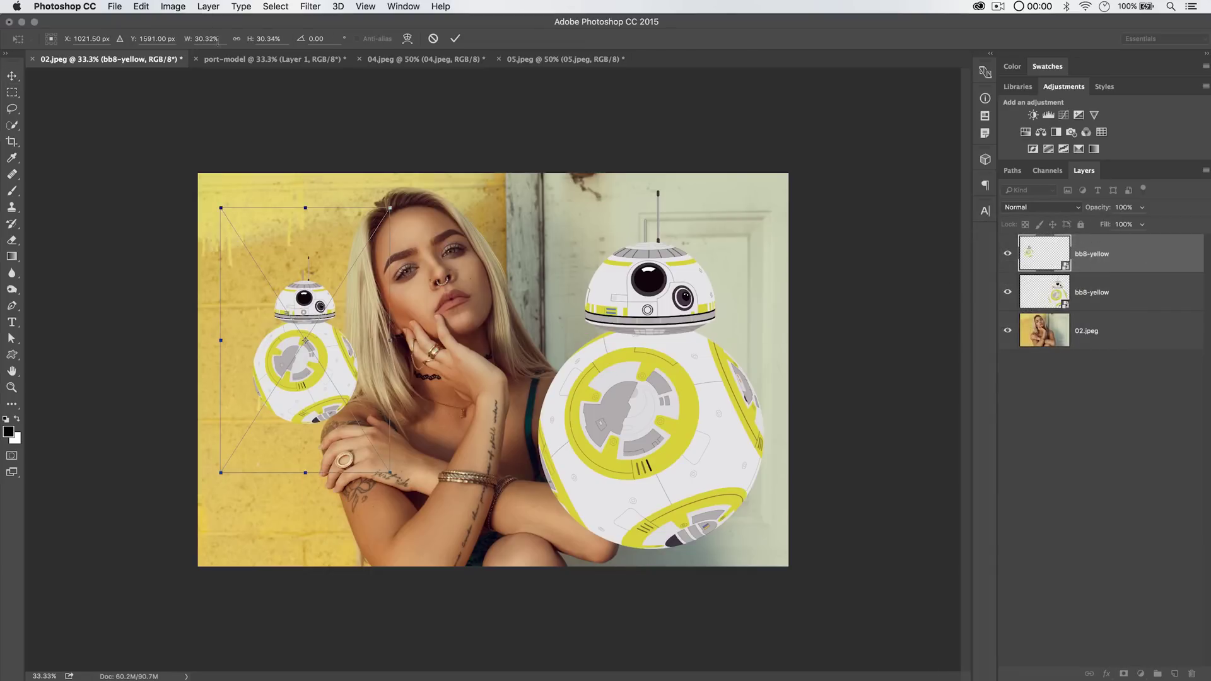
pyautogui.click(454, 39)
# Step: Delete both bb8-yellow layers from 02.jpeg, keeping only the photo layer
pyautogui.keyDown('shift'); pyautogui.click(1140, 289); pyautogui.keyUp('shift')
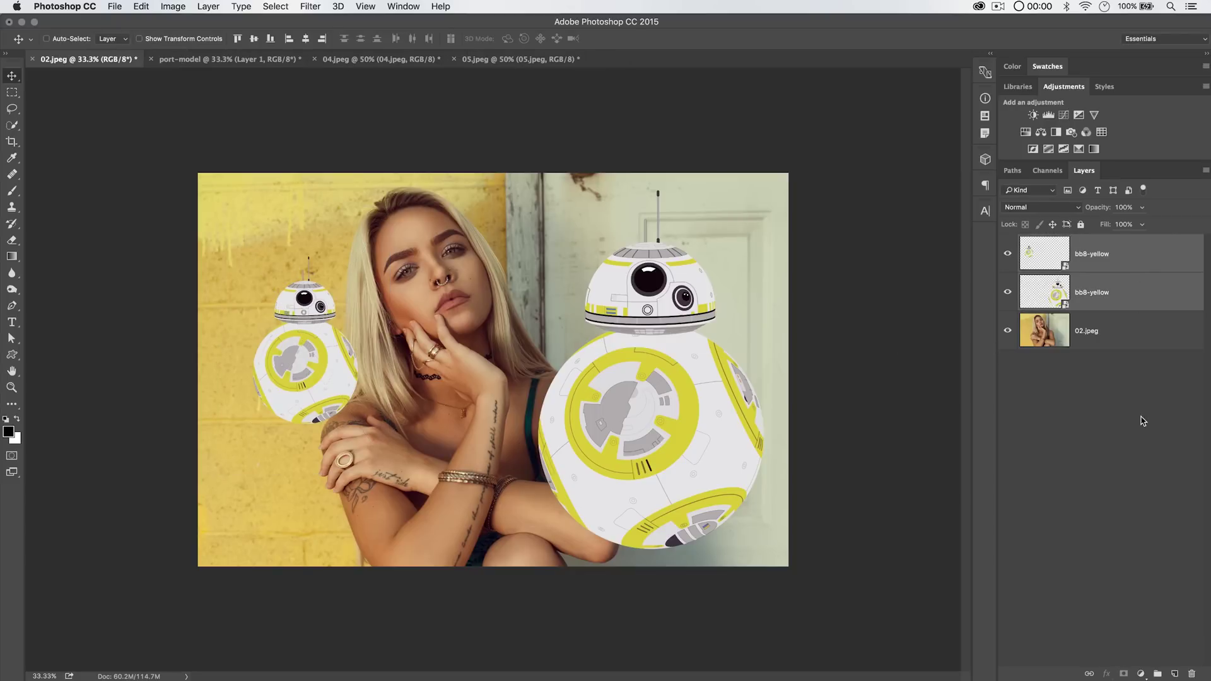
pyautogui.press('Delete')
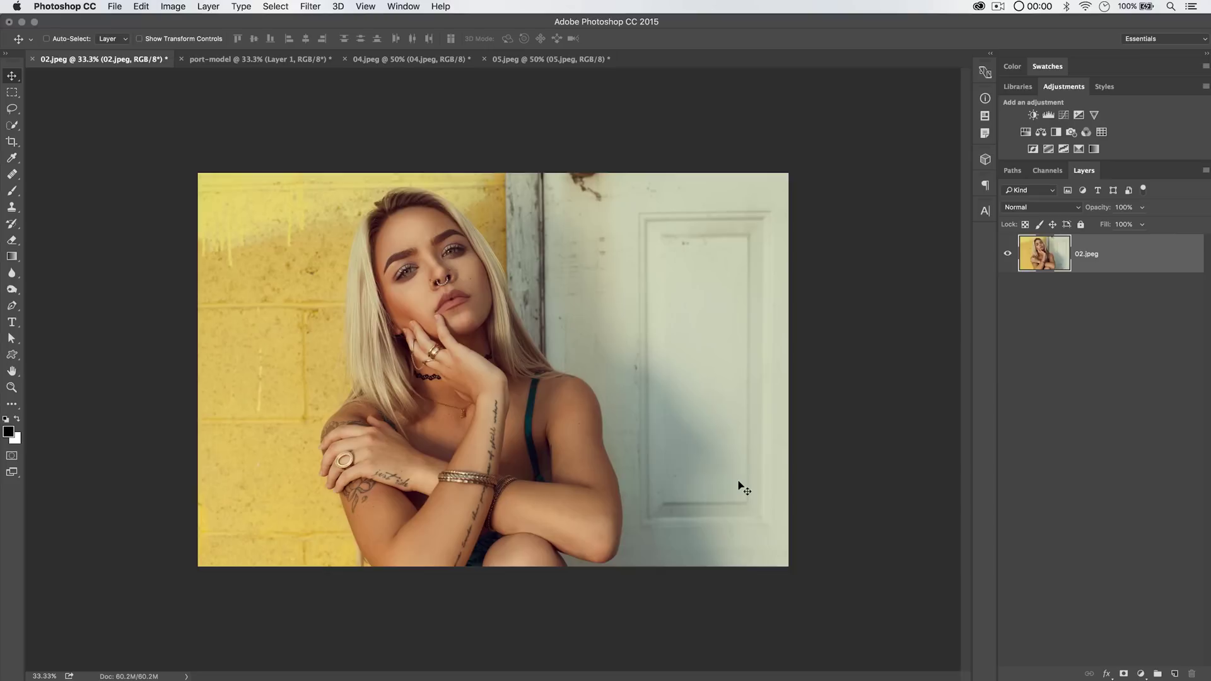
# Step: Examine the 02.jpeg and port-model documents and the 02-this-water-logo.psd file in the 03 folder in Finder
pyautogui.click(249, 59)
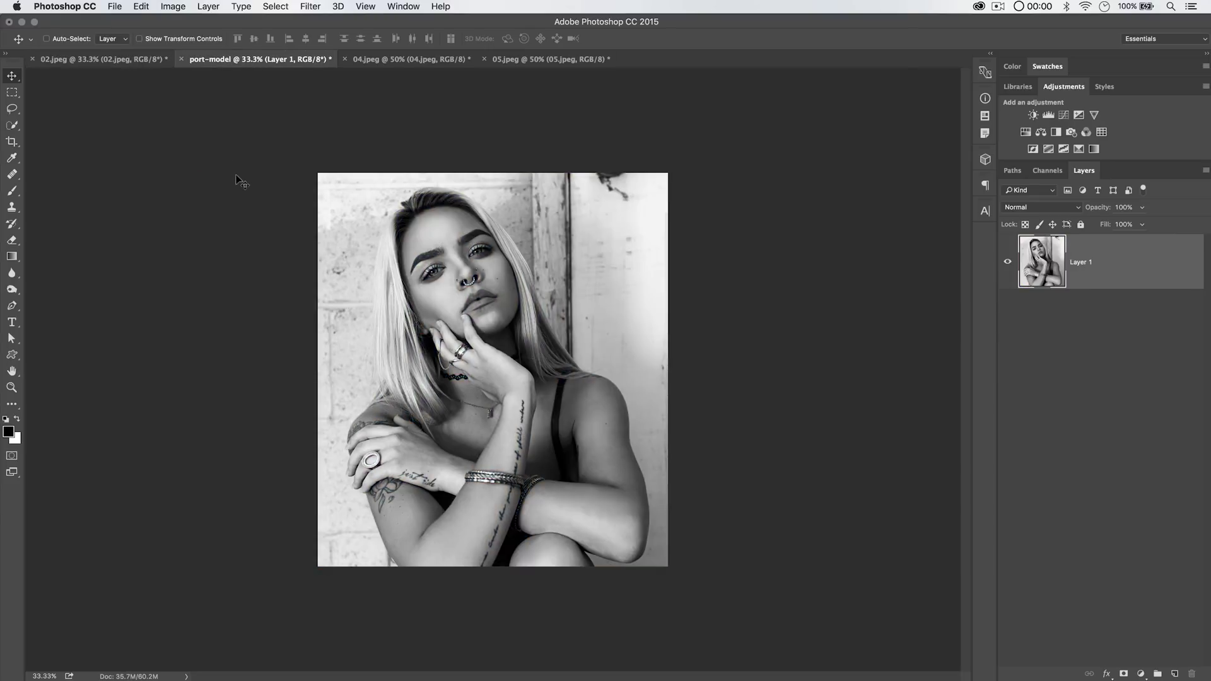
pyautogui.click(110, 59)
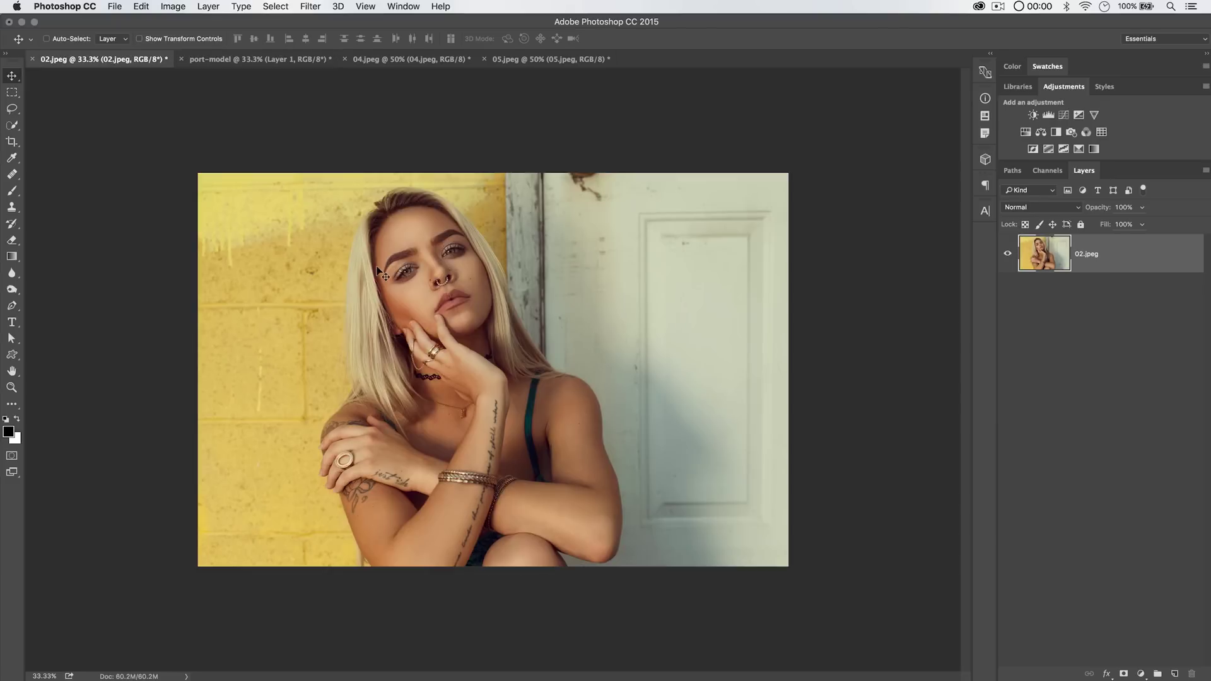
pyautogui.press('super+Tab')
pyautogui.press('super+Tab')
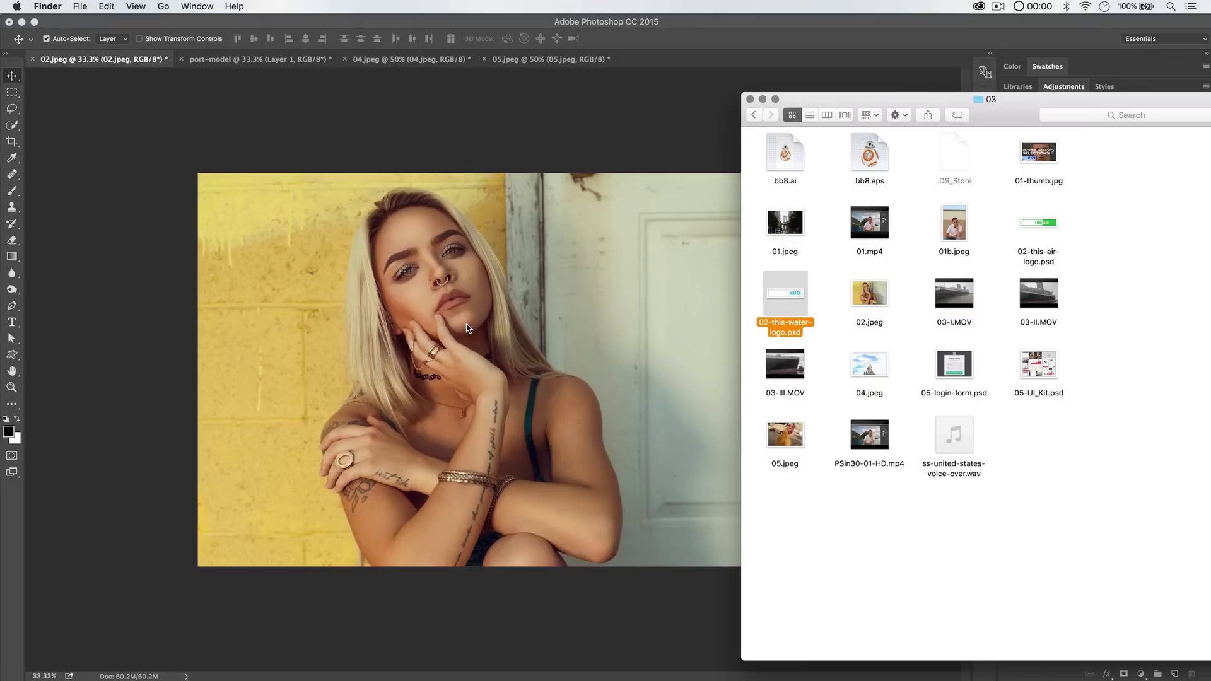
pyautogui.click(581, 363)
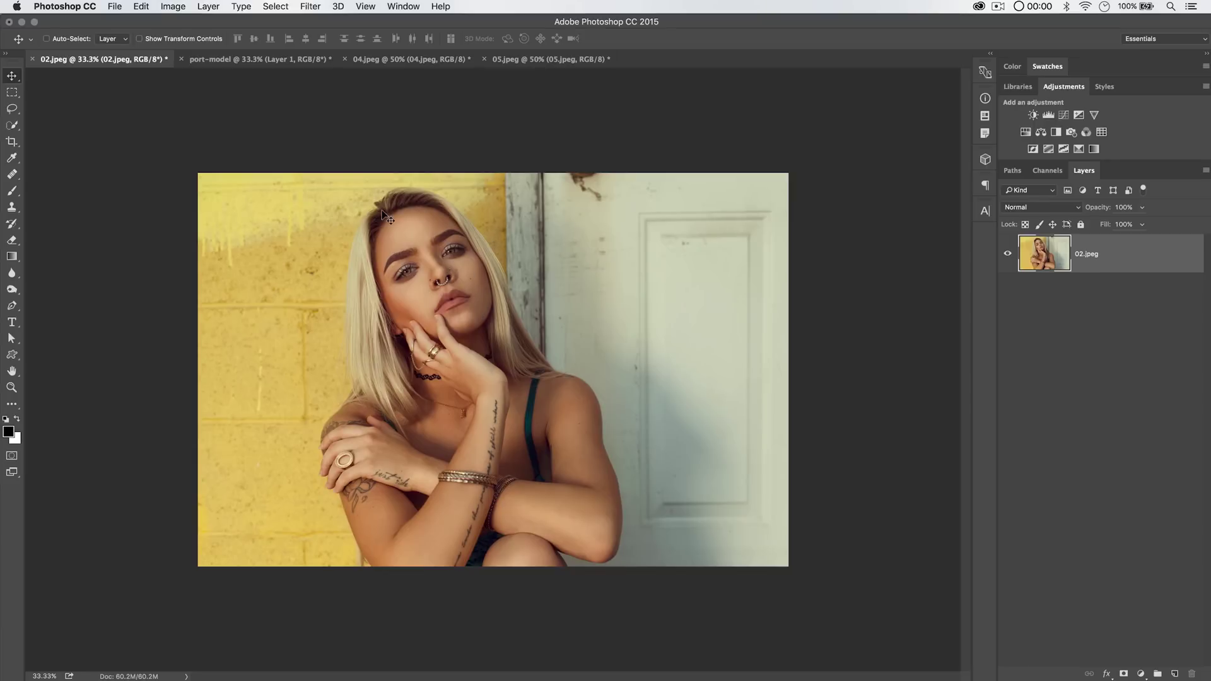
pyautogui.click(115, 7)
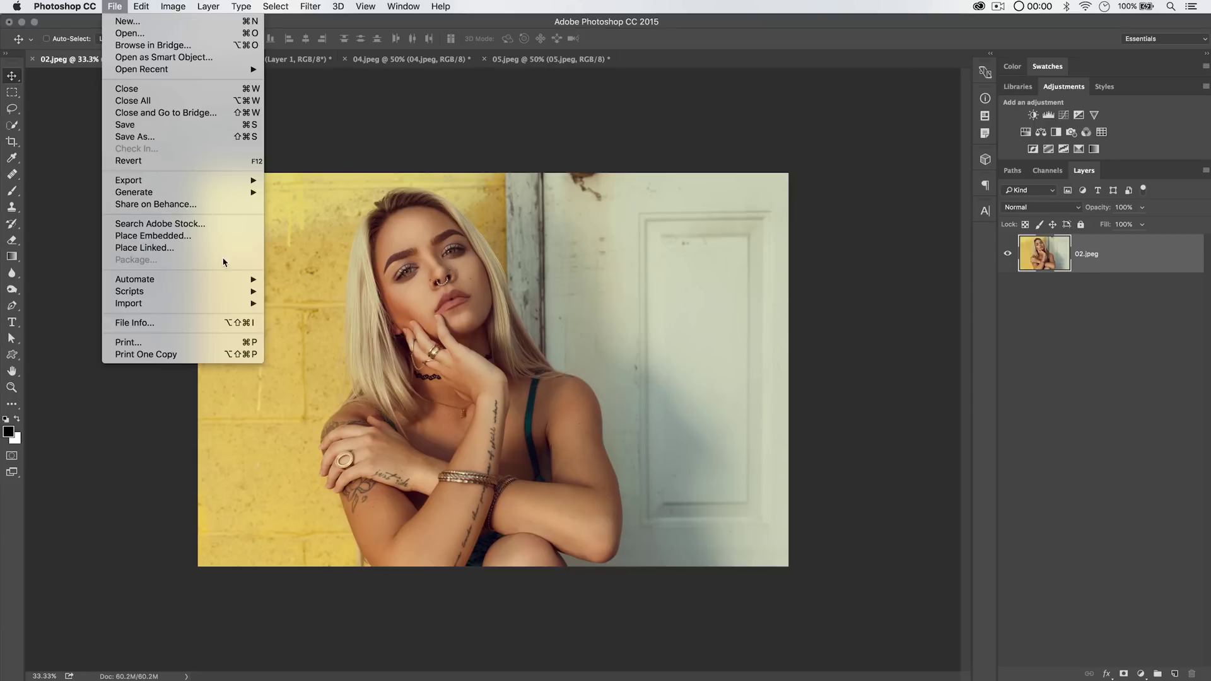
pyautogui.click(162, 250)
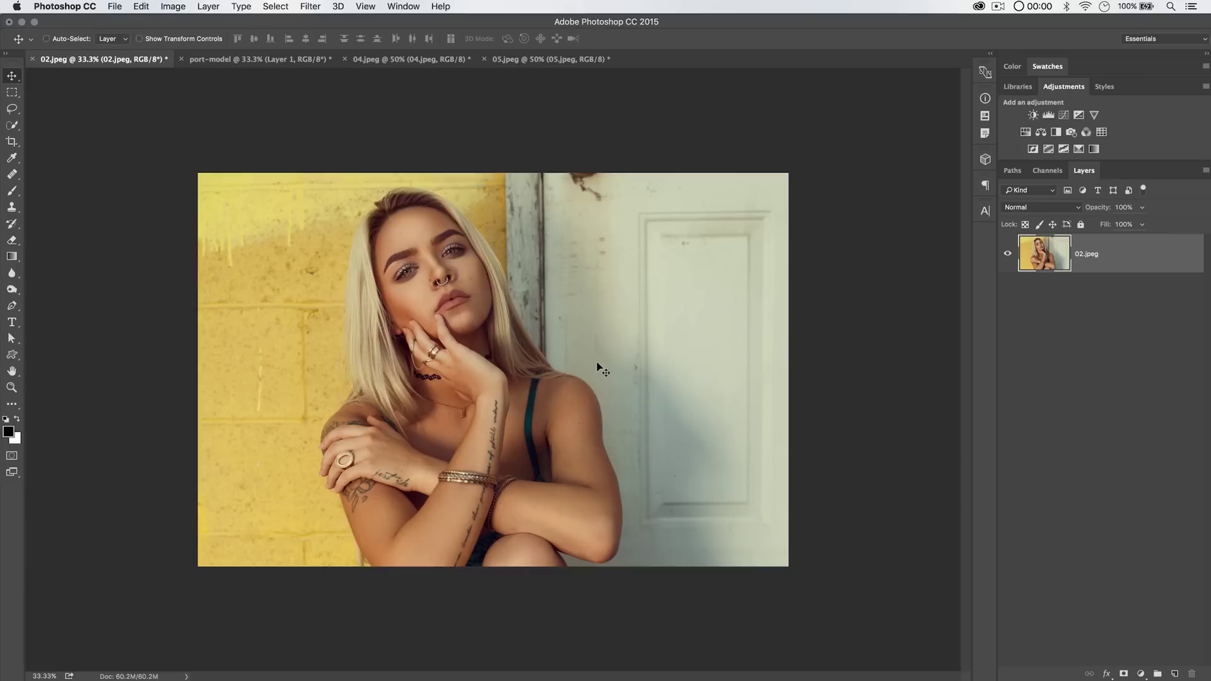
pyautogui.press('super+Tab')
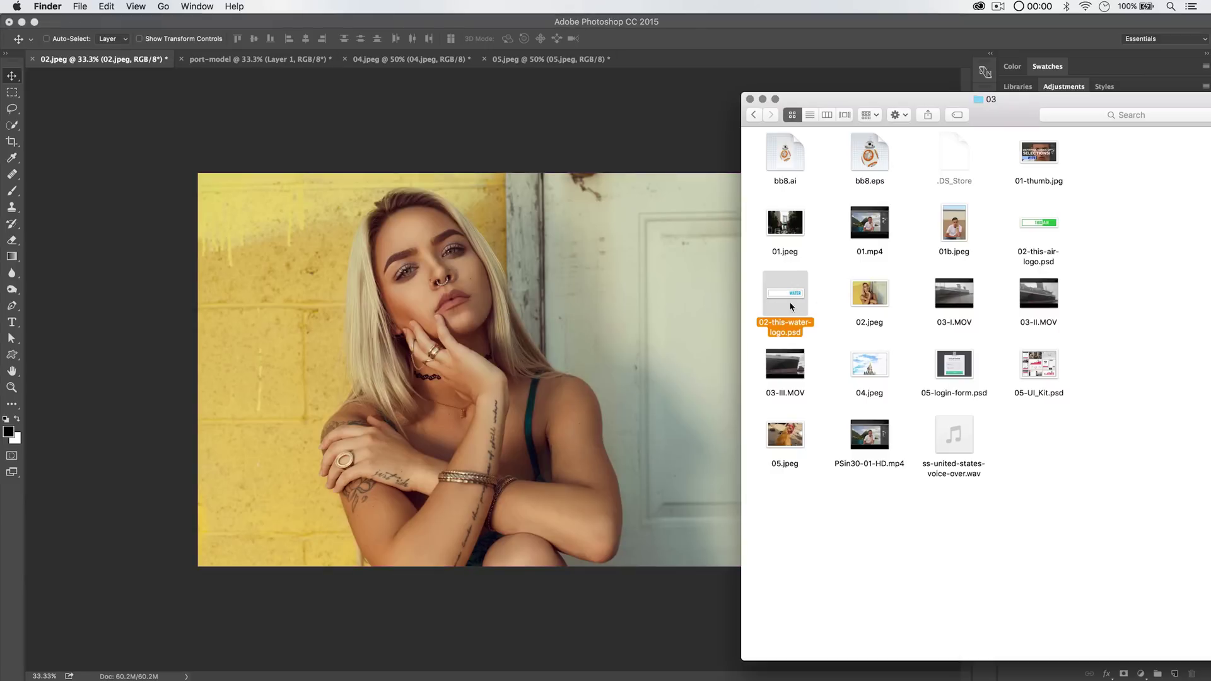
pyautogui.press('super+Tab')
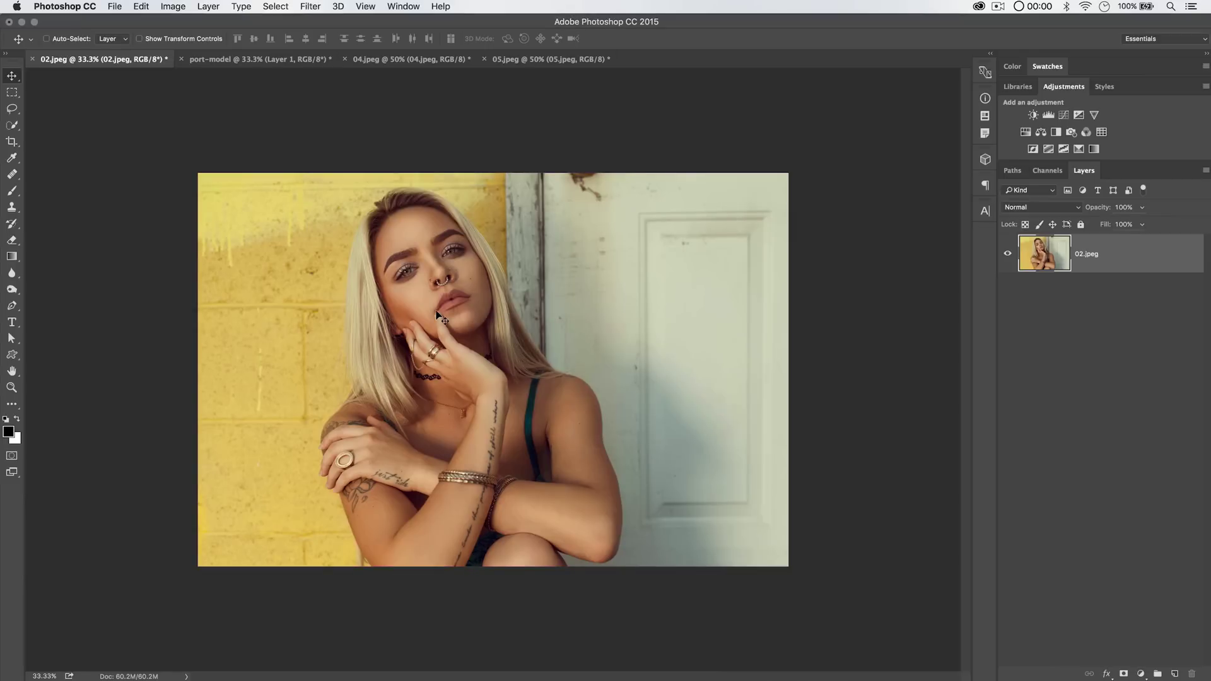
pyautogui.click(253, 59)
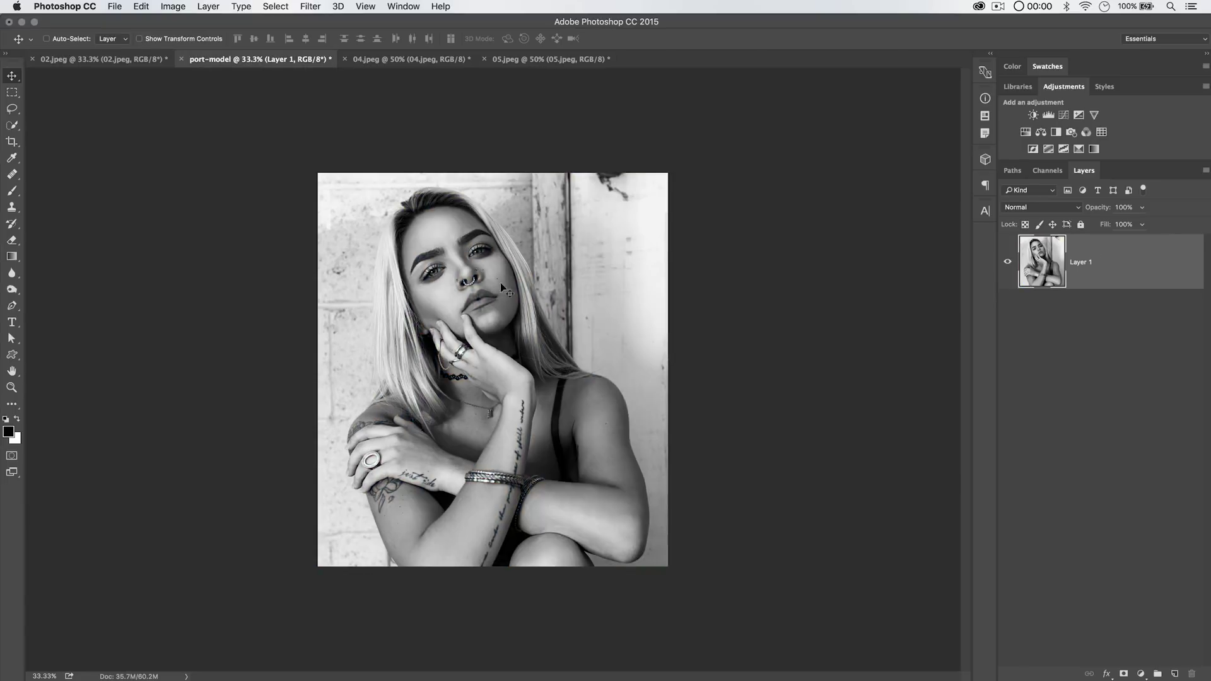
pyautogui.press('super')
pyautogui.press('super+Tab')
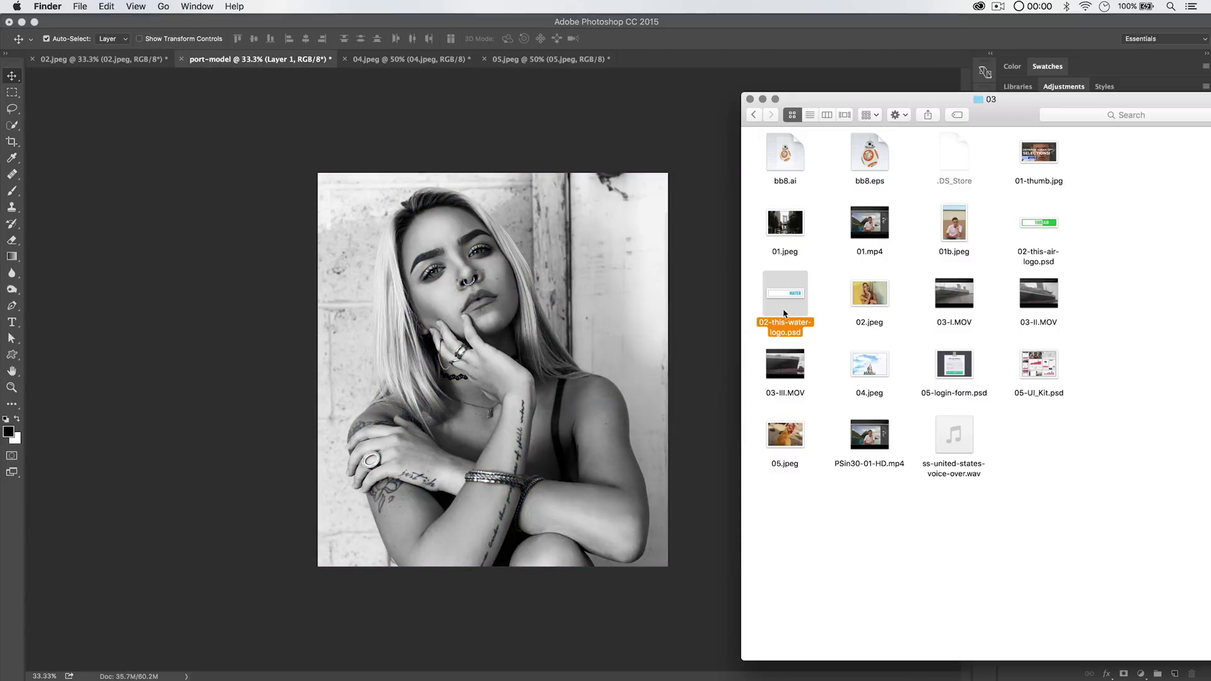
pyautogui.press('super+Tab')
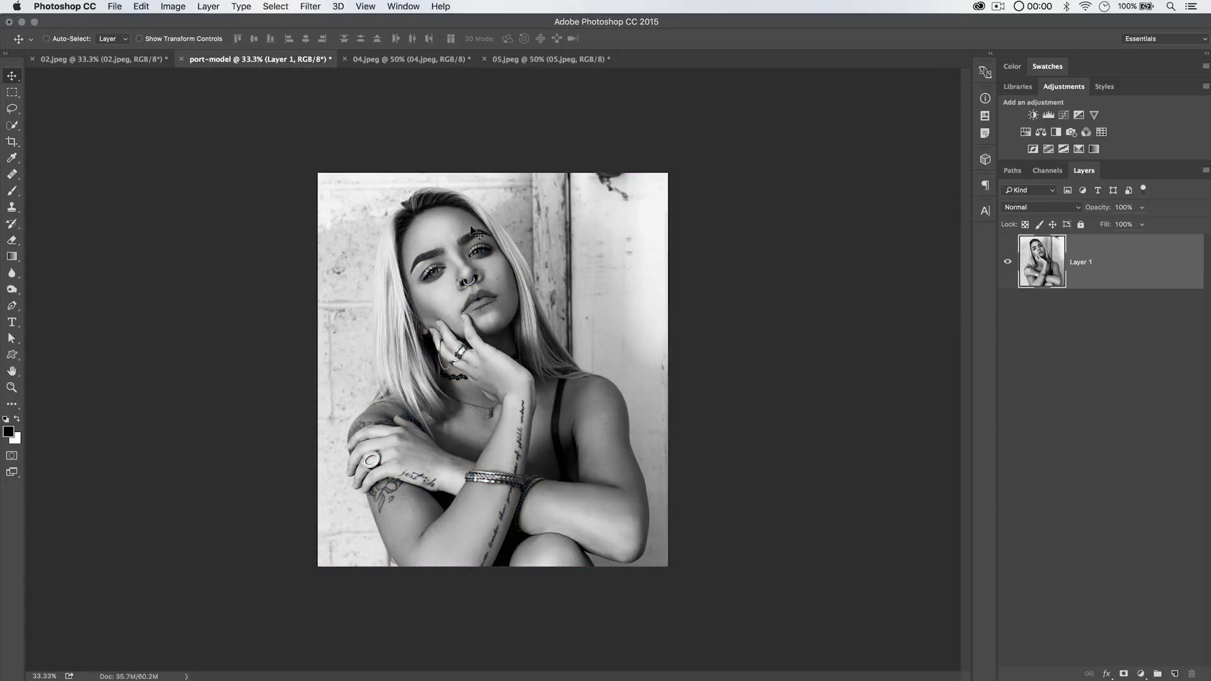
# Step: Place 02-this-water-logo.psd as a linked smart object in 02.jpeg, enlarge it and position it across the photo's lower right area
pyautogui.click(129, 60)
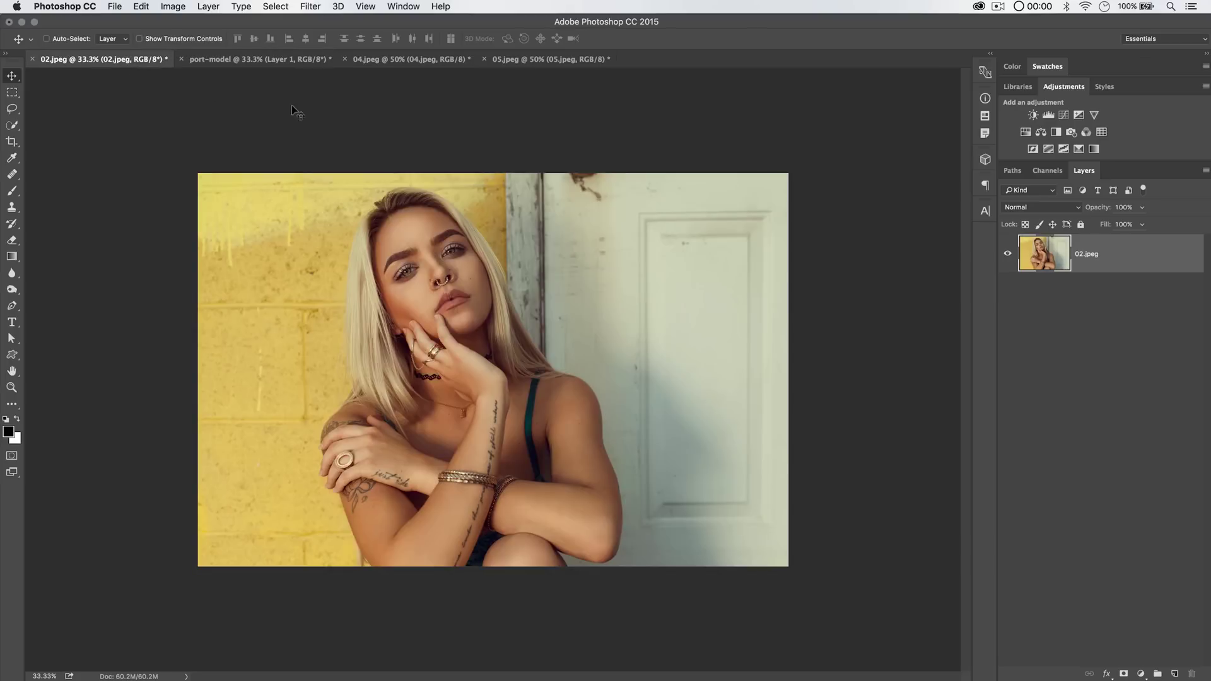
pyautogui.click(115, 6)
pyautogui.click(212, 249)
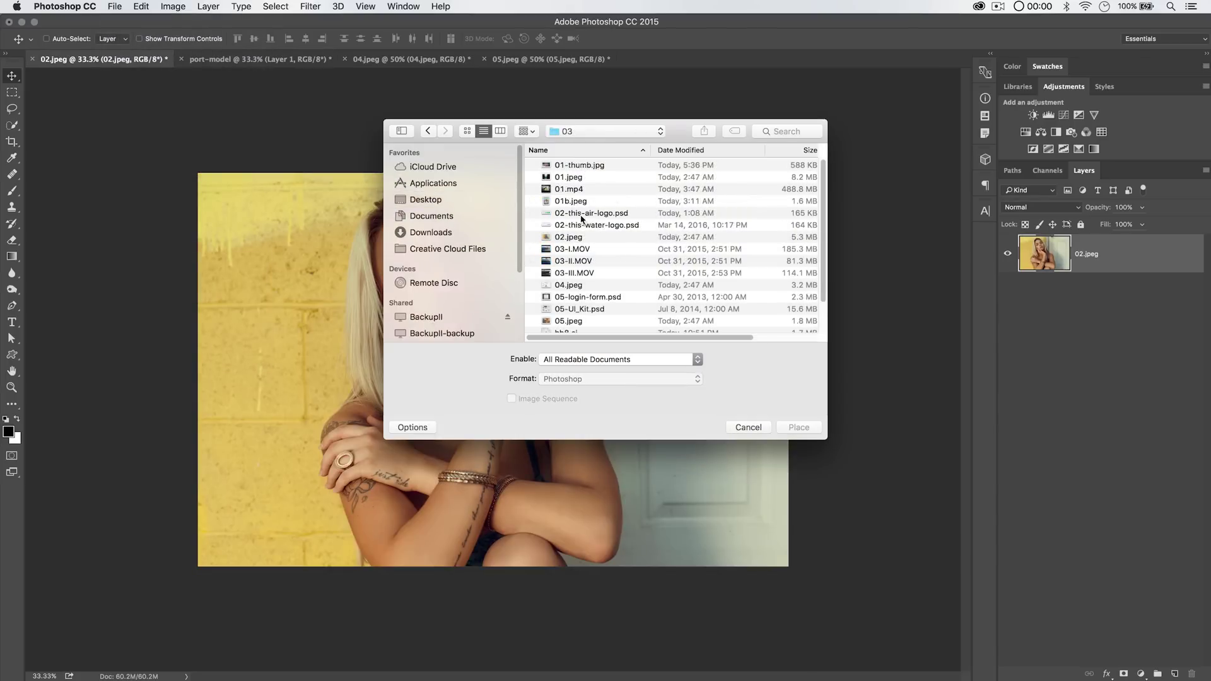
pyautogui.click(590, 226)
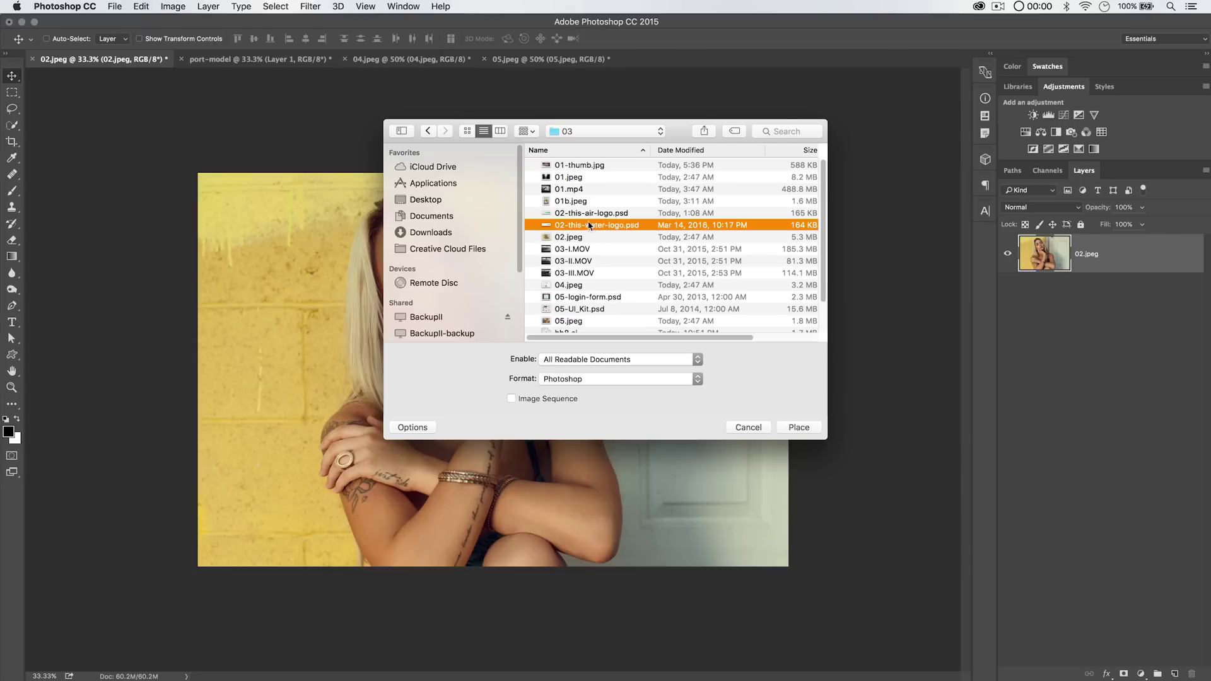
pyautogui.click(798, 428)
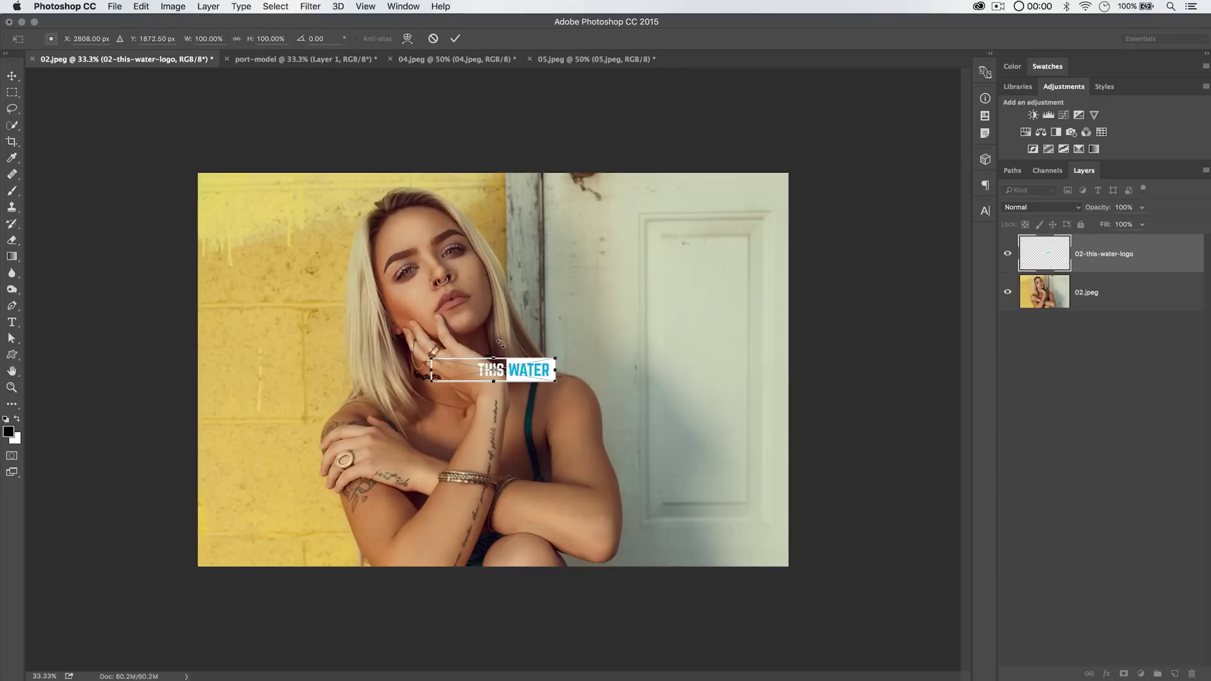
pyautogui.moveTo(552, 354); pyautogui.dragTo(623, 312)
pyautogui.moveTo(618, 387); pyautogui.dragTo(711, 496)
pyautogui.press('Return')
# Step: Place 02-this-water-logo.psd as a linked smart object in port-model, position it near the photo's lower right corner and enlarge it slightly
pyautogui.click(271, 59)
pyautogui.click(114, 6)
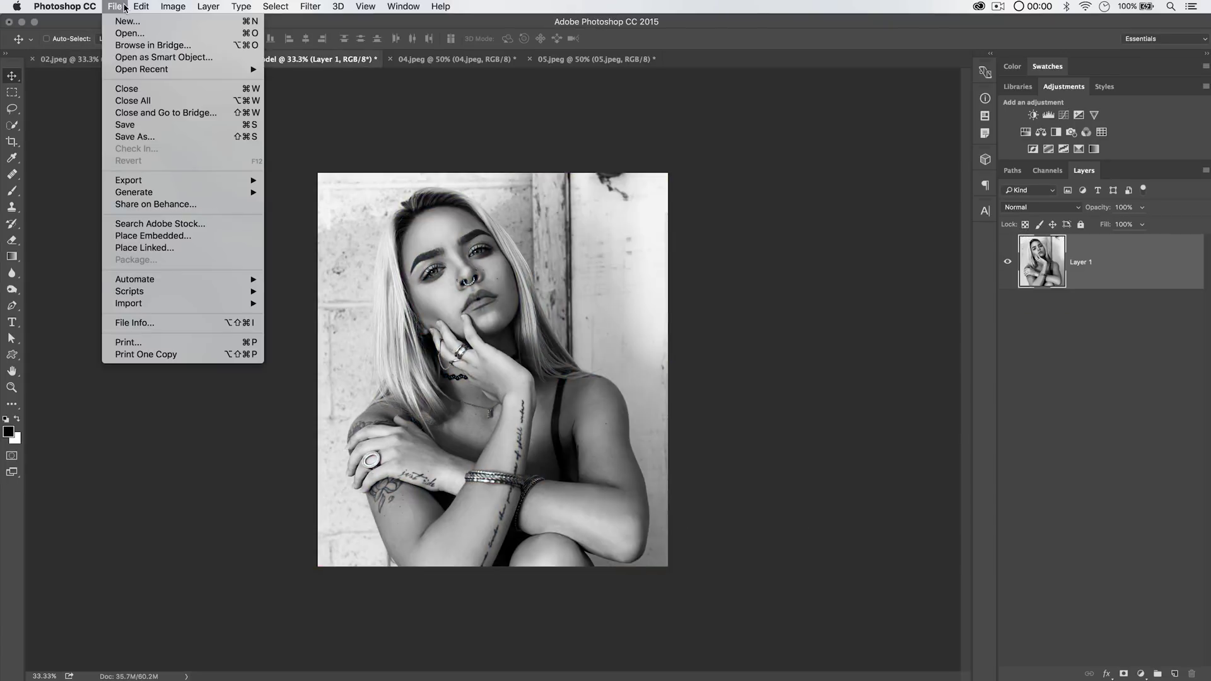
pyautogui.click(154, 247)
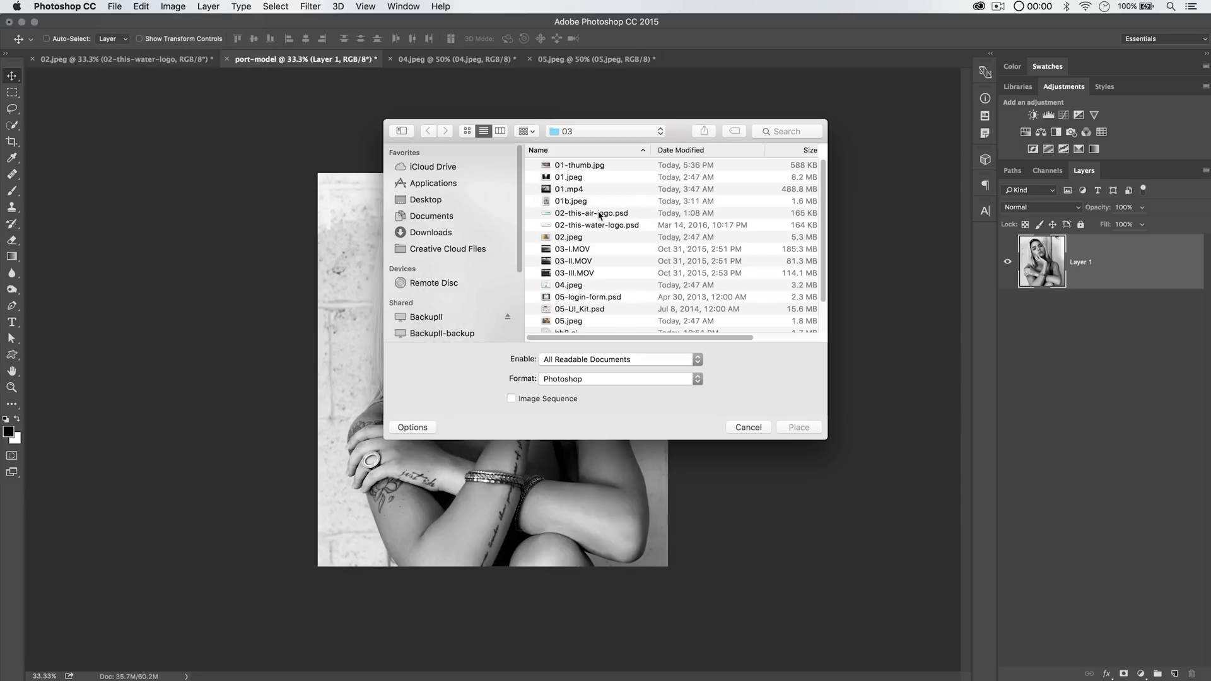
pyautogui.doubleClick(596, 225)
pyautogui.moveTo(531, 365); pyautogui.dragTo(625, 537)
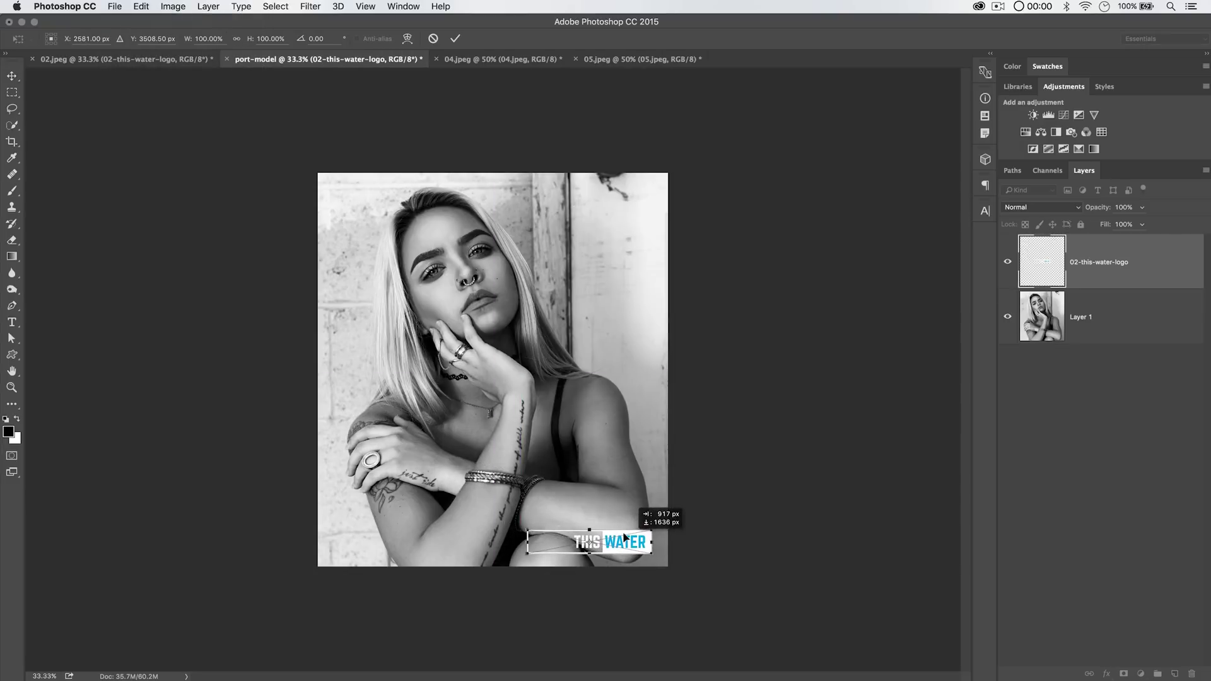
pyautogui.moveTo(527, 524); pyautogui.dragTo(487, 521)
pyautogui.press('Return')
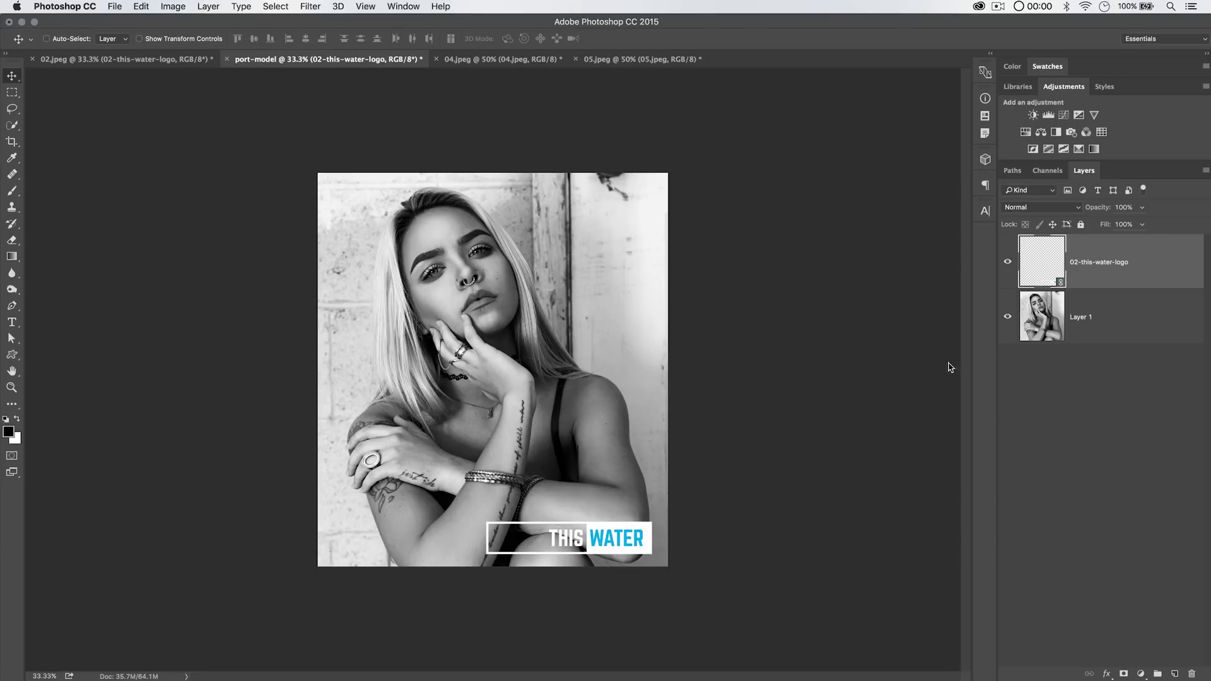
# Step: Open the linked logo's source file from port-model and add a Hue/Saturation adjustment above the Water layer with Hue +111
pyautogui.click(186, 59)
pyautogui.click(250, 63)
pyautogui.doubleClick(1044, 266)
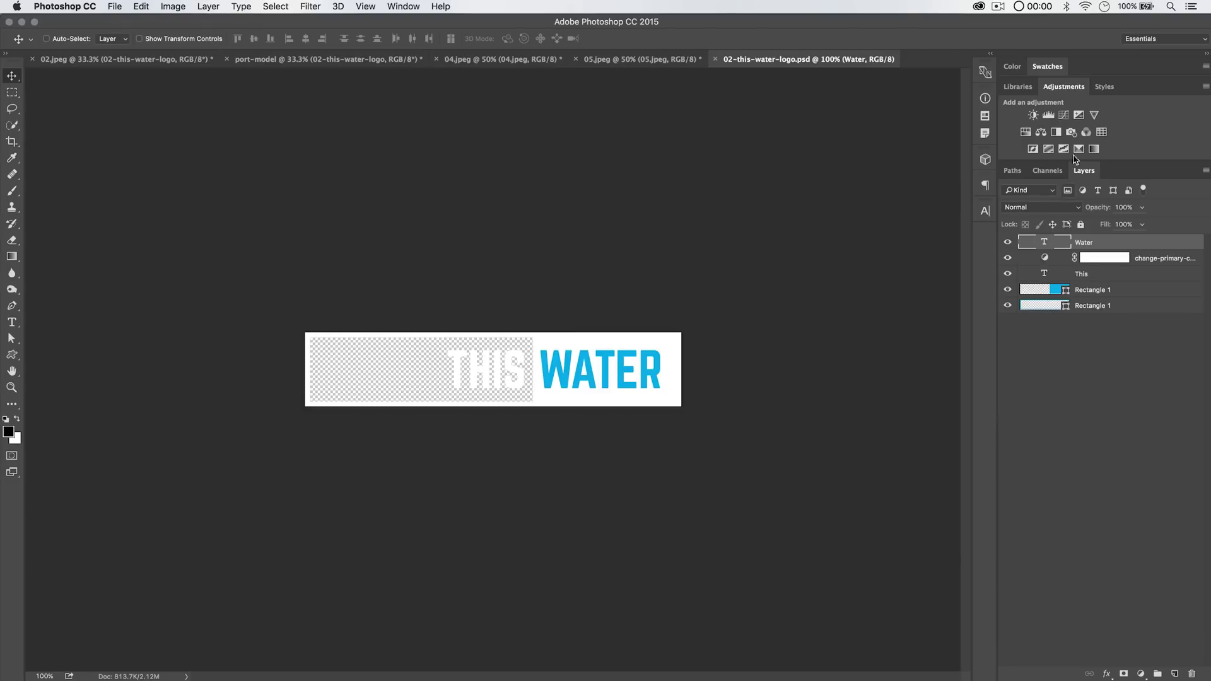
pyautogui.click(1026, 131)
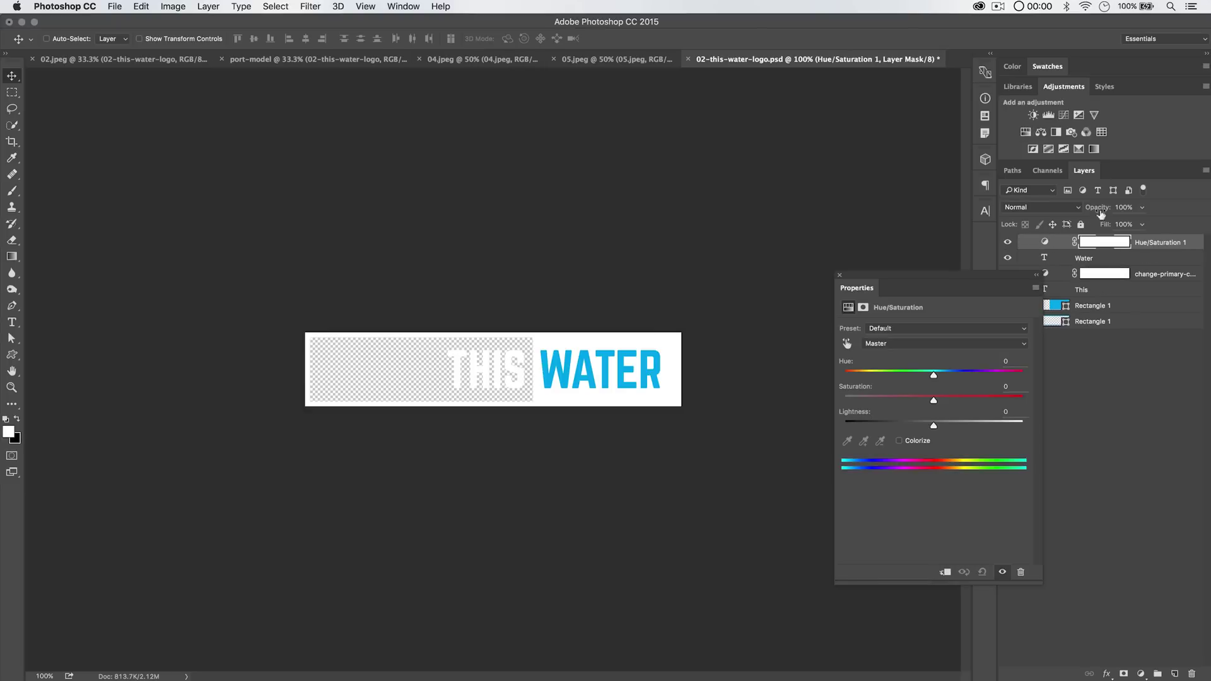
pyautogui.moveTo(946, 283); pyautogui.dragTo(826, 158)
pyautogui.moveTo(816, 251); pyautogui.dragTo(880, 253)
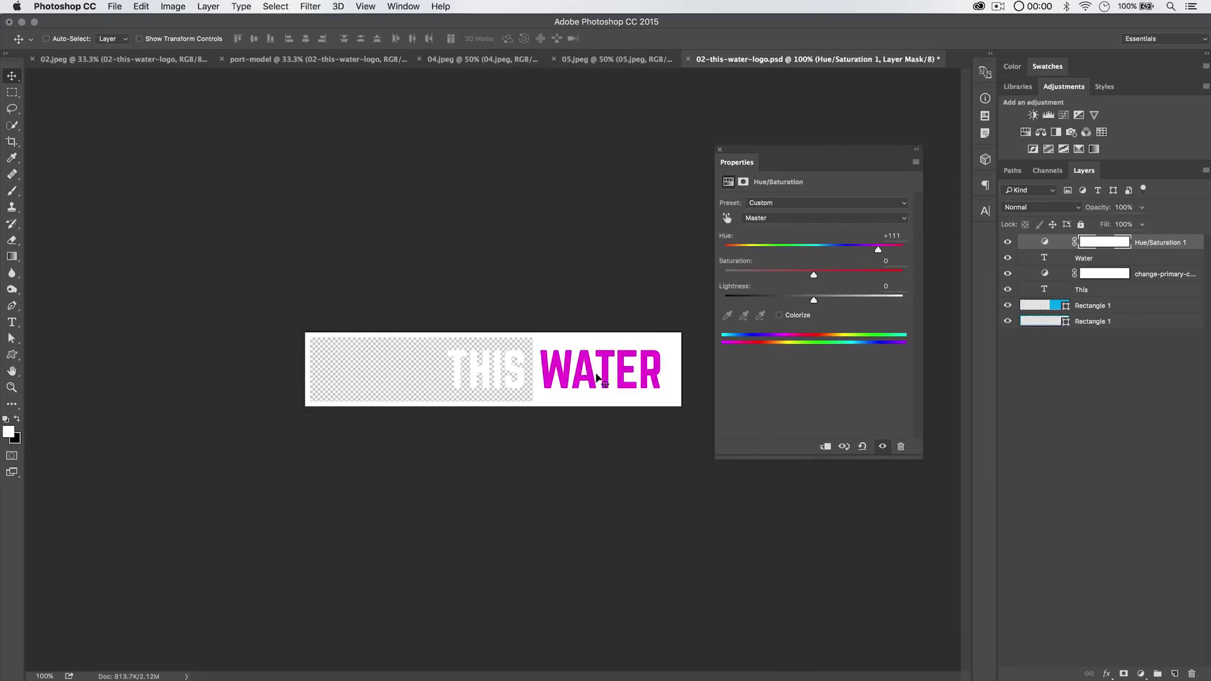
pyautogui.click(720, 152)
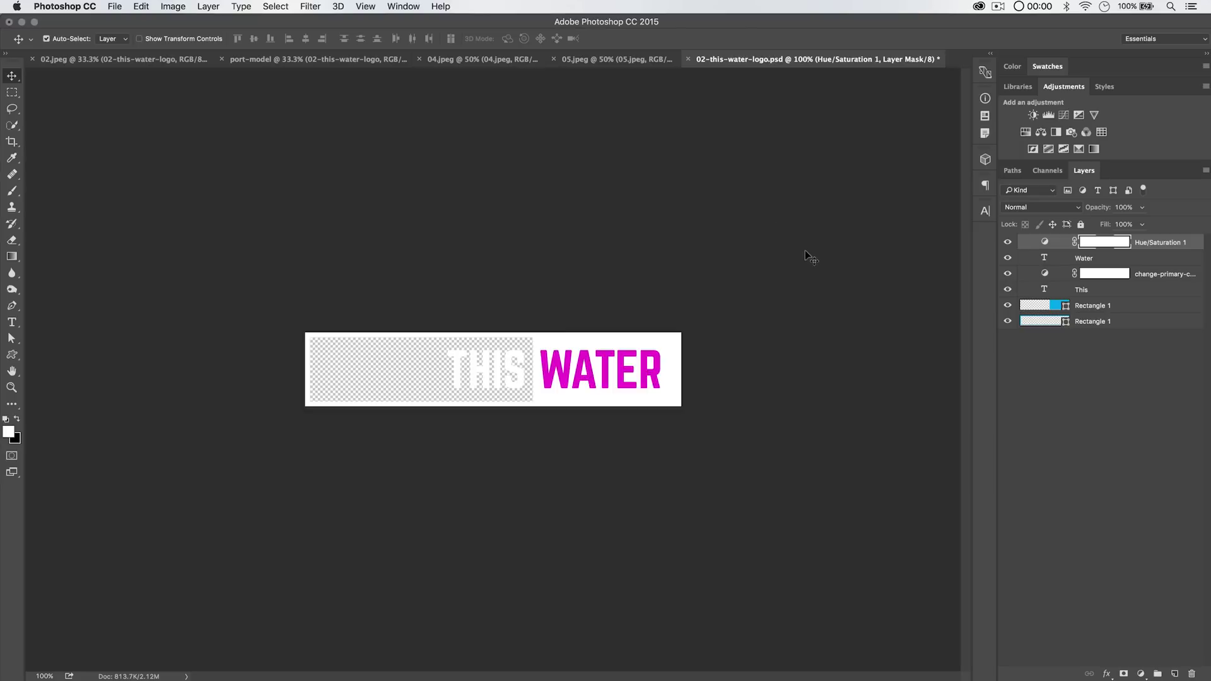
# Step: Save and close 02-this-water-logo.psd, and view the linked logo in port-model and 02.jpeg
pyautogui.press('super+s')
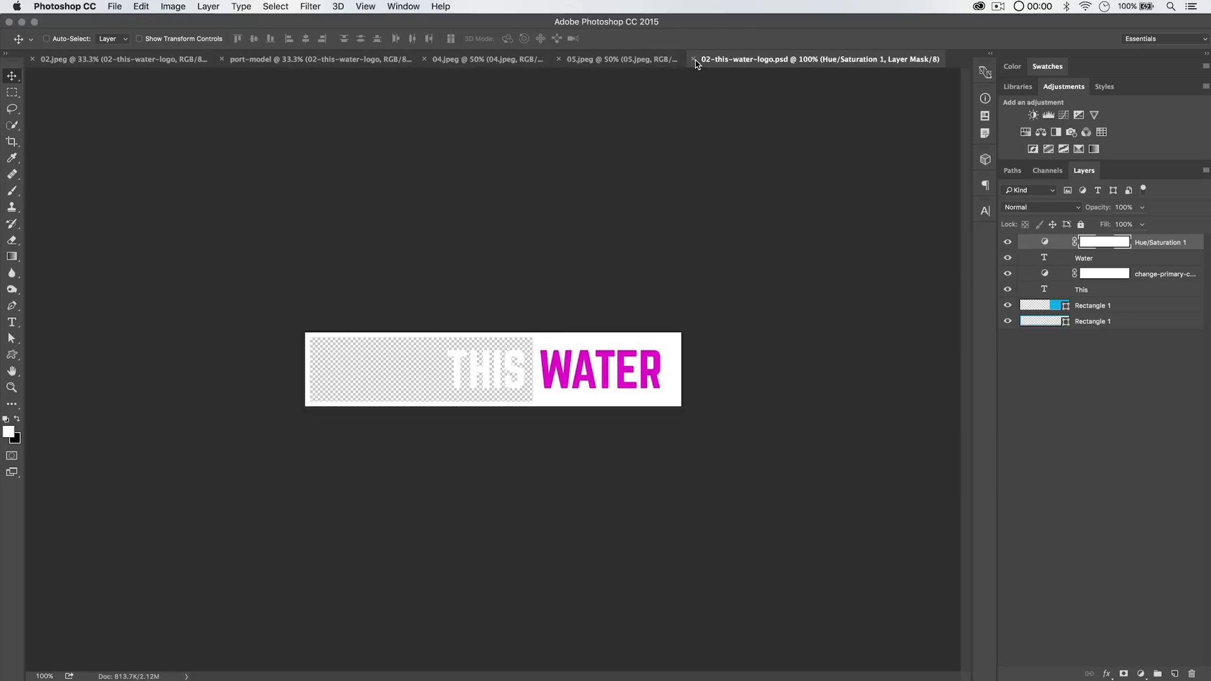
pyautogui.click(695, 59)
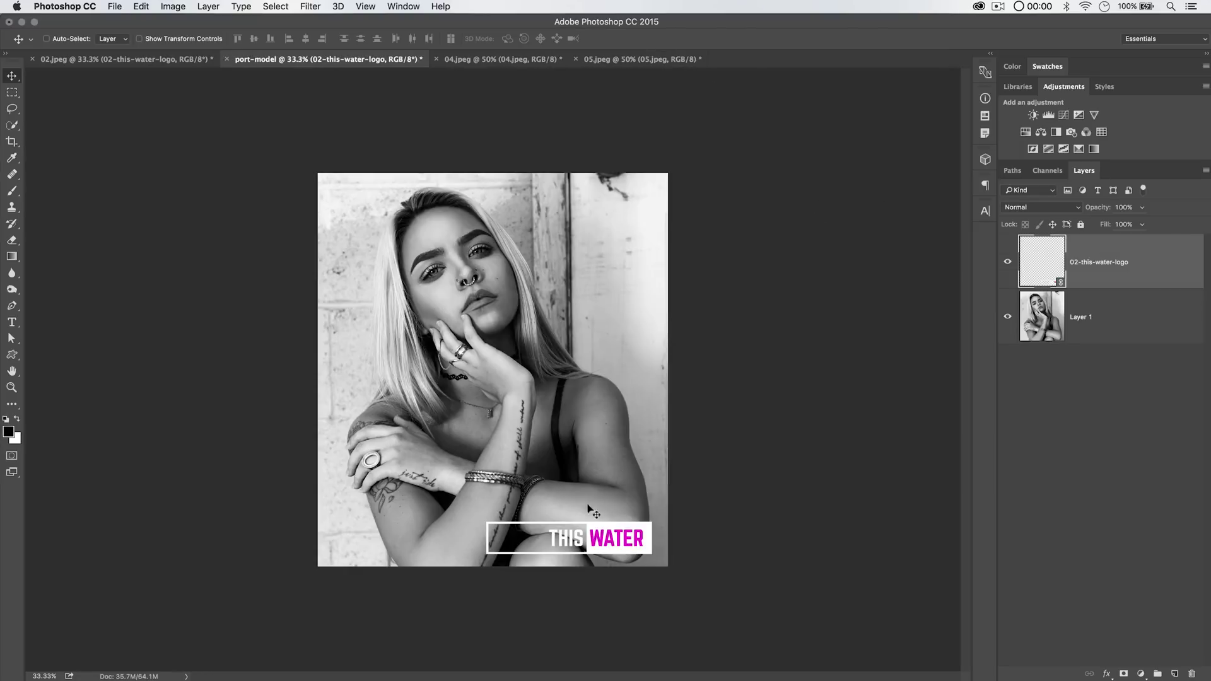
pyautogui.click(101, 59)
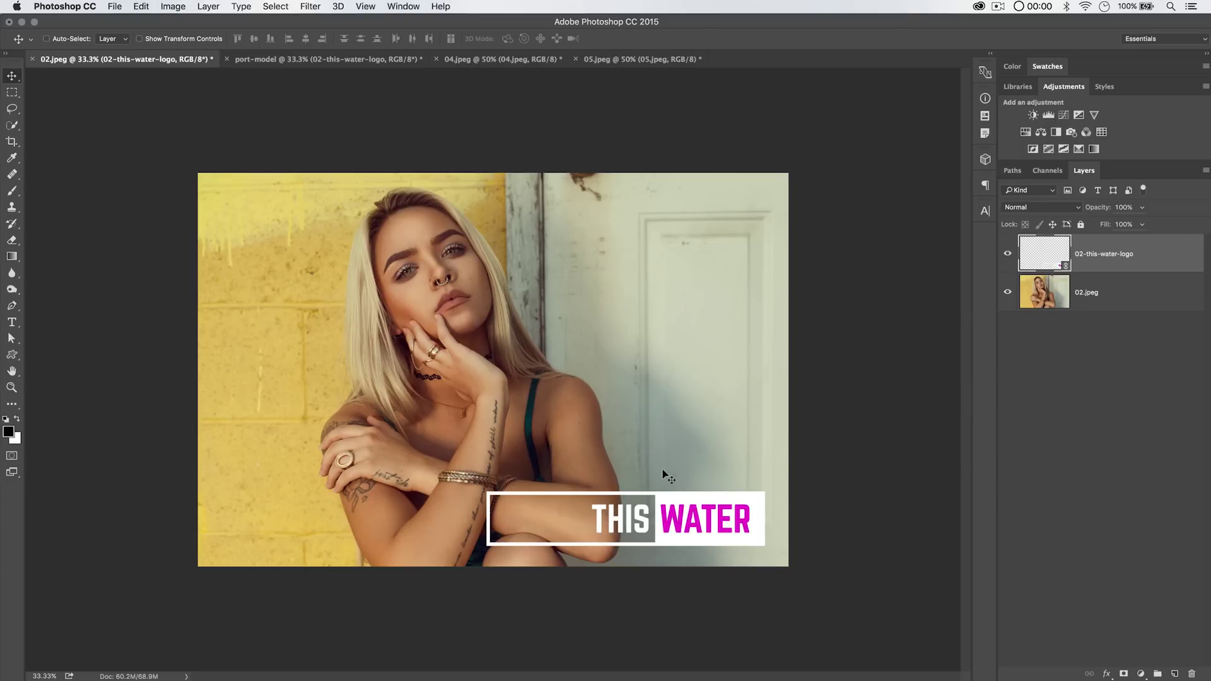
# Step: Reveal the linked logo layer's source file 02-this-water-logo.psd in Finder, reposition the folder window and return to 02.jpeg in Photoshop
pyautogui.press('super+Tab')
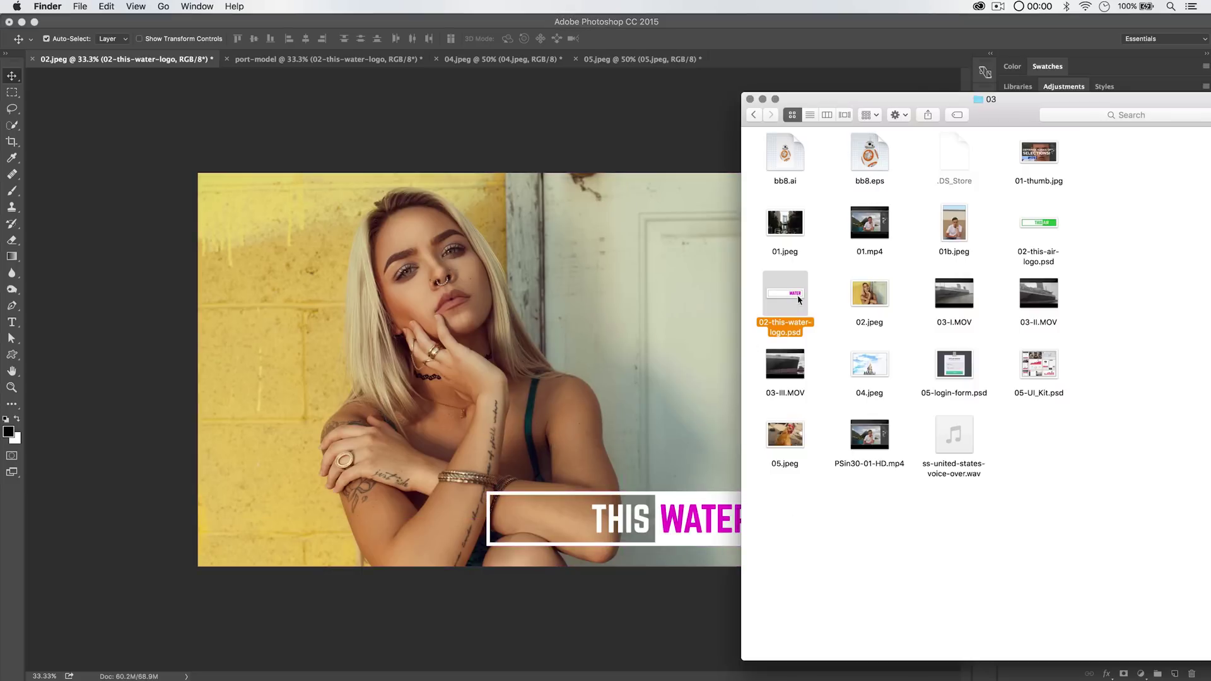
pyautogui.click(619, 341)
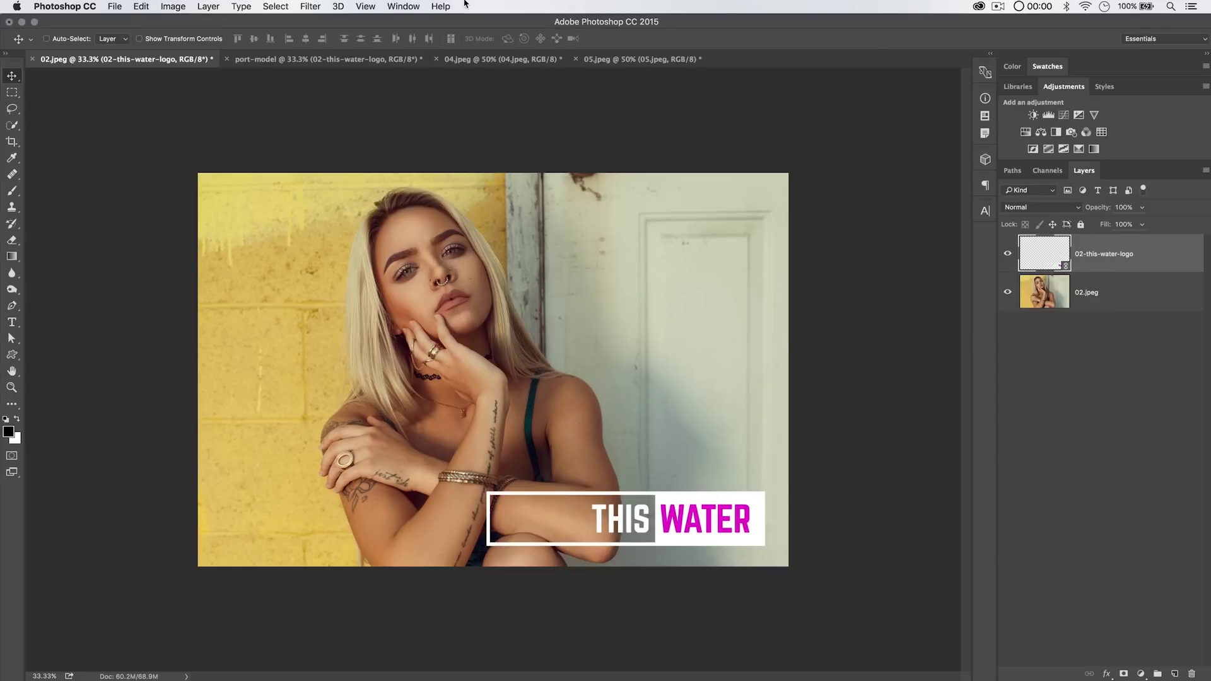
pyautogui.click(211, 6)
pyautogui.moveTo(252, 240)
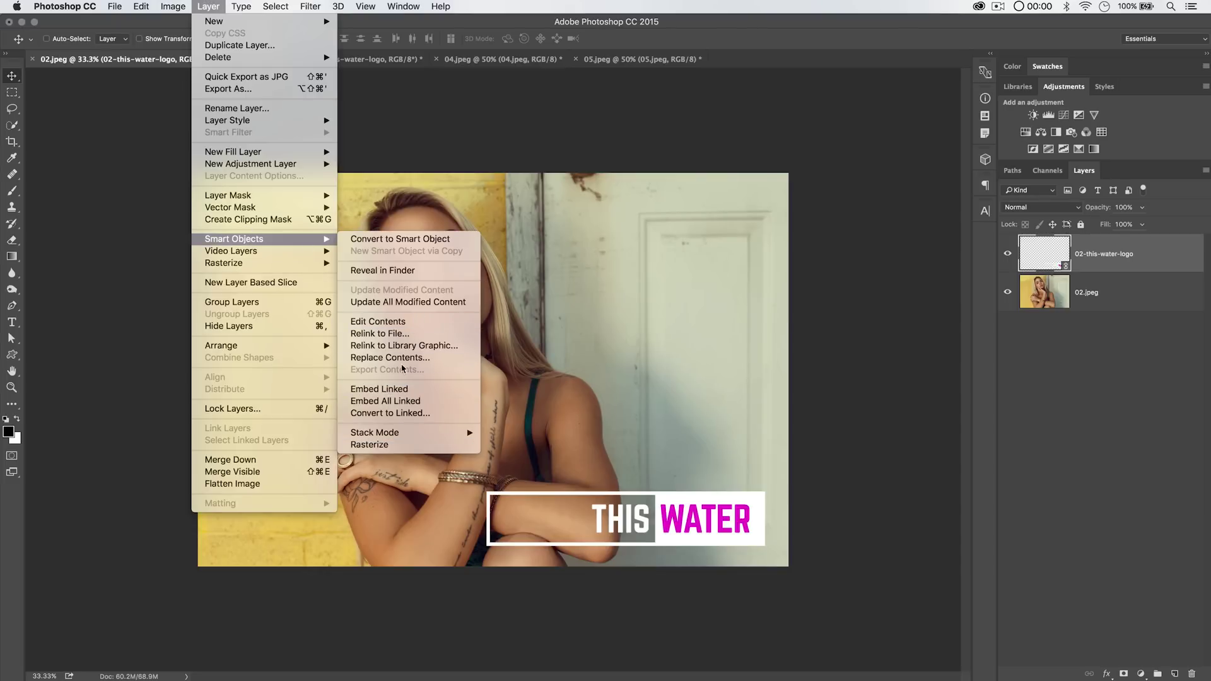
pyautogui.click(406, 272)
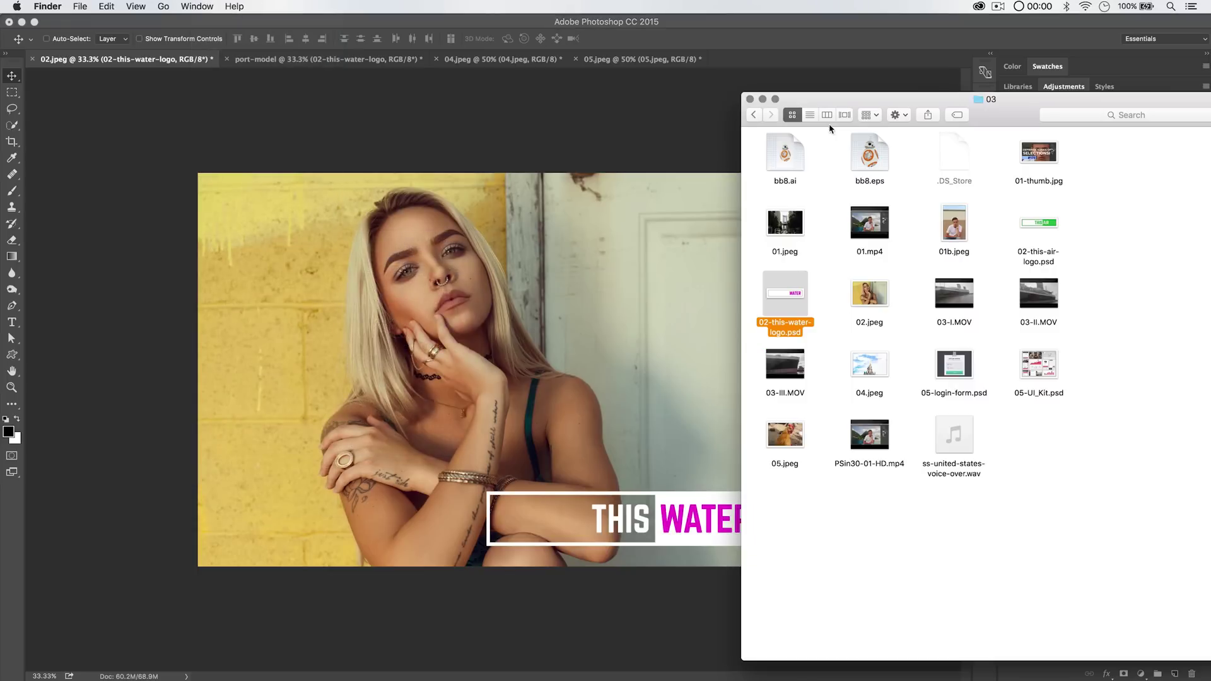
pyautogui.moveTo(832, 100); pyautogui.dragTo(584, 75)
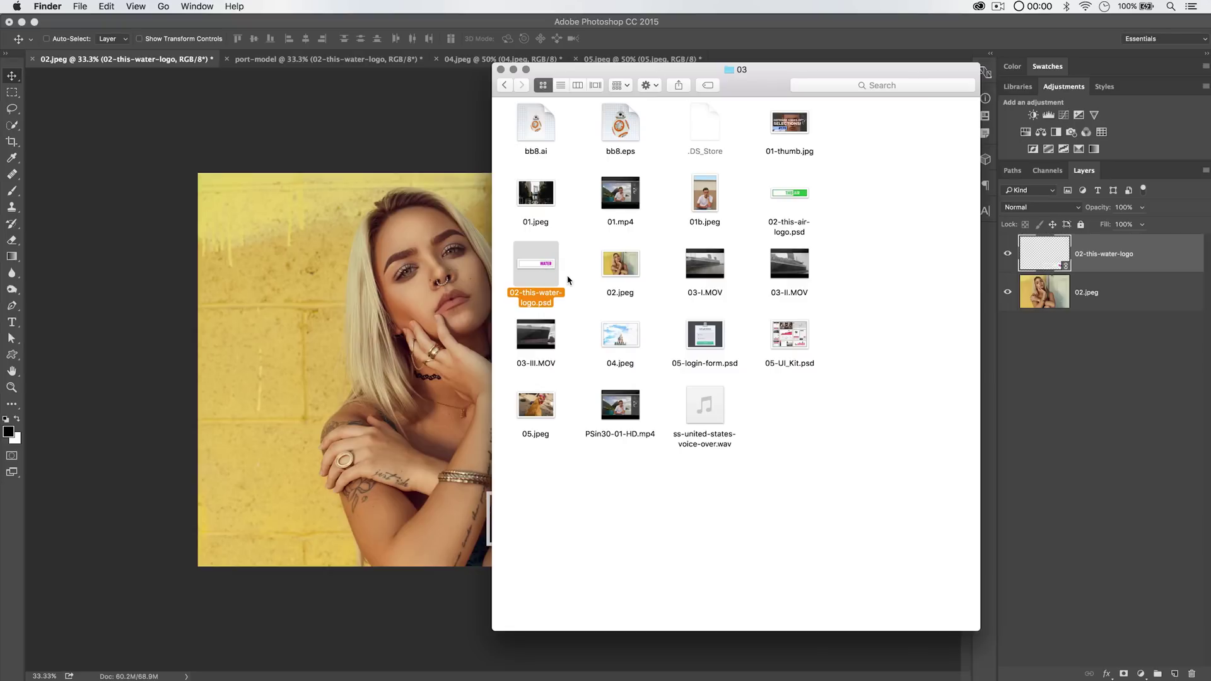
pyautogui.moveTo(668, 71); pyautogui.dragTo(777, 81)
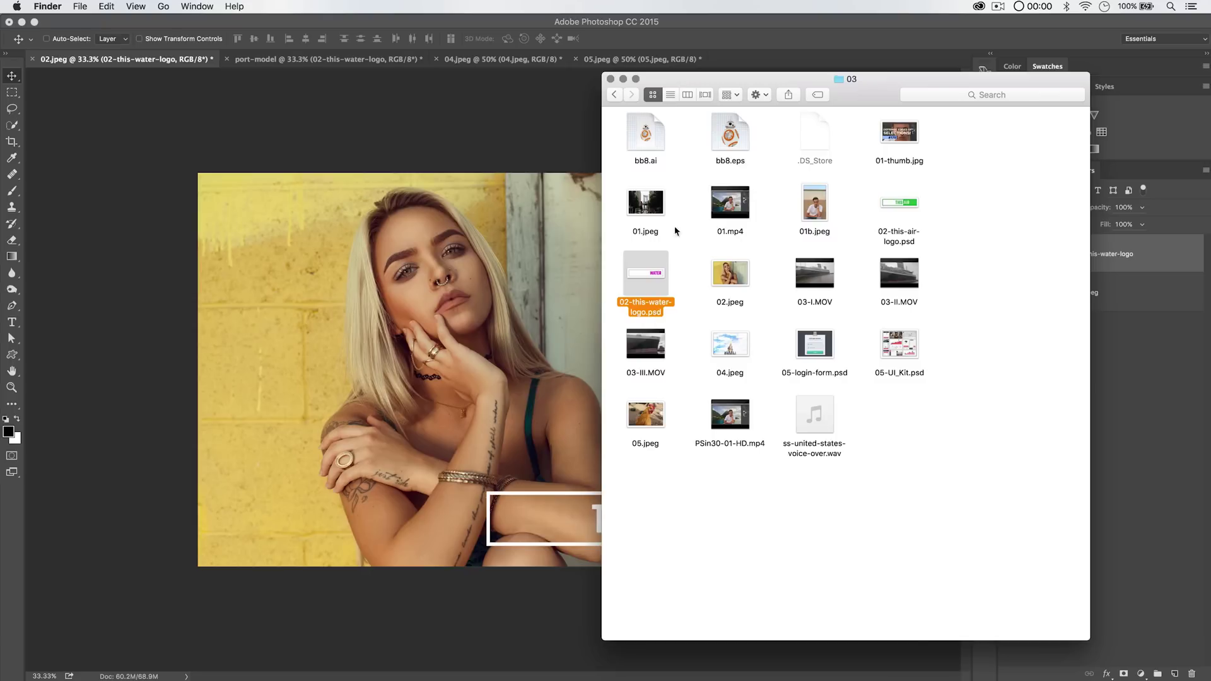
pyautogui.moveTo(704, 95); pyautogui.dragTo(774, 93)
pyautogui.click(474, 278)
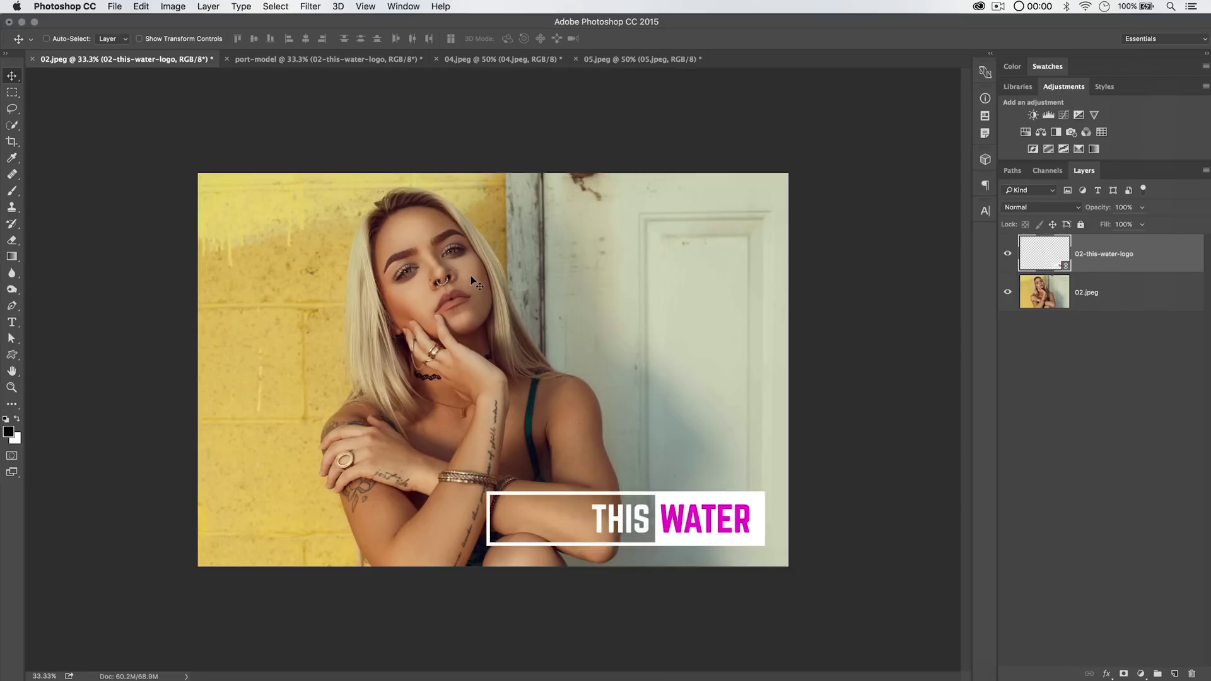
pyautogui.click(208, 6)
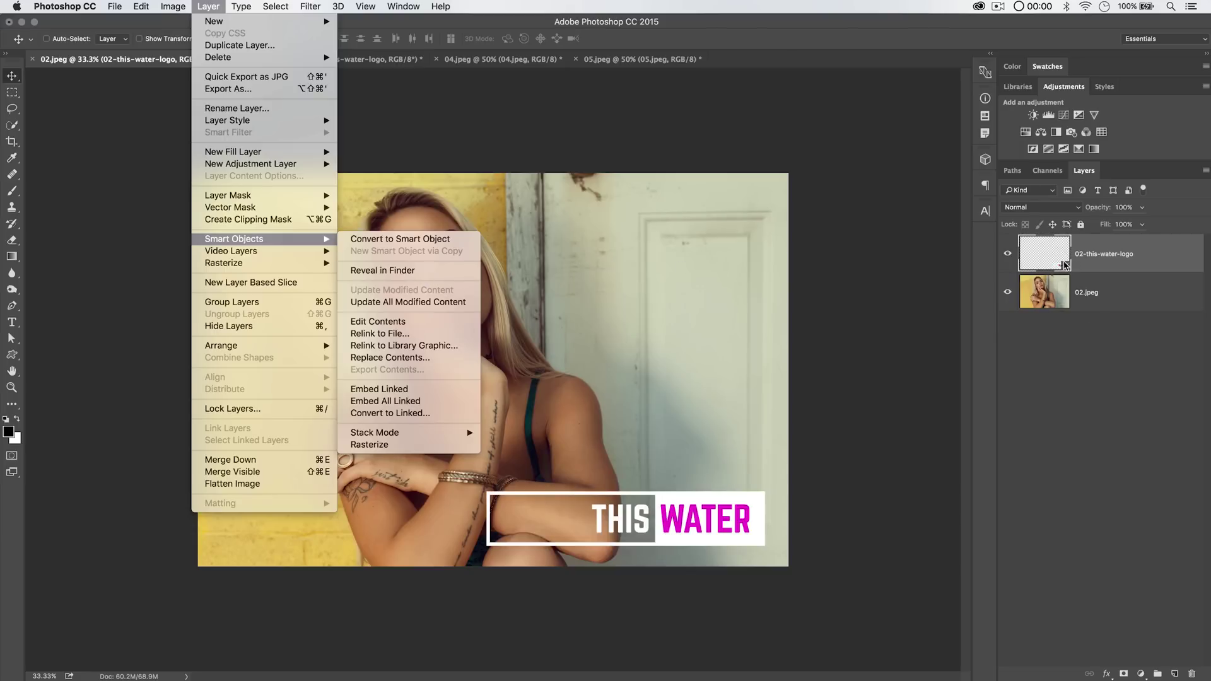
pyautogui.click(927, 347)
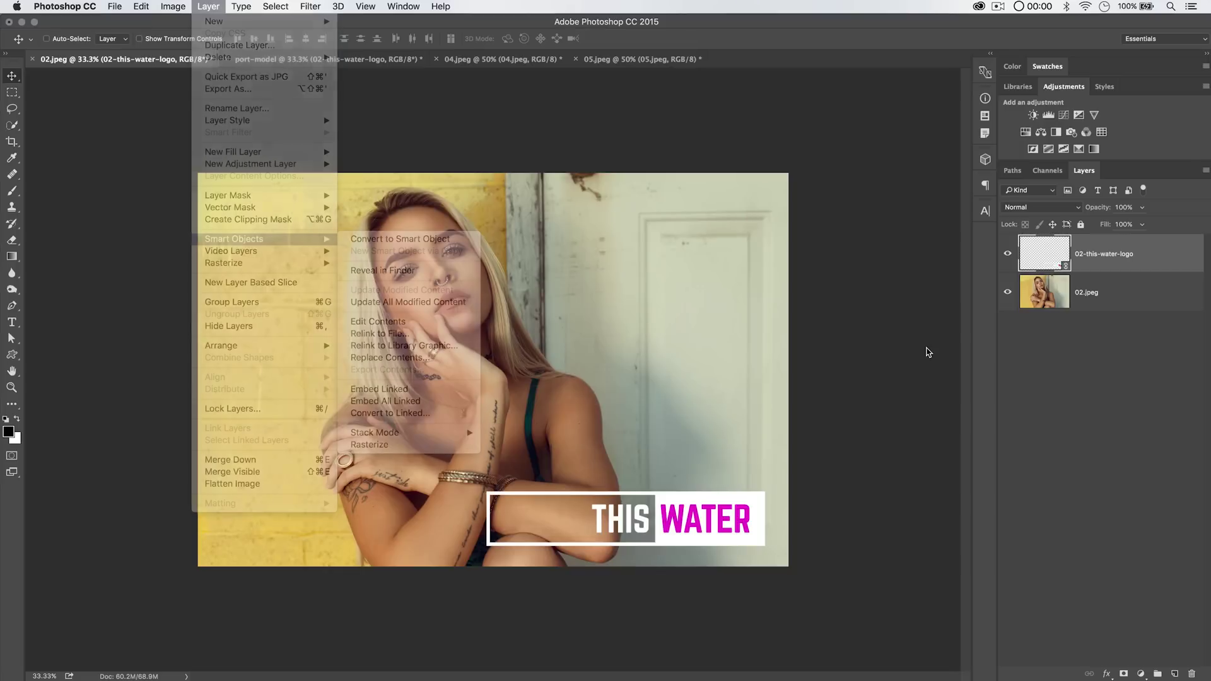